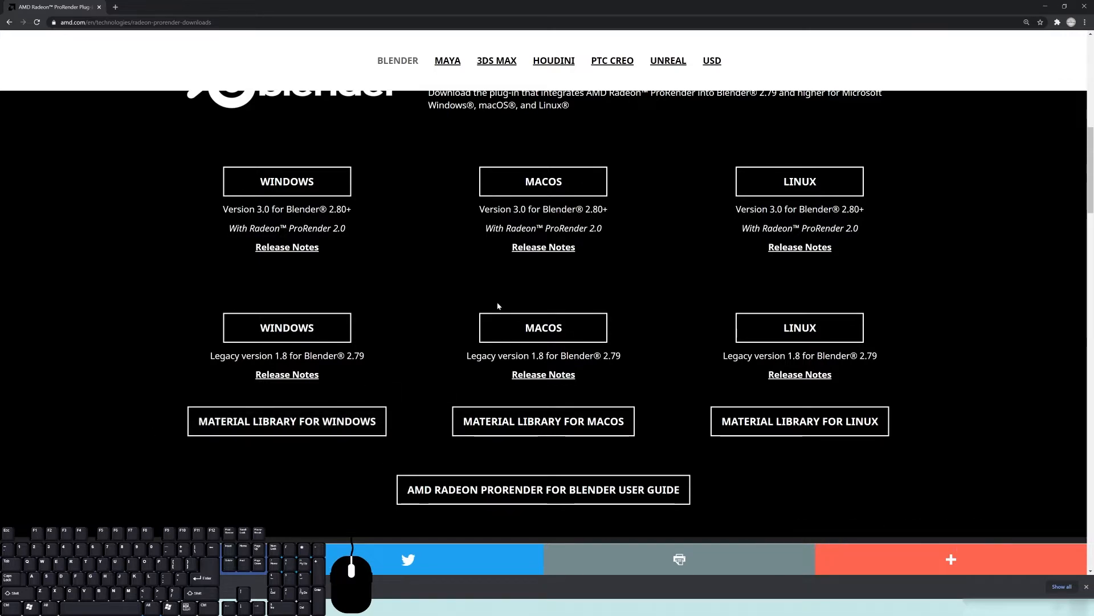
Step: Download the AMD Radeon ProRender material library for Windows from the Blender plug-in downloads section
scroll(106, 163, "up", 3)
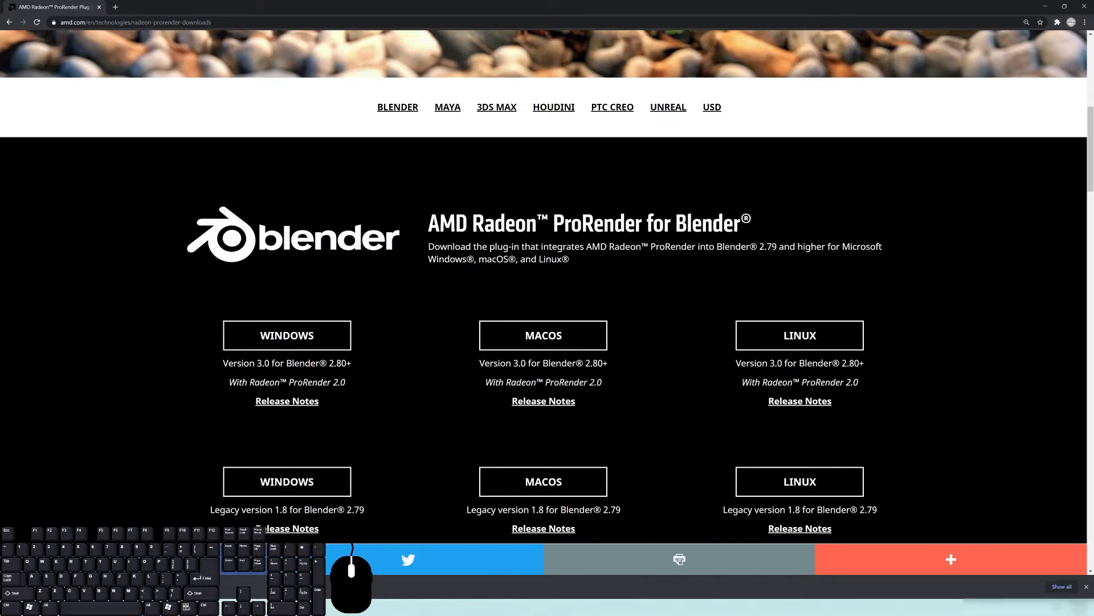
scroll(576, 257, "down", 1)
scroll(471, 354, "down", 3)
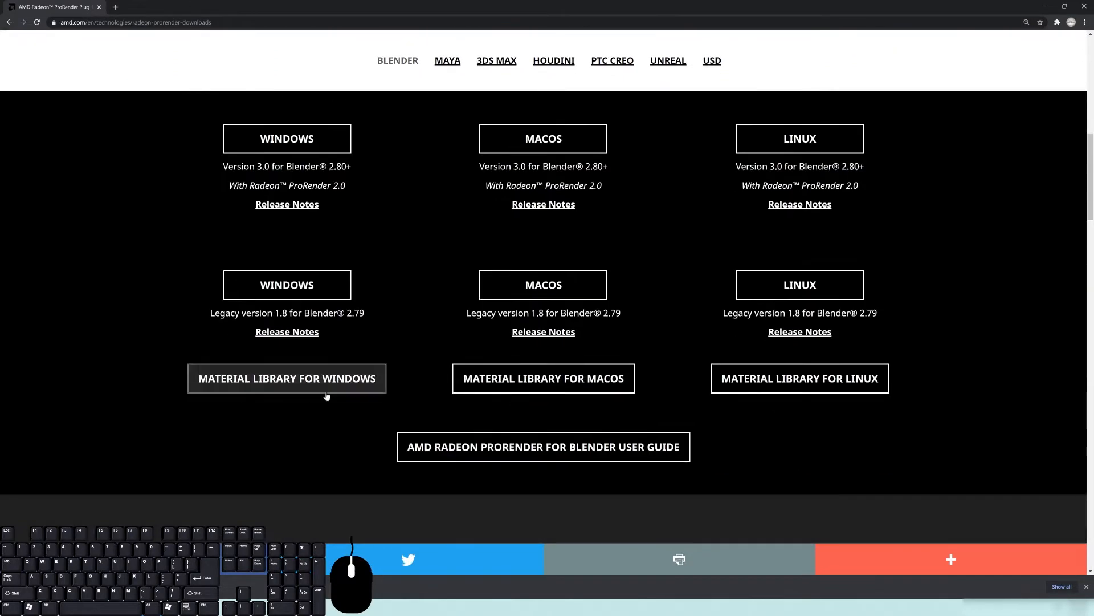
left_click(372, 388)
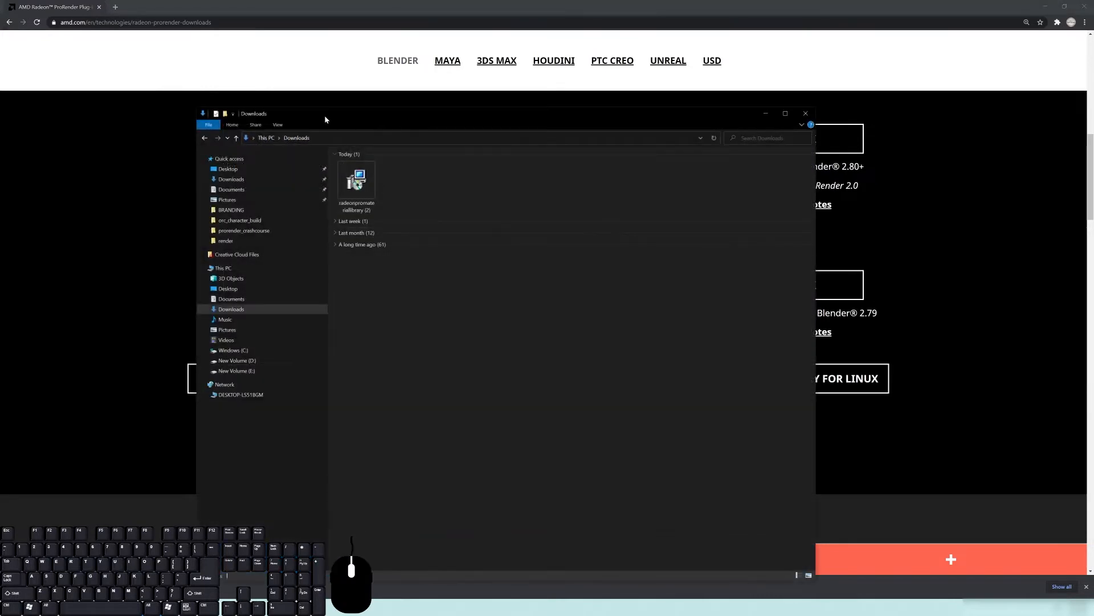
Step: Launch the downloaded radeonpromateriallibrary (2) installer from the Downloads folder
left_click_drag(326, 119, 313, 85)
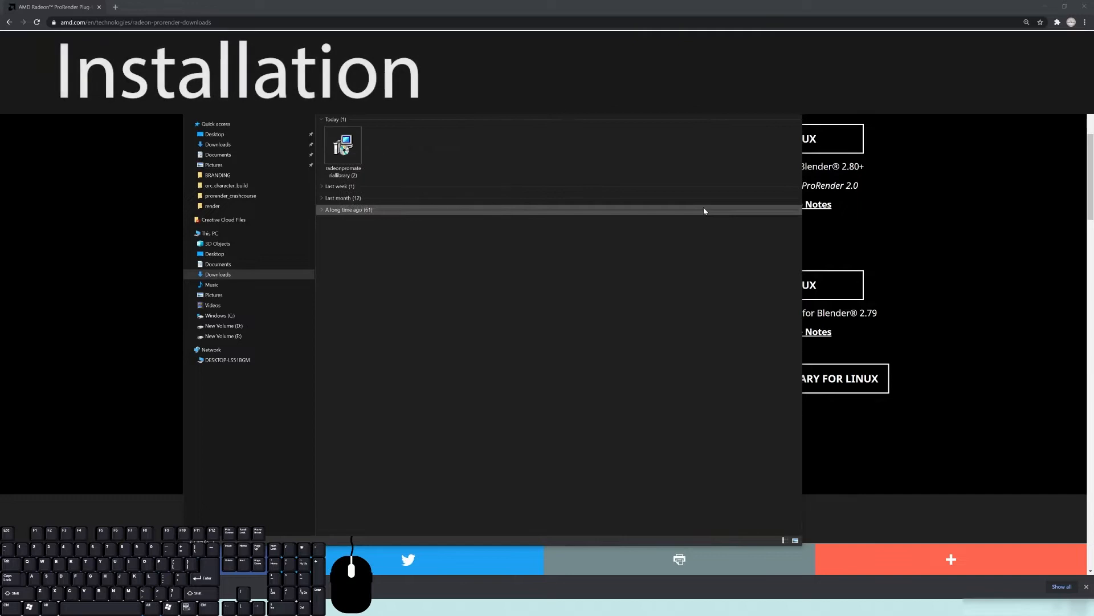
left_click(351, 148)
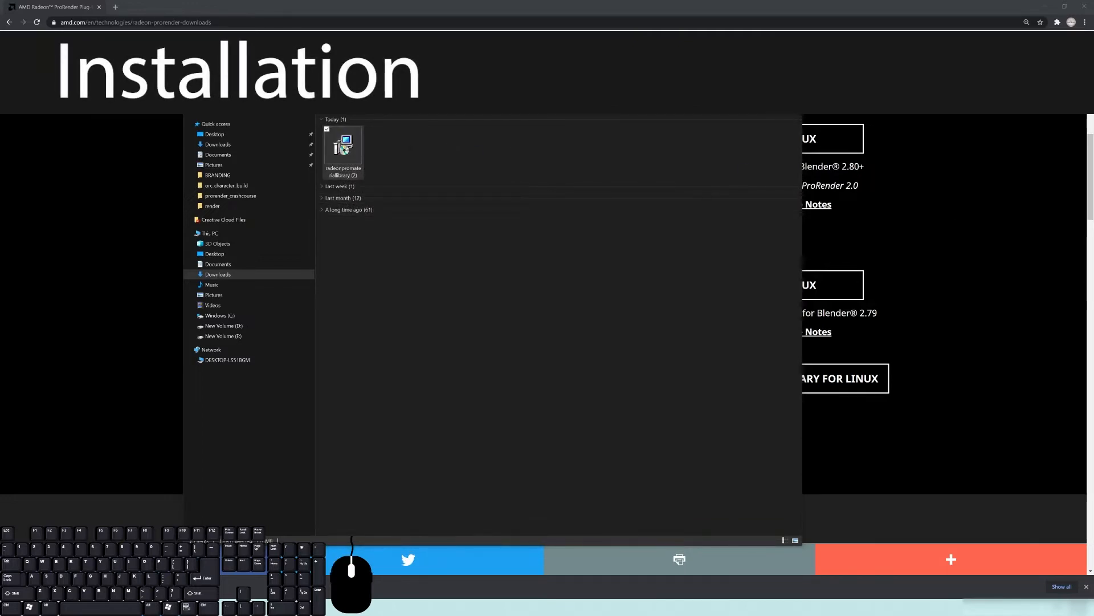
left_click_drag(491, 209, 434, 202)
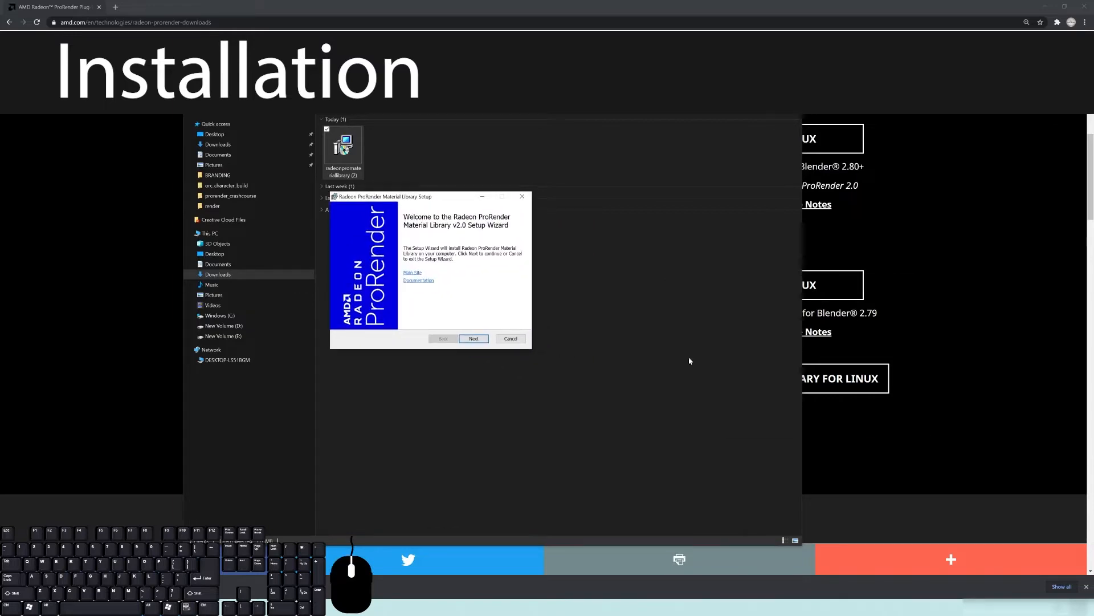
Step: Install the Radeon ProRender Material Library, accepting the license agreement and keeping the default features, and close the Downloads folder
left_click(473, 340)
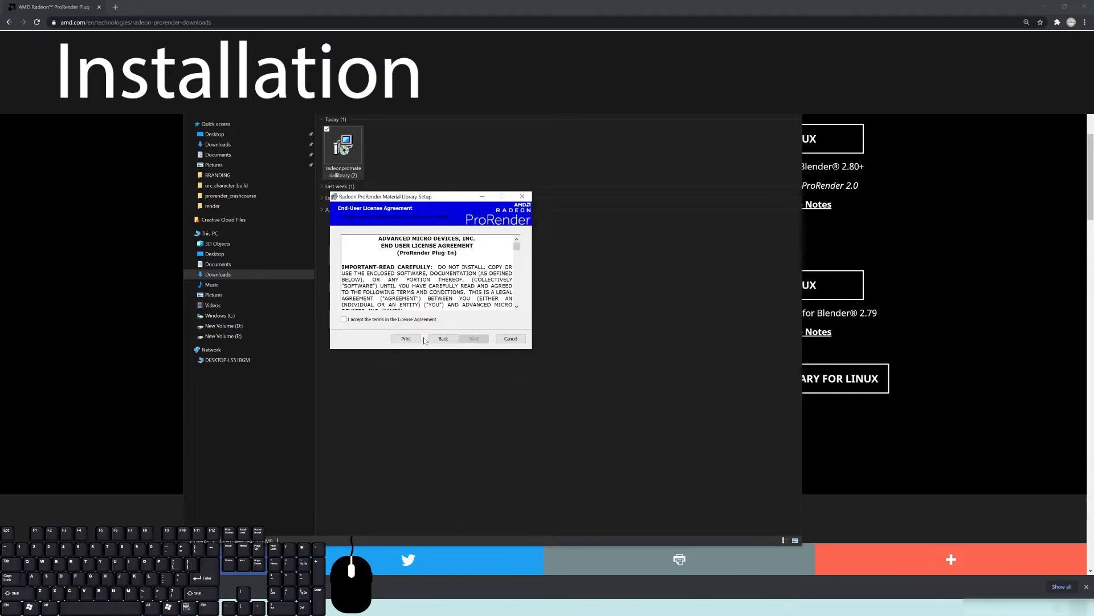
left_click(347, 320)
left_click(474, 339)
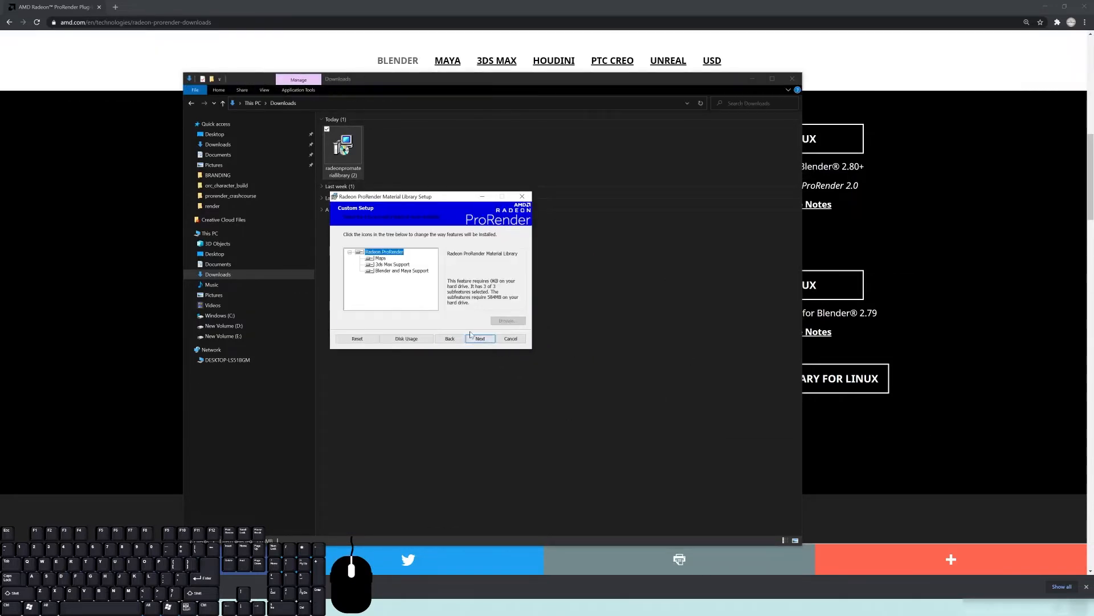
left_click(481, 339)
left_click(481, 338)
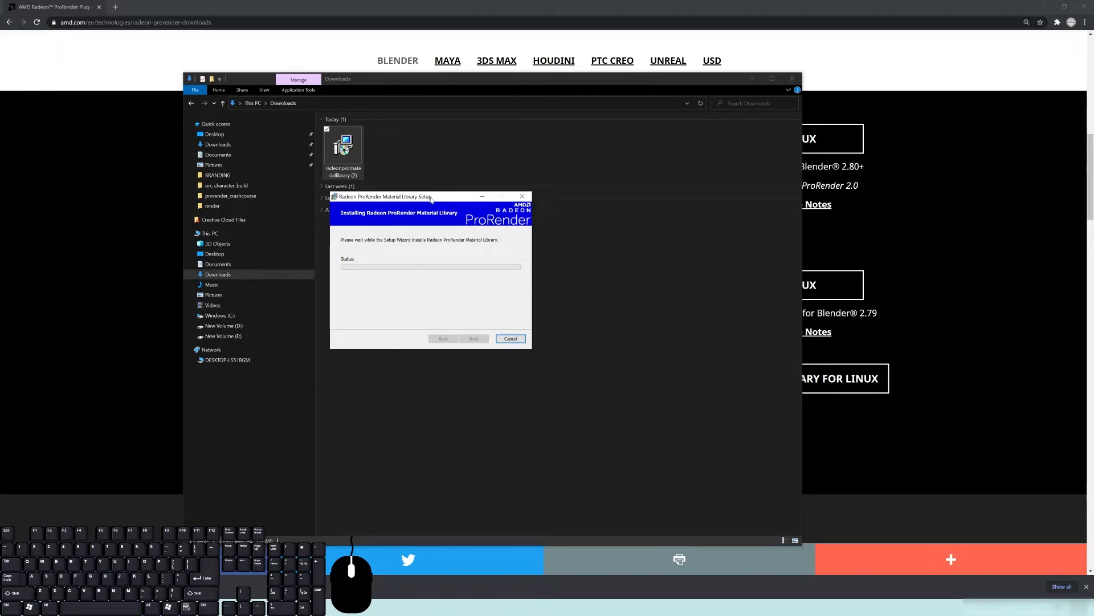
left_click(474, 339)
left_click(793, 78)
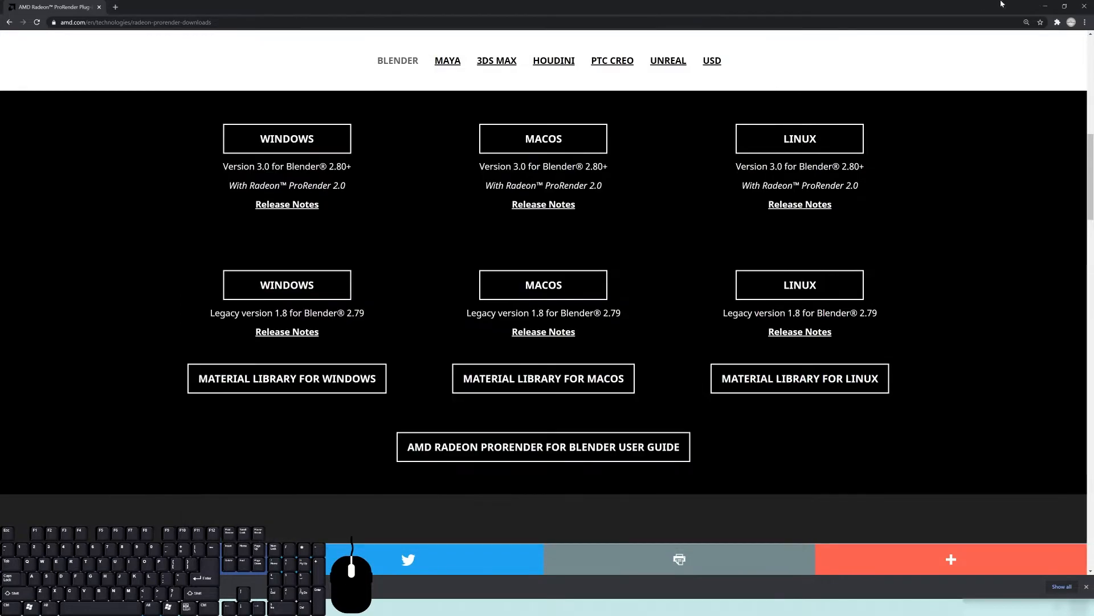
Step: Switch to Blender and open the recent file prorender_3.0_crashcourse_material_library.blend
left_click(1044, 7)
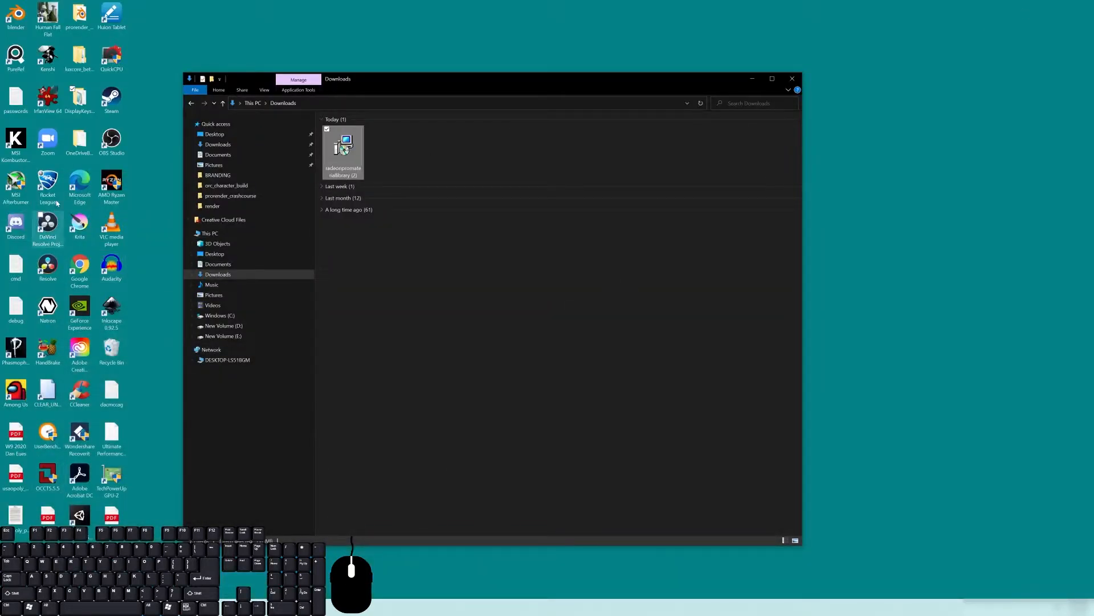
double_click(16, 14)
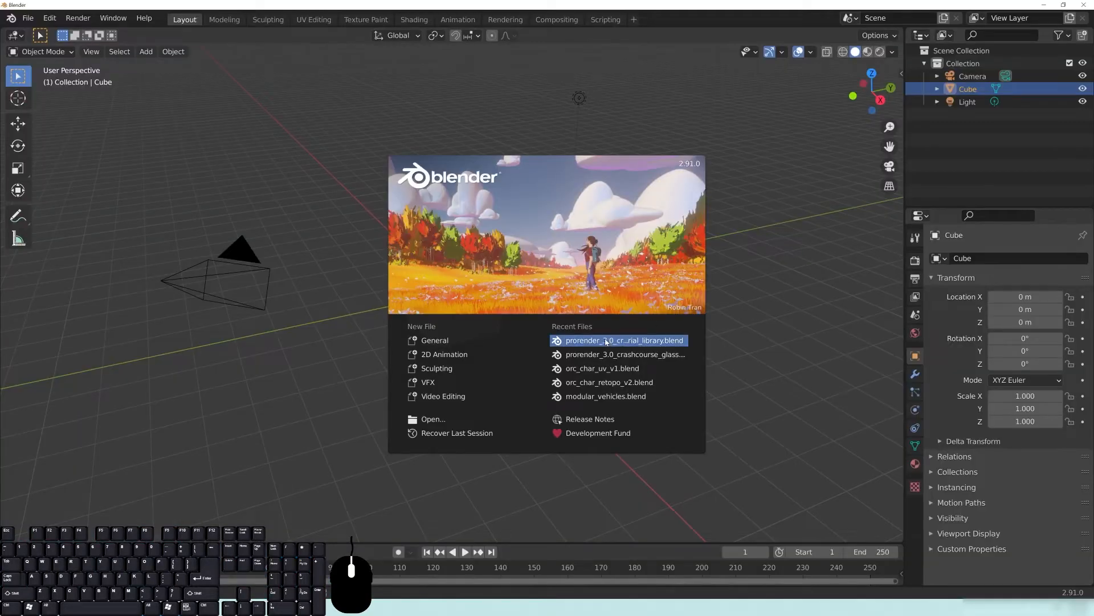
left_click(606, 341)
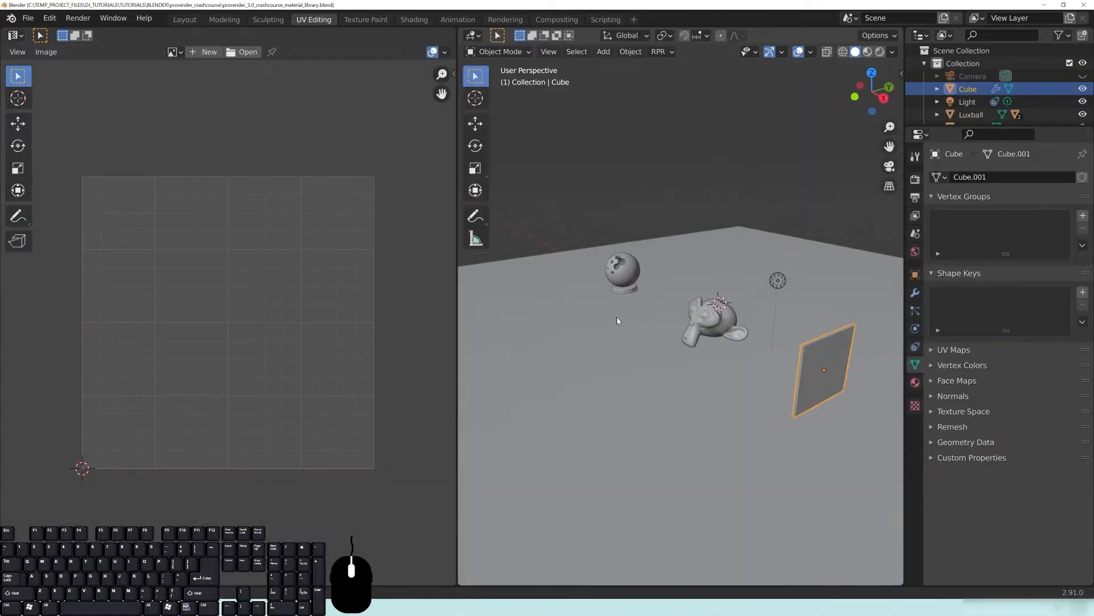
Step: Switch to the Layout workspace and look over the luxball, Suzanne and cube in the scene
left_click(184, 20)
middle_click_drag(380, 317, 387, 316)
mouse_move(313, 269)
middle_mouse_down()
mouse_move(340, 278)
mouse_move(322, 278)
middle_mouse_up()
mouse_move(322, 278)
middle_mouse_down("shift")
mouse_move(320, 268)
mouse_move(308, 279)
middle_mouse_up("shift")
scroll(292, 321, "down", 4)
middle_click_drag(292, 321, 288, 279)
scroll(325, 303, "up", 2)
middle_click_drag(361, 321, 285, 323)
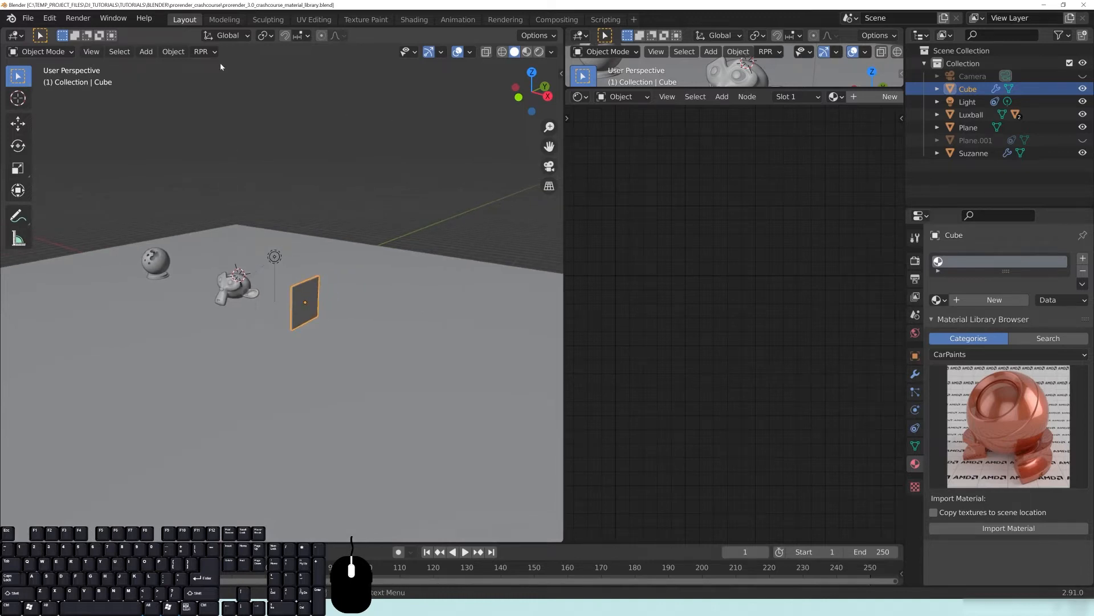
Step: Collapse and expand the Material Library Browser in the cube's material properties
left_click(933, 320)
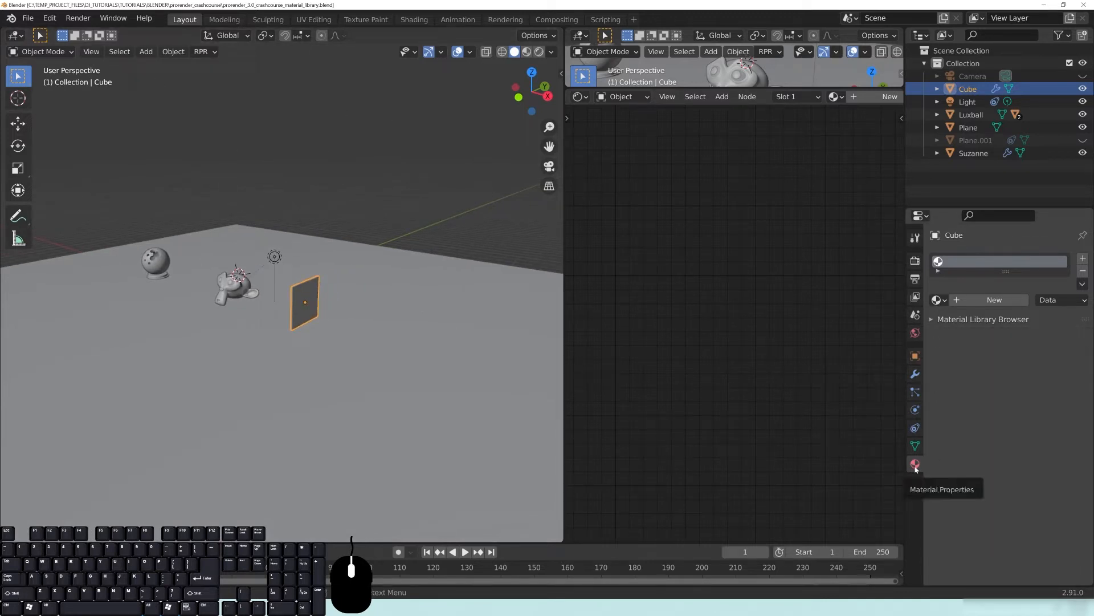
left_click(915, 466)
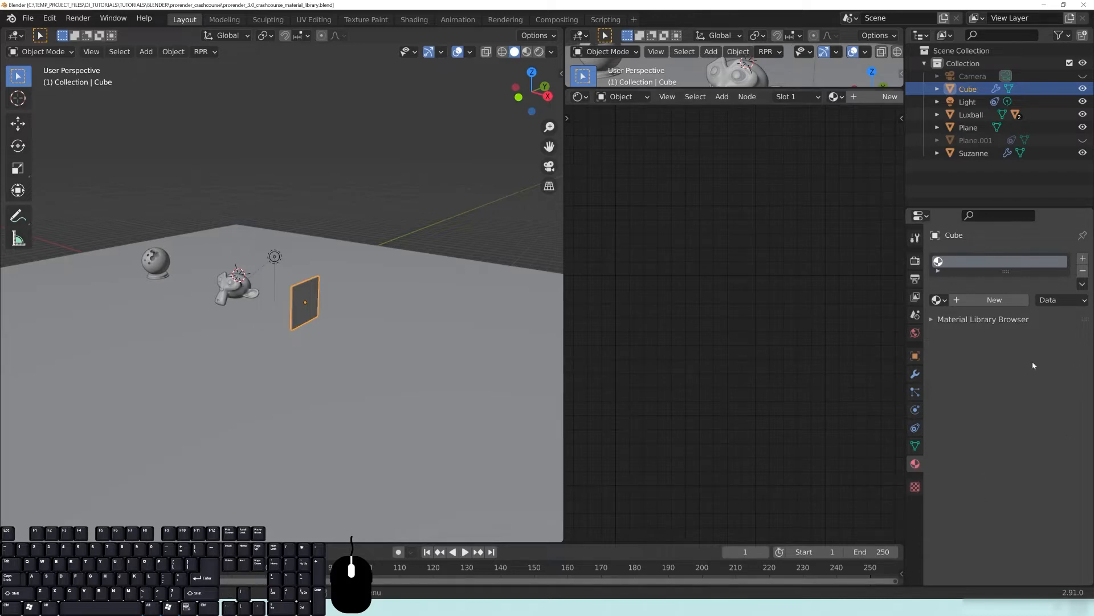
left_click(933, 320)
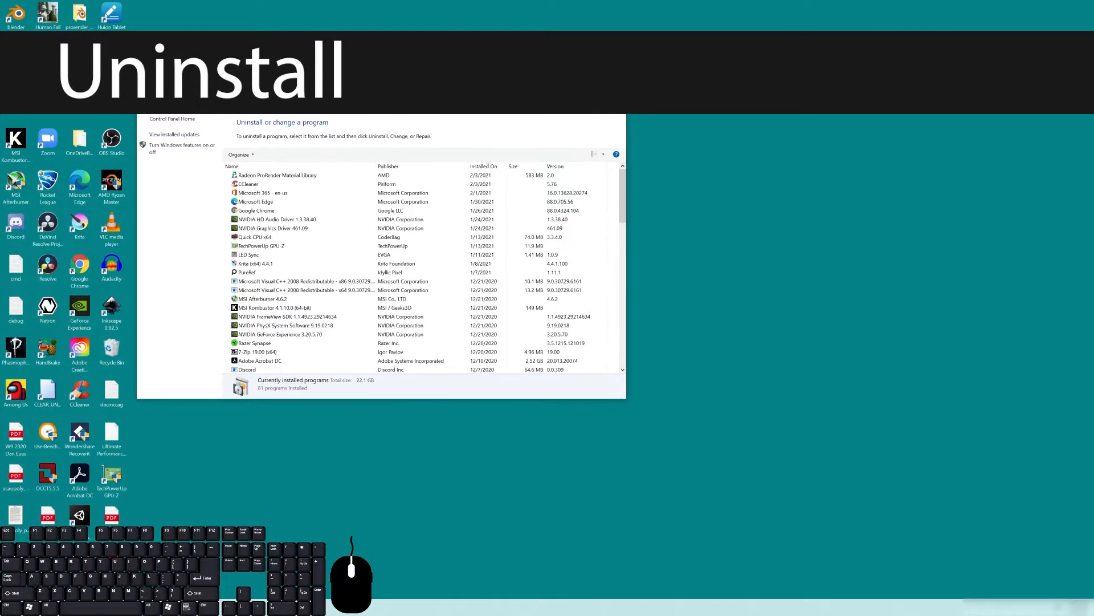
Step: In Windows Programs and Features, enlarge the window and select Radeon ProRender Material Library in the list of installed programs
left_click_drag(625, 401, 779, 554)
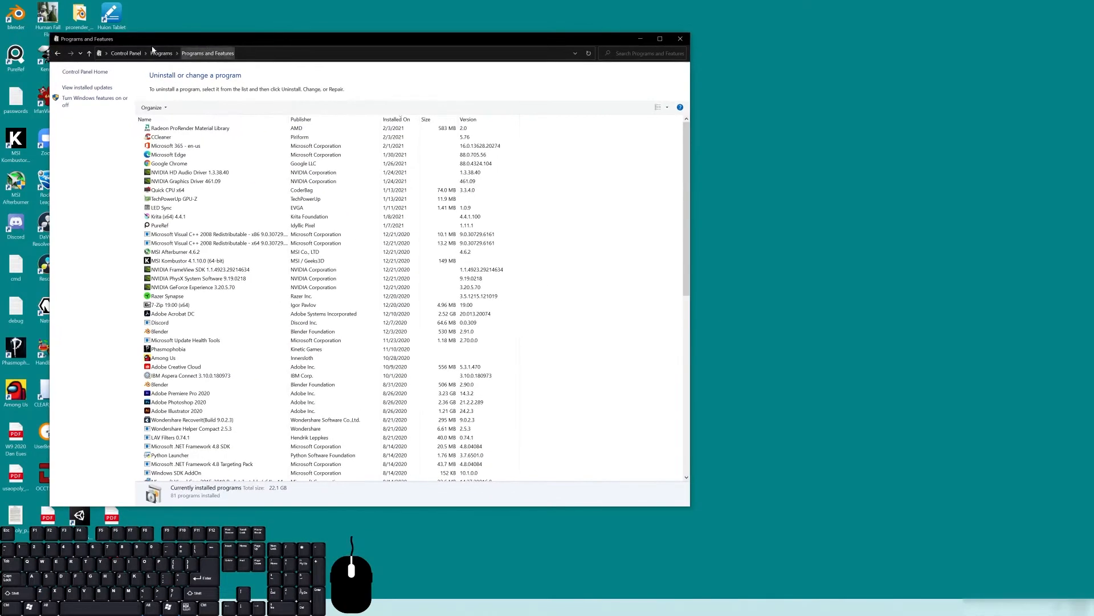
left_click_drag(156, 39, 181, 78)
left_click_drag(428, 79, 460, 85)
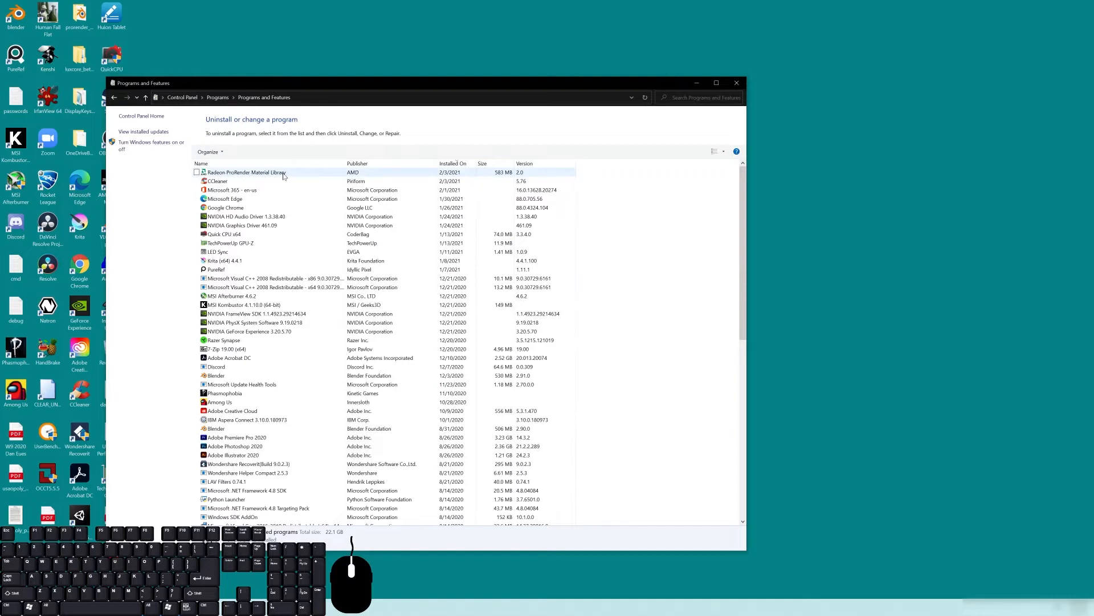
left_click(257, 173)
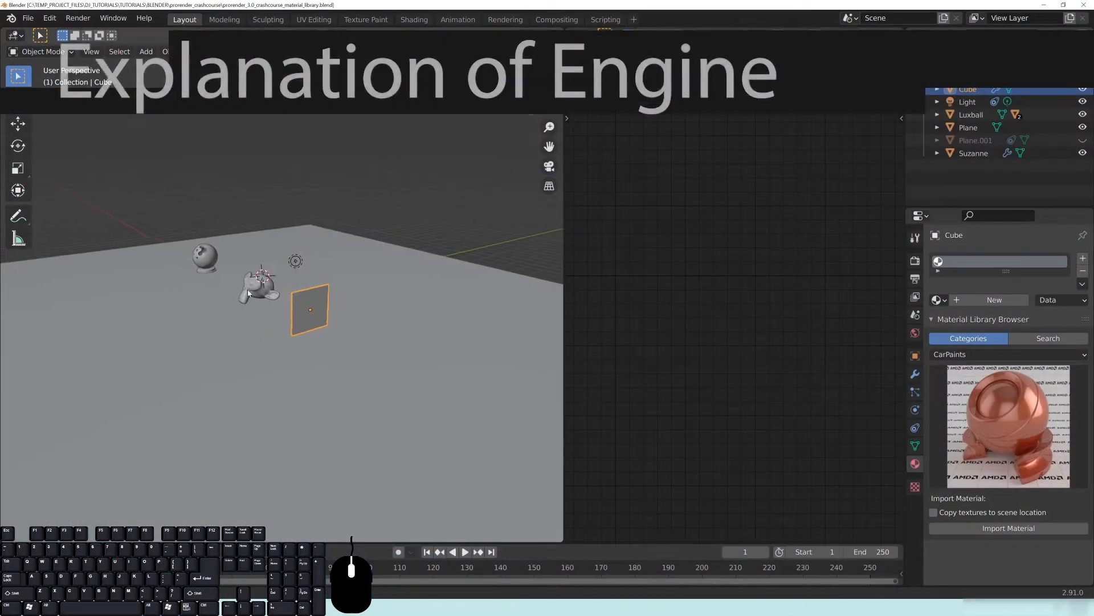
Step: Back in Blender, merge the small second 3D viewport into the shader editor beneath it
middle_click_drag(412, 304, 372, 287)
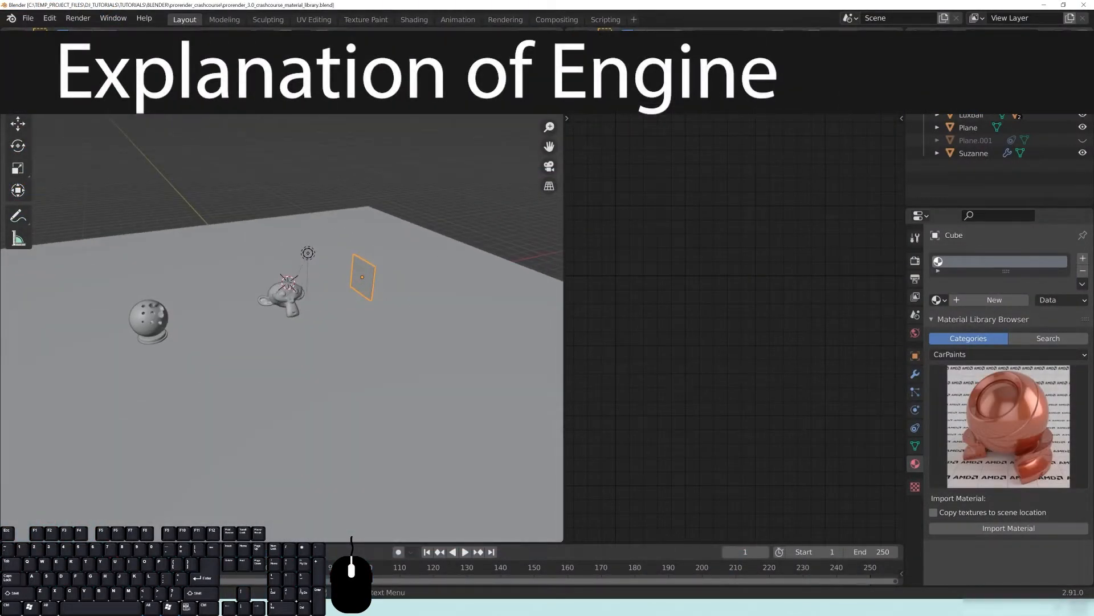
left_click_drag(684, 87, 684, 316)
left_click_drag(901, 322, 883, 254)
Step: Switch the main 3D viewport to Rendered shading and view the lit scene
mouse_move(403, 281)
middle_mouse_down()
mouse_move(253, 305)
mouse_move(307, 309)
mouse_move(305, 301)
middle_mouse_up()
key("z")
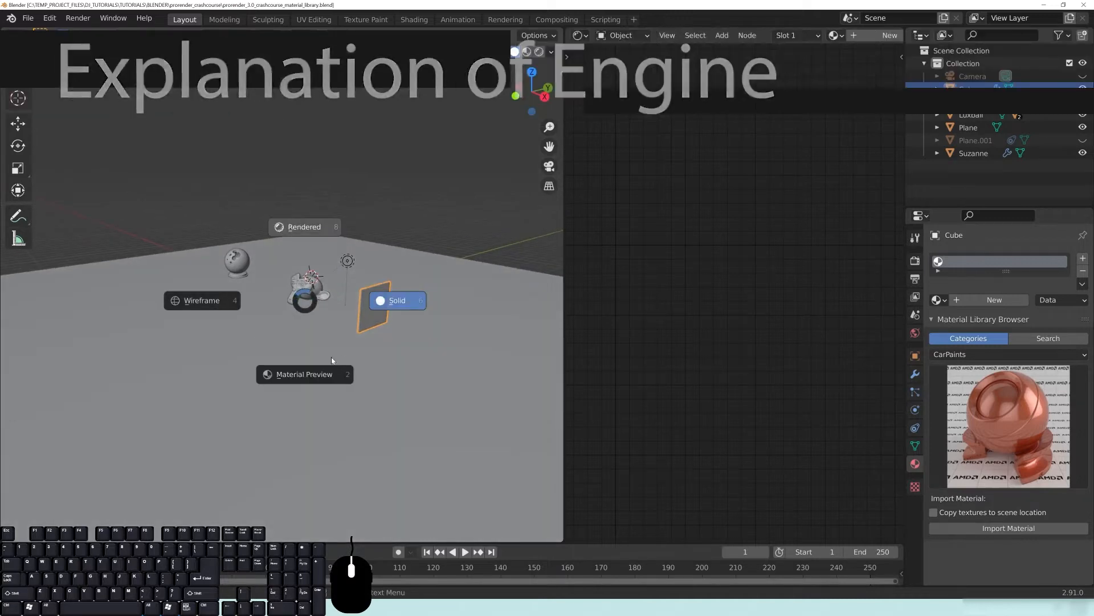
left_click(288, 246)
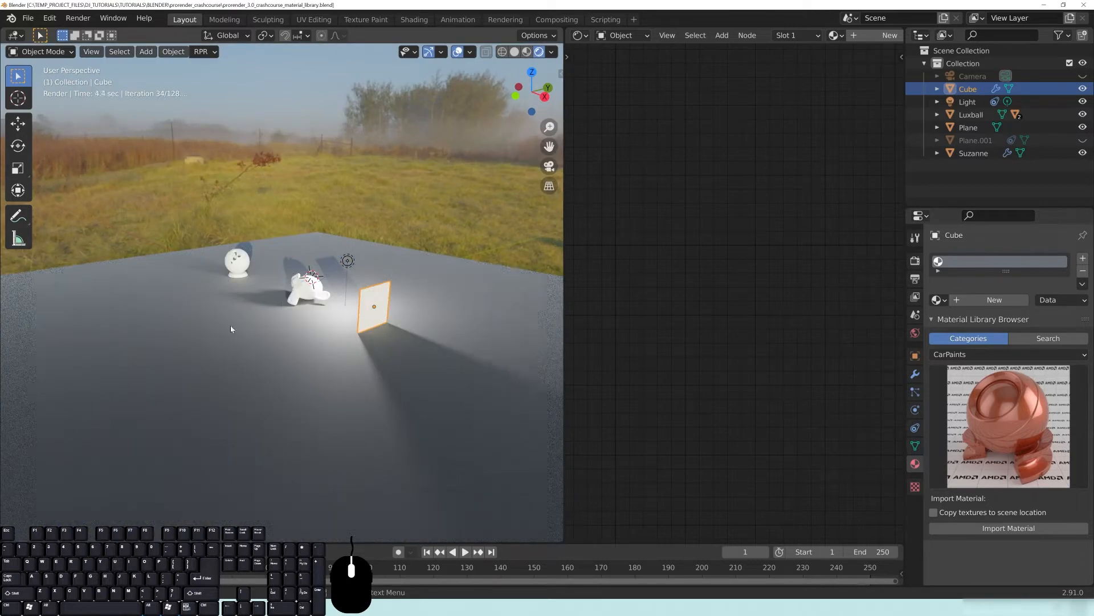
middle_click_drag(235, 309, 374, 302)
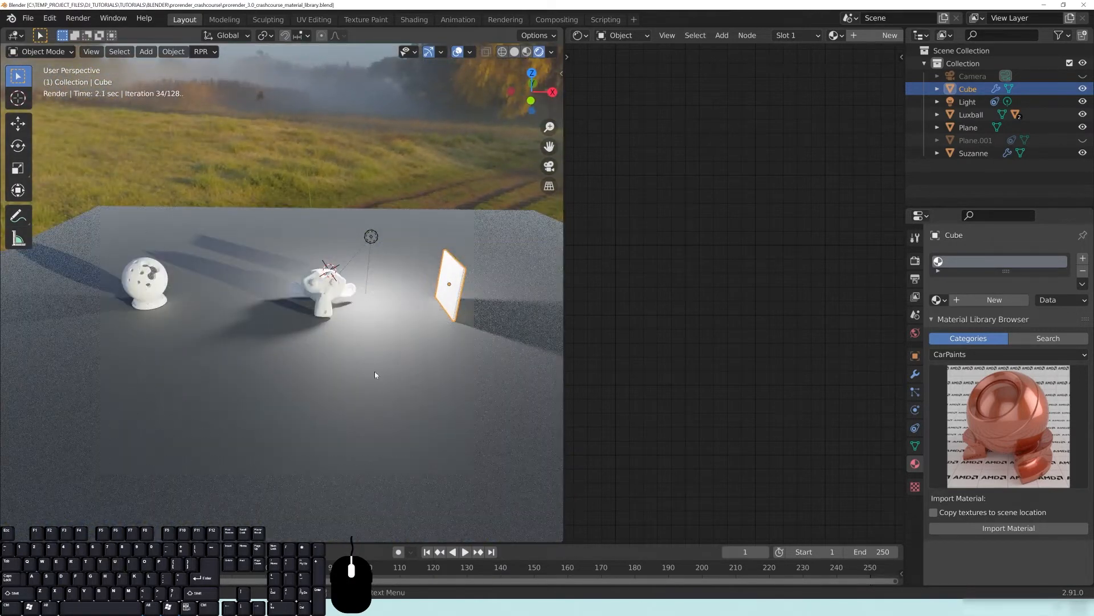
middle_click_drag(407, 336, 339, 274)
Step: Check the available Render Quality options in the viewport's RPR settings
left_click(202, 53)
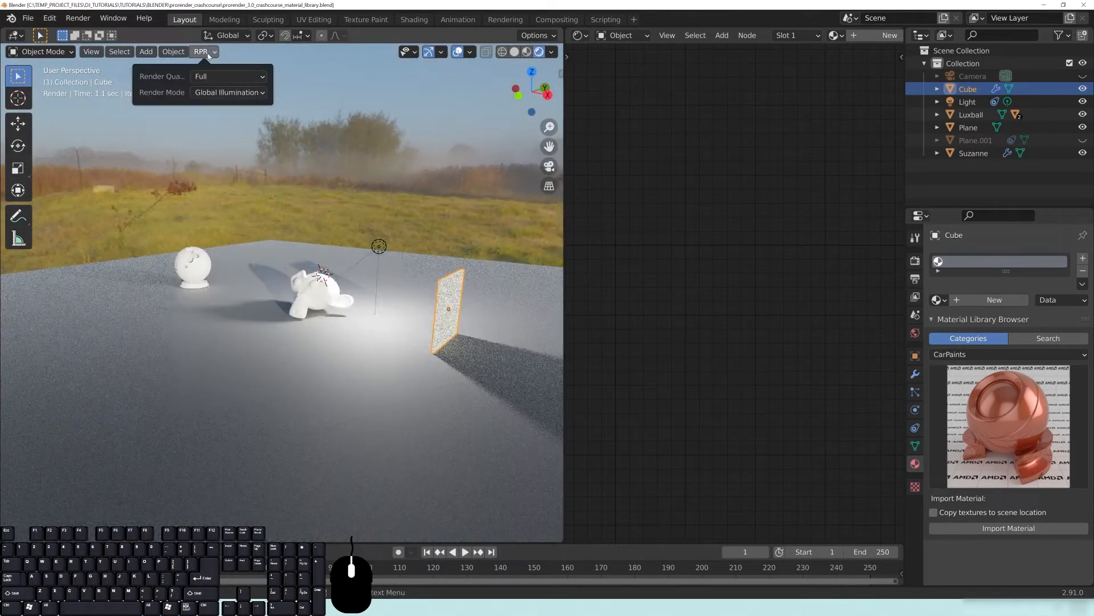
left_click(206, 76)
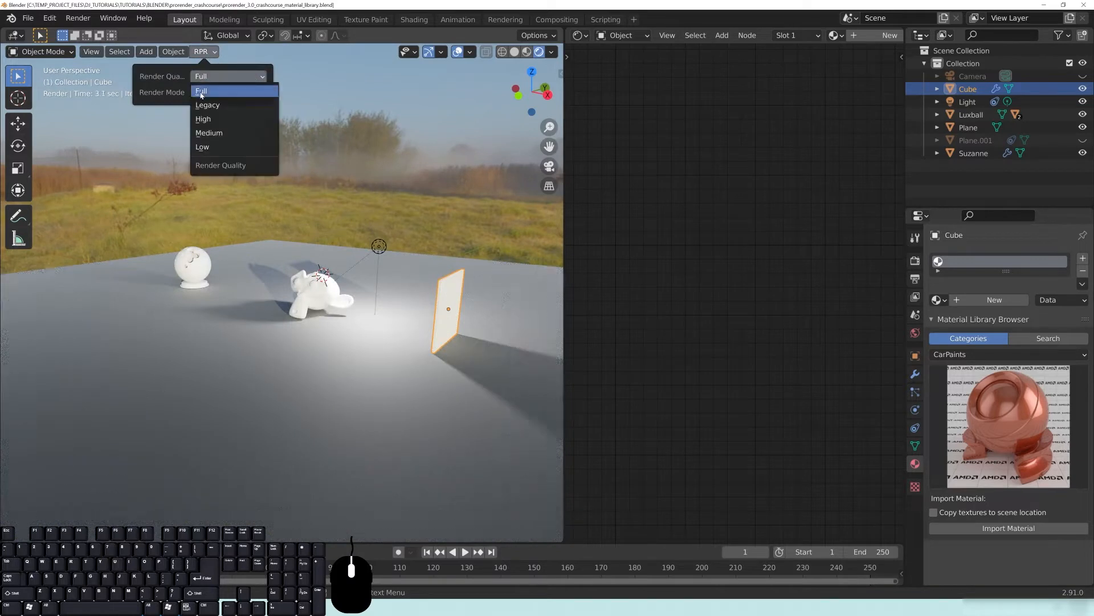
middle_click_drag(365, 279, 334, 261)
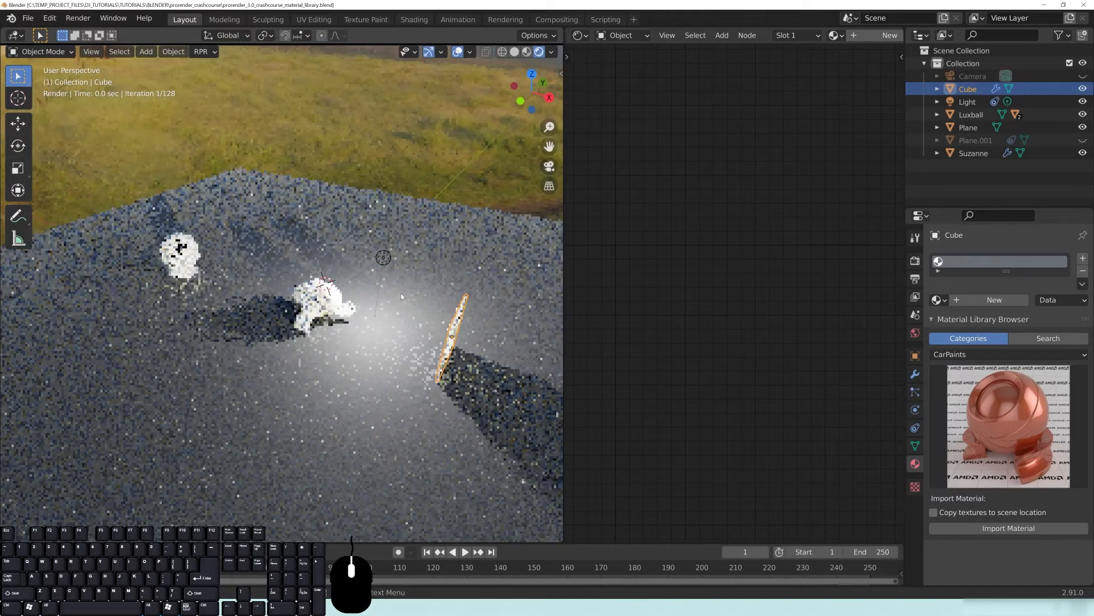
Step: Examine the luxball, Suzanne and cube from several angles in the rendered viewport
middle_click_drag(360, 326, 311, 309, "shift")
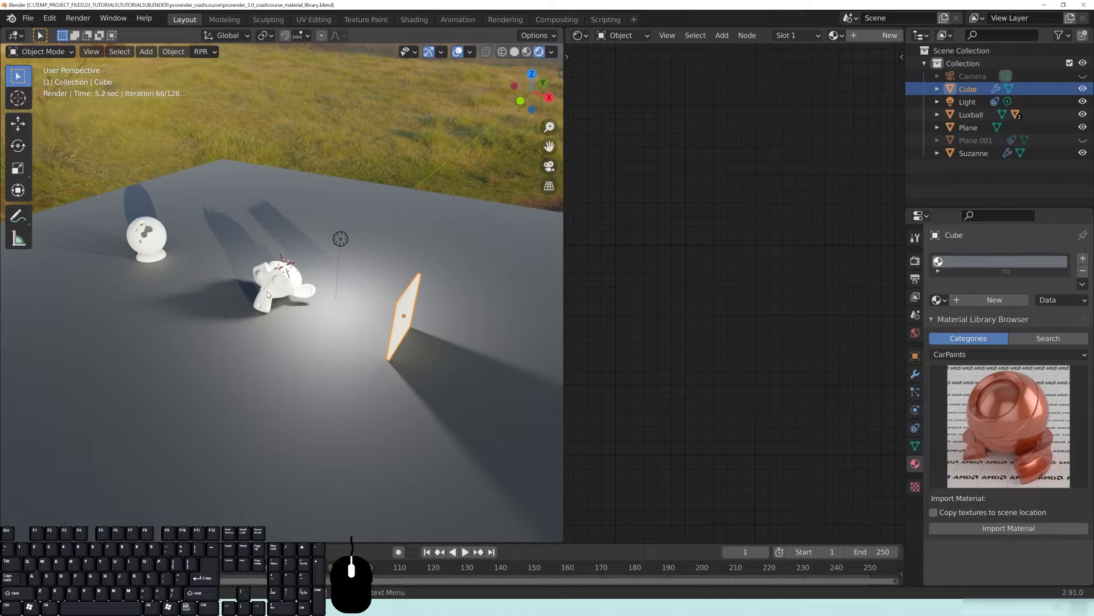
middle_click_drag(309, 339, 410, 288)
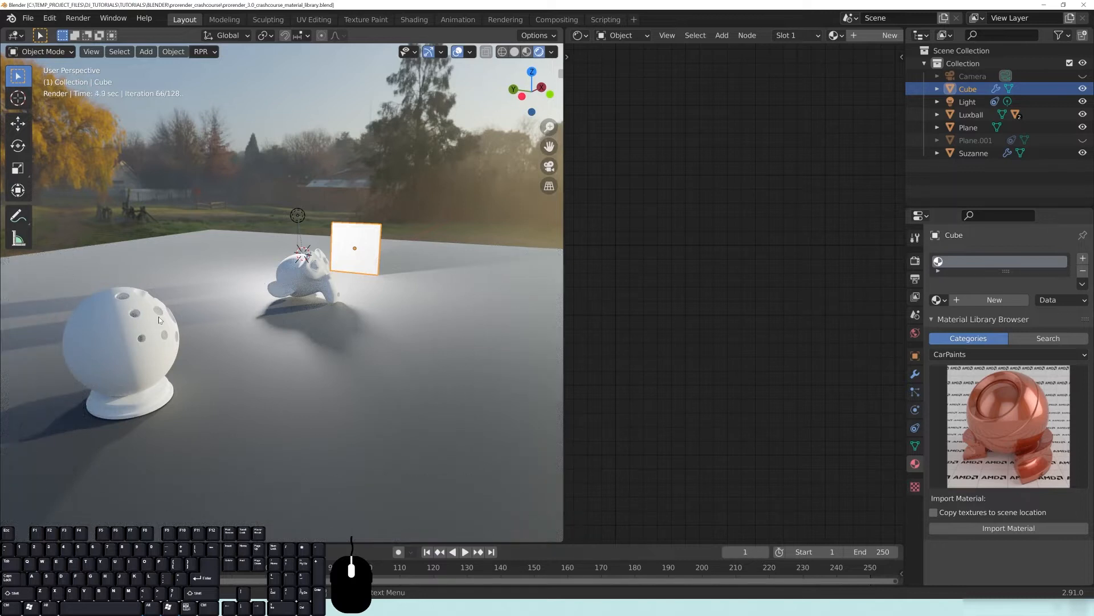
middle_click_drag(384, 289, 326, 306)
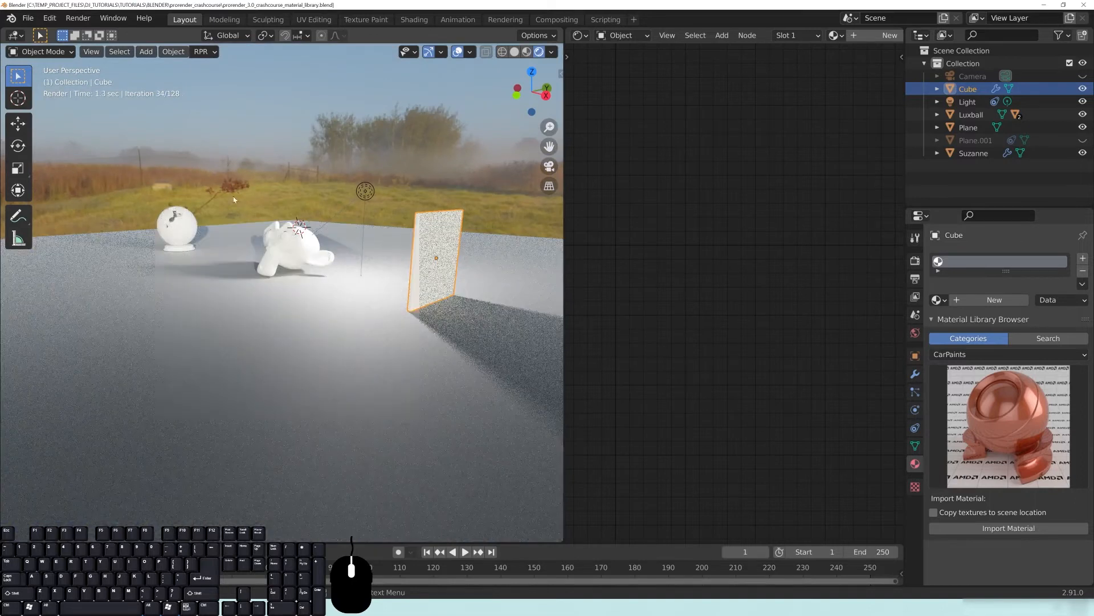
middle_click_drag(297, 221, 215, 308)
middle_click_drag(382, 294, 361, 288, "shift")
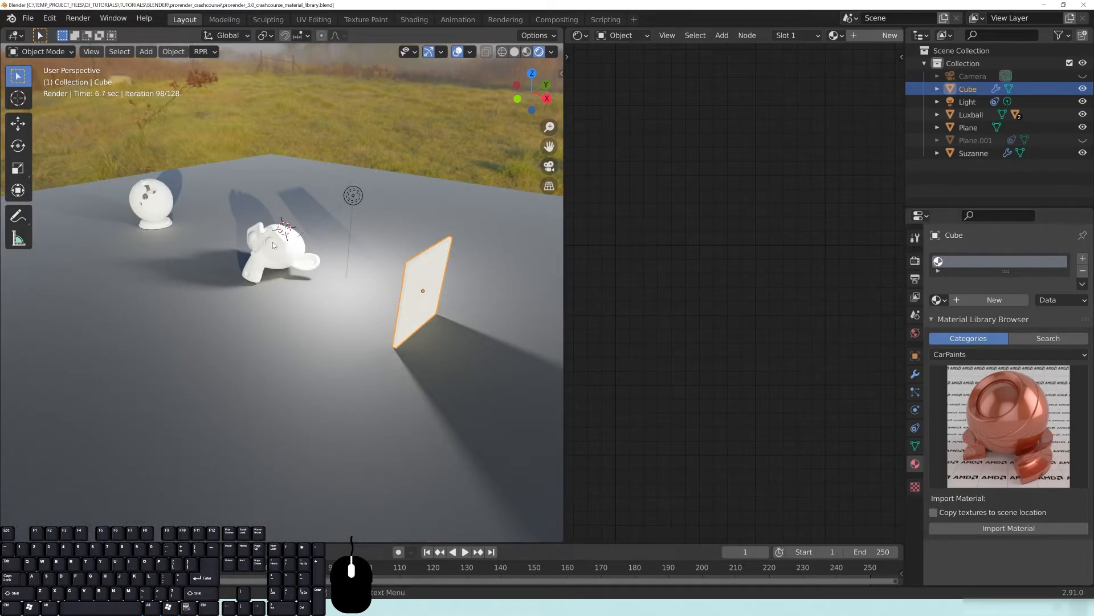
middle_click_drag(265, 252, 662, 217)
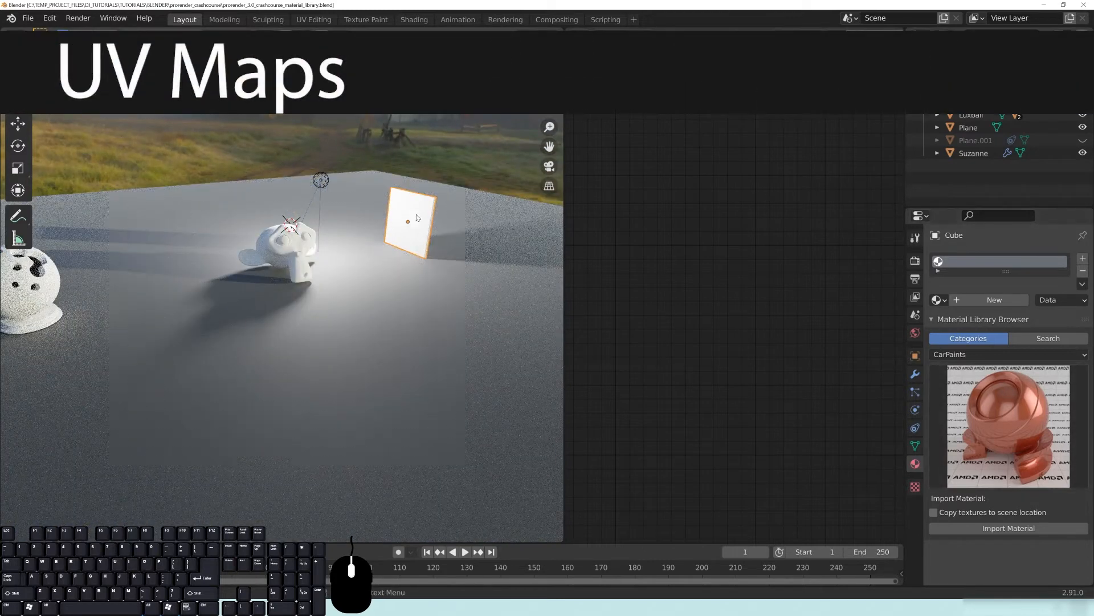
middle_click_drag(385, 257, 277, 251)
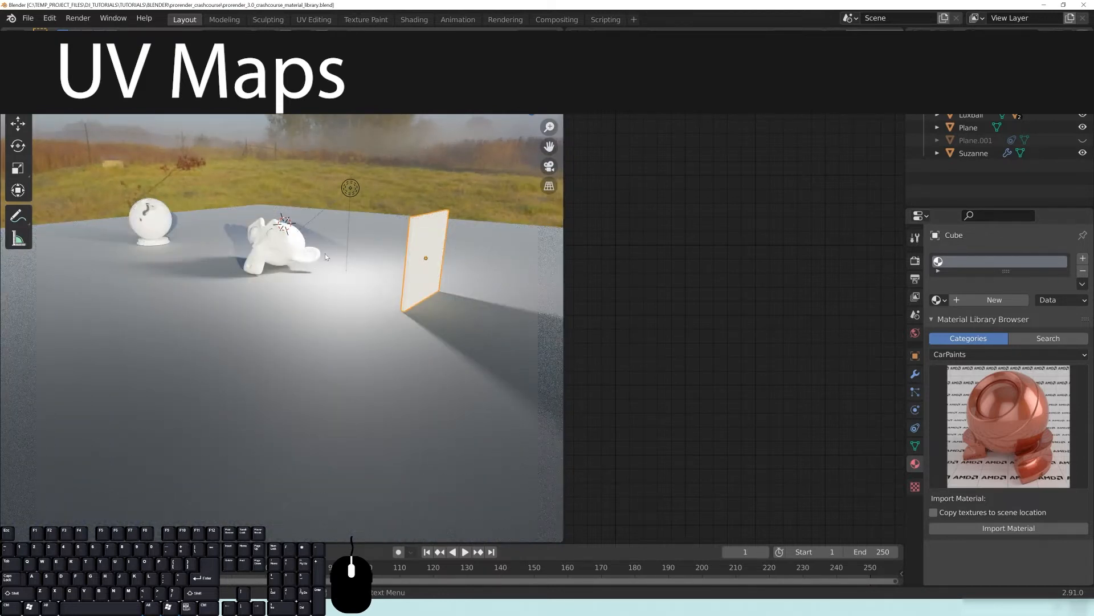
middle_click_drag(321, 254, 317, 302)
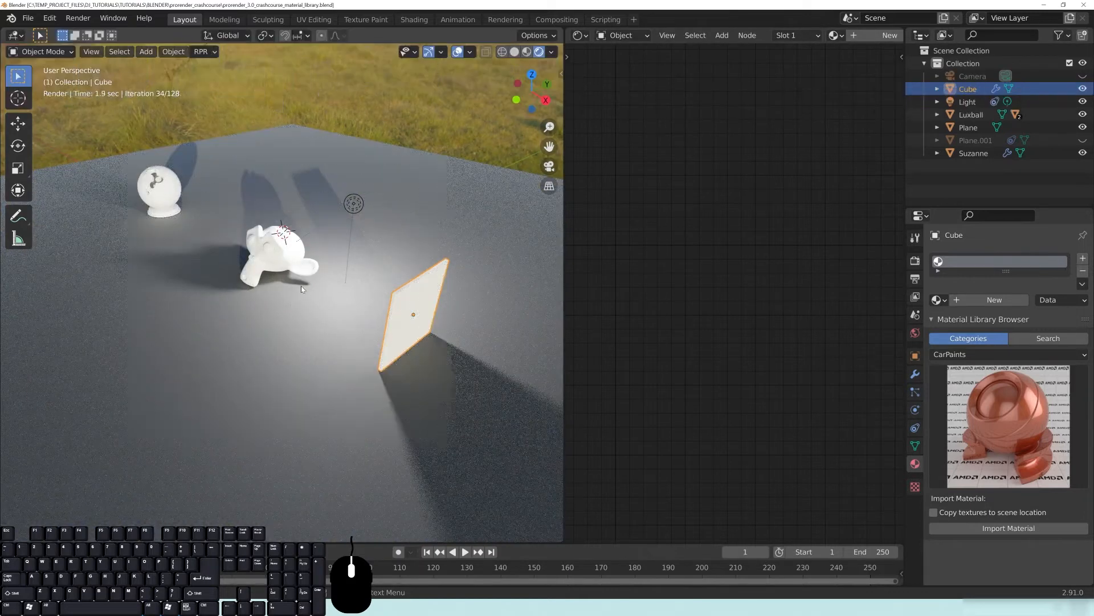
middle_click_drag(204, 289, 247, 284)
Step: Show the ground plane's material nodes and widen the shader editor, clearing space beside the RPR Uber node
key("shift+a")
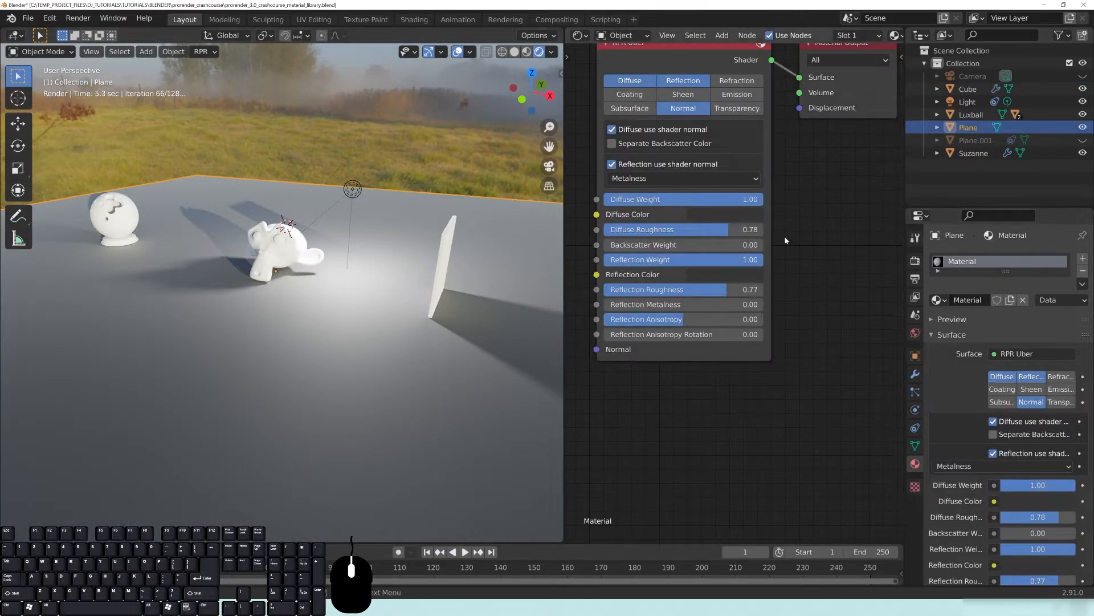
scroll(642, 304, "down", 3)
scroll(380, 354, "down", 2)
middle_click_drag(381, 351, 310, 319)
middle_click_drag(655, 253, 777, 203)
left_click_drag(562, 228, 373, 227)
key("shift+a")
left_click(485, 282)
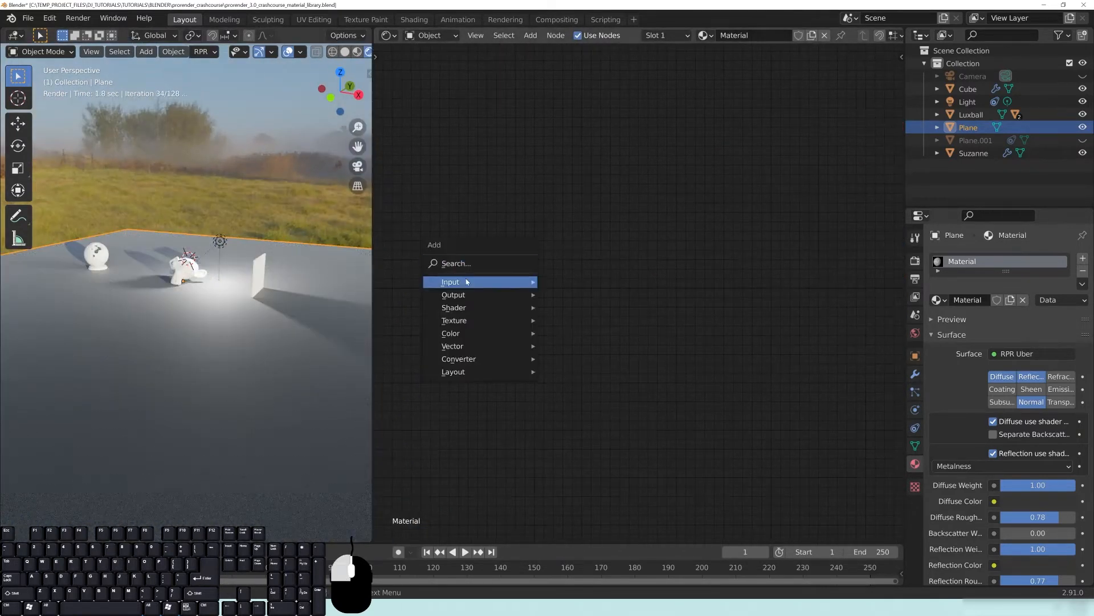
left_click(604, 324)
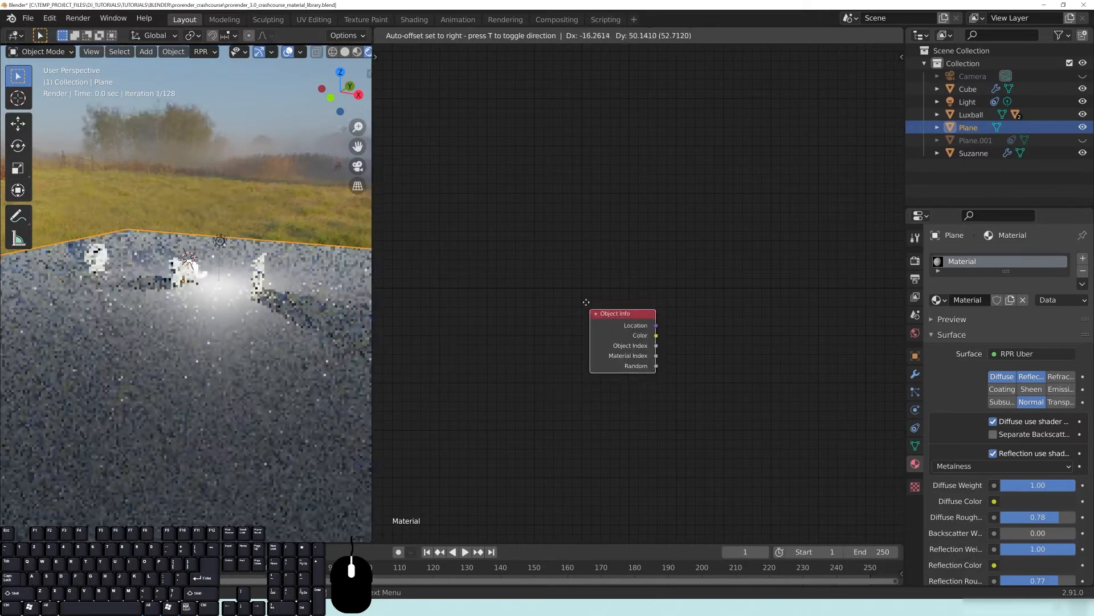
right_click(527, 261)
Step: Add a Texture Coordinate node to the ground plane's material, placed well before the RPR Uber node
key("shift+a")
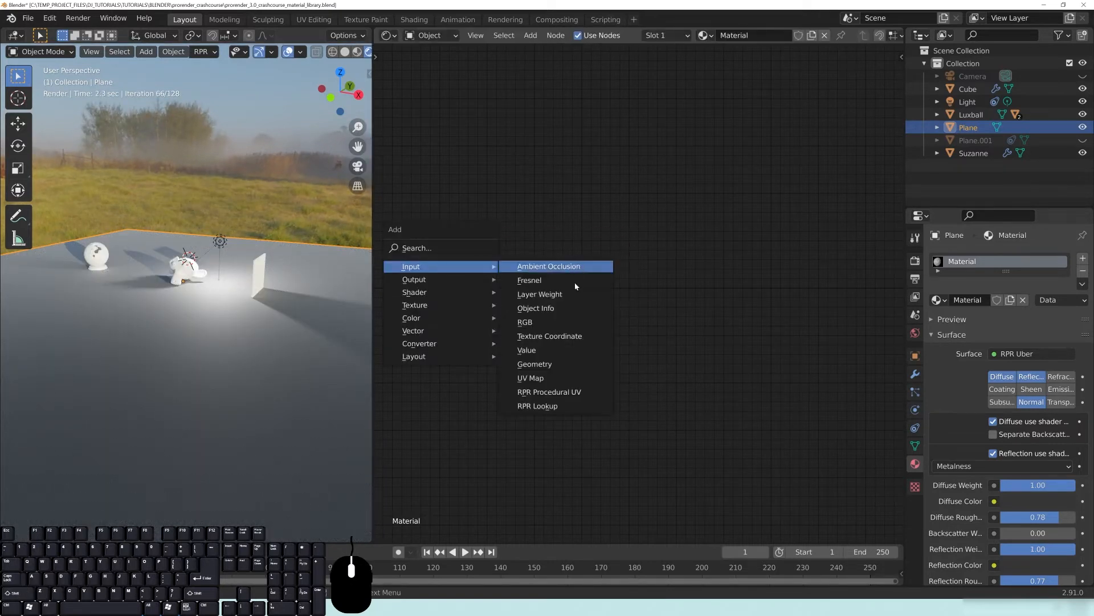
left_click(556, 233)
middle_click_drag(723, 274, 567, 302)
Step: Generate a Texture Coordinate, Mapping and Image Texture setup for the RPR Uber node, and delete the separate unlinked Texture Coordinate node
left_click(821, 197)
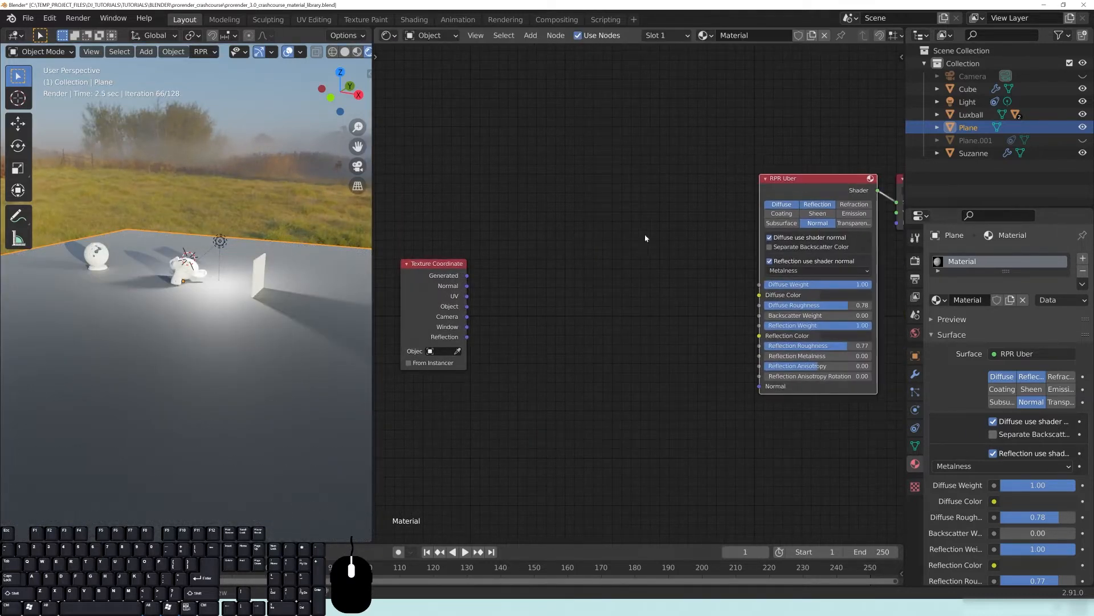
key("ctrl+t")
middle_click_drag(572, 256, 667, 225)
left_click(523, 244)
key("x")
Step: Arrange the three texture nodes in a row before RPR Uber and connect Texture Coordinate's Object output to Mapping's Vector input
left_click_drag(553, 334, 420, 184)
left_click_drag(674, 327, 543, 201)
left_click_drag(765, 342, 636, 183)
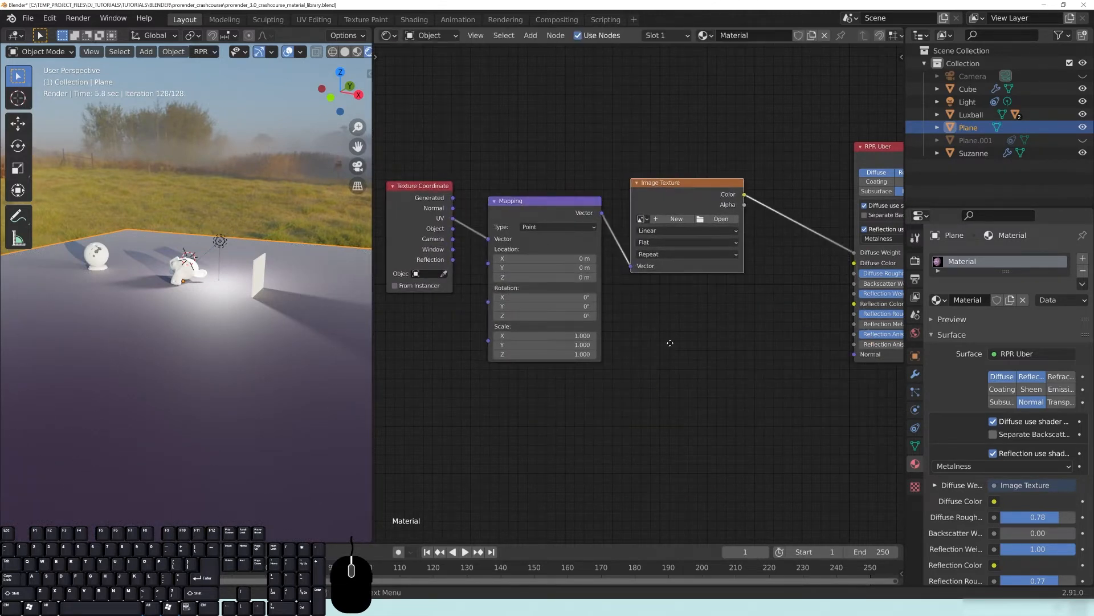
middle_click_drag(670, 346, 705, 366)
left_click_drag(487, 248, 525, 259)
left_click_drag(569, 228, 569, 191)
middle_click_drag(746, 205, 699, 215)
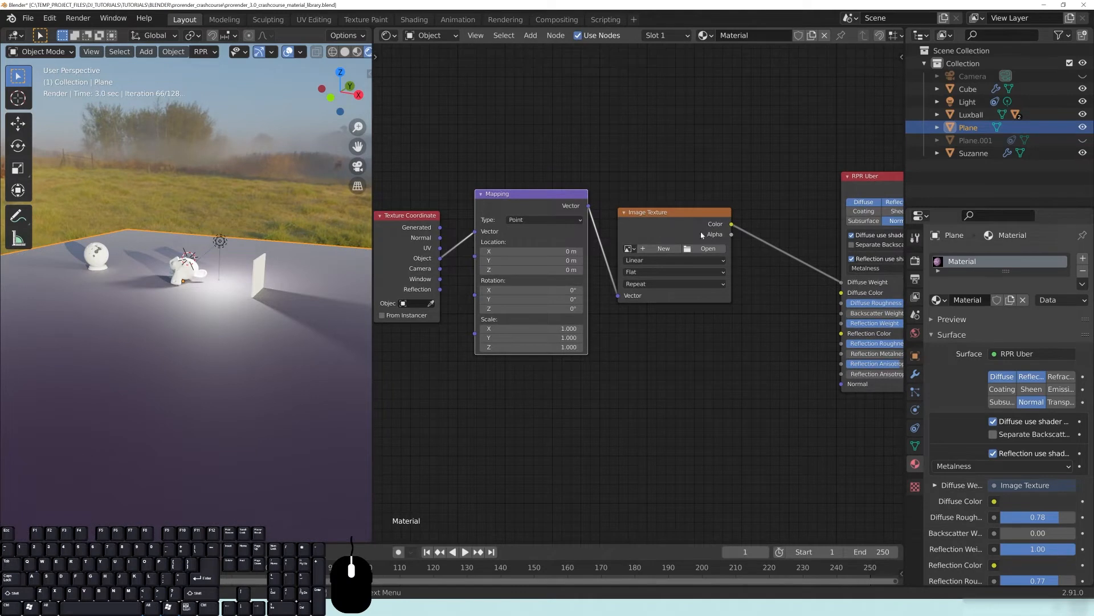
Step: Load rust_metal_Normal.jpg into the Image Texture node and set its projection to Box
left_click(630, 249)
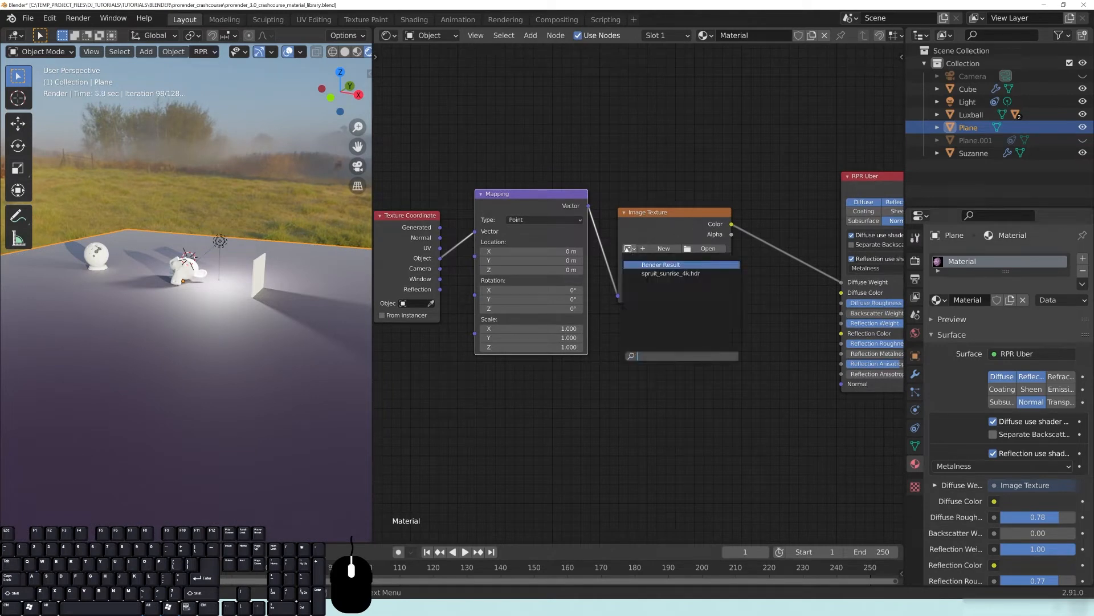
left_click(713, 251)
left_click(714, 251)
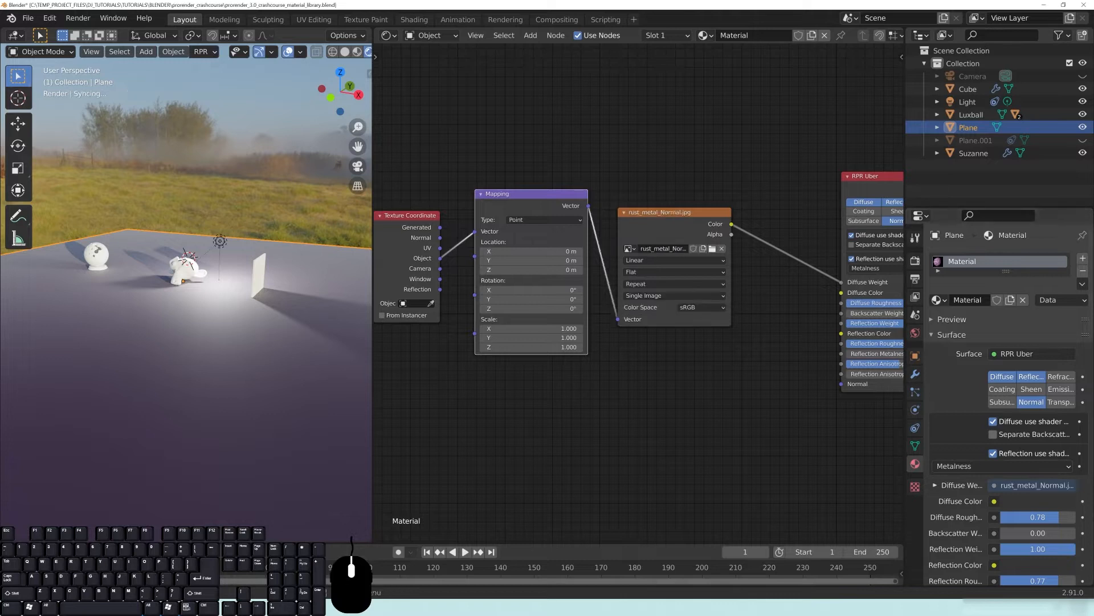
middle_click_drag(790, 301, 760, 311)
scroll(760, 311, "up", 1)
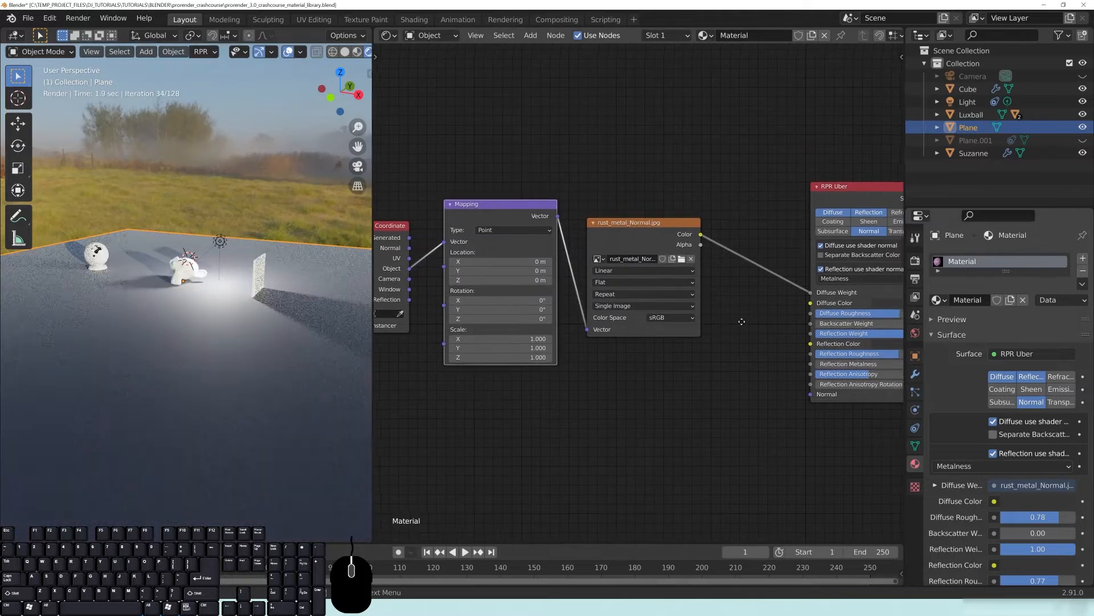
left_click(581, 283)
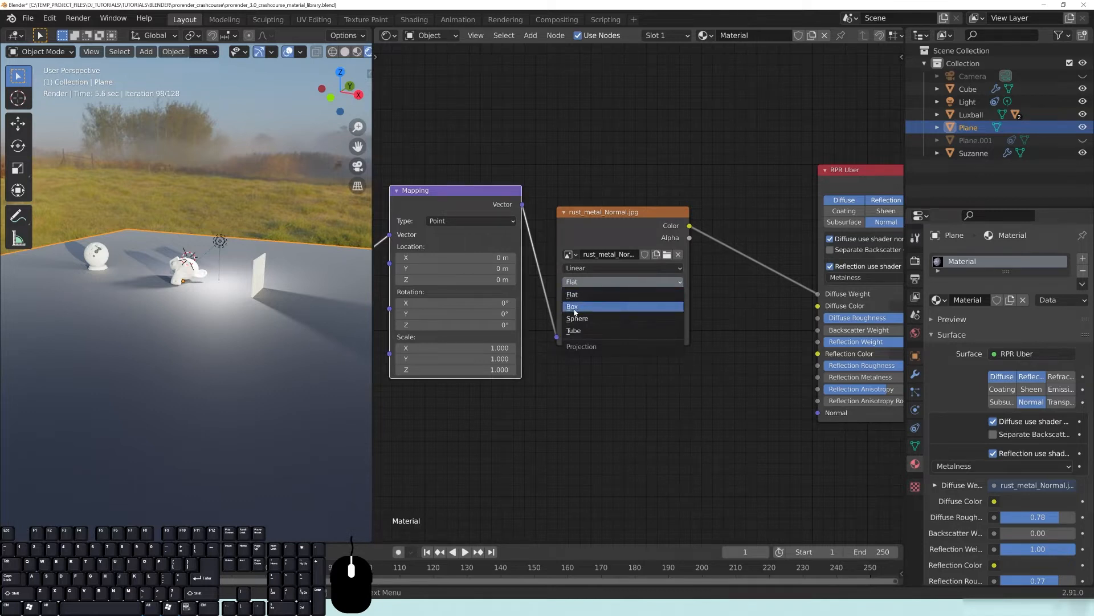
left_click(572, 308)
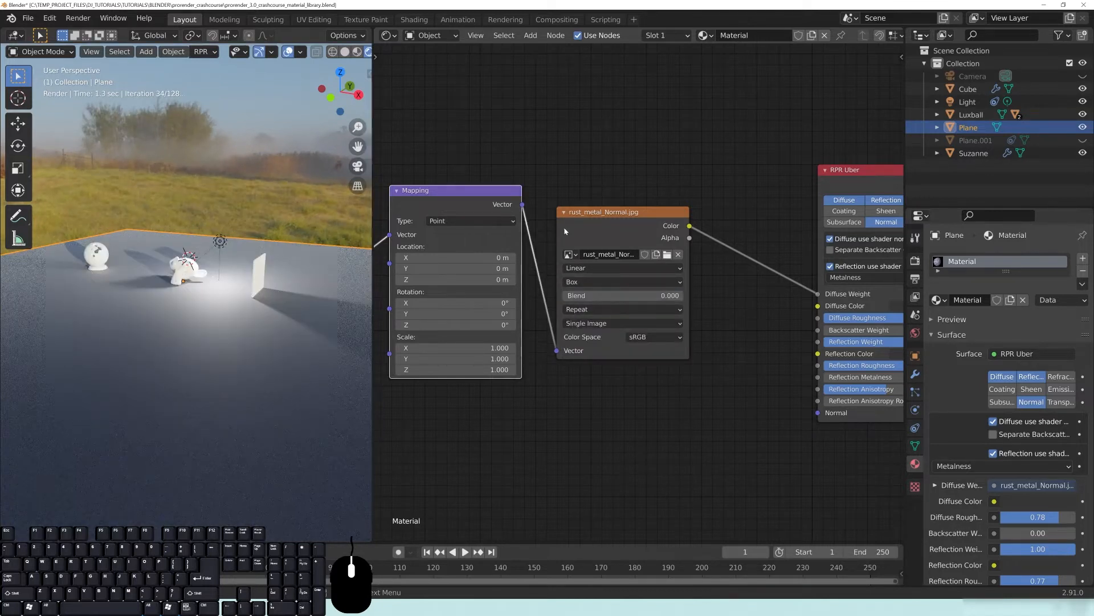
middle_click_drag(585, 370, 667, 390)
scroll(670, 358, "down", 3)
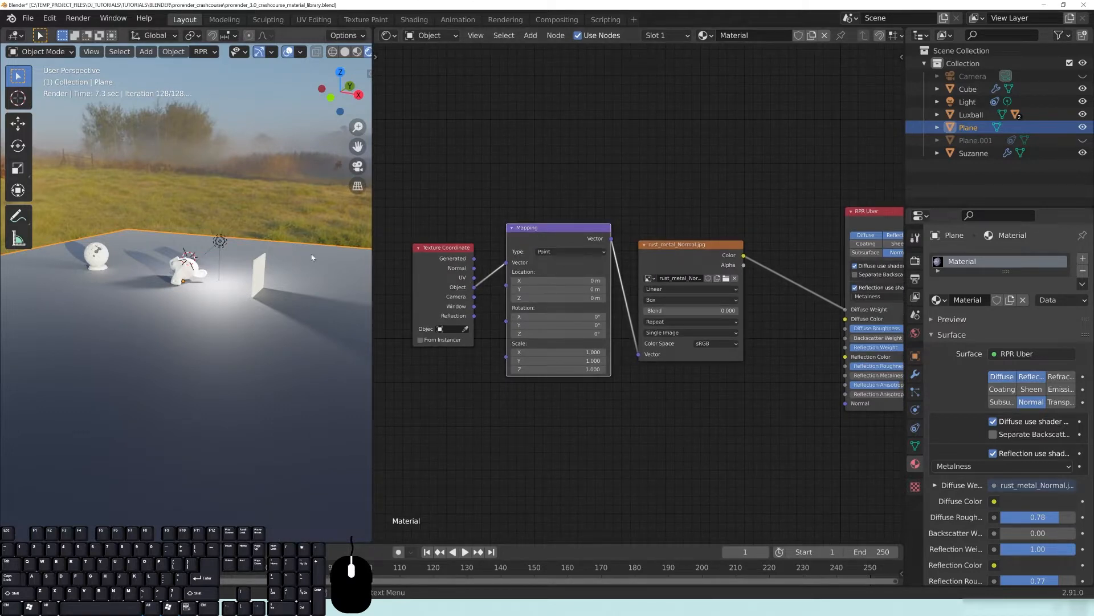
middle_click_drag(246, 322, 228, 276)
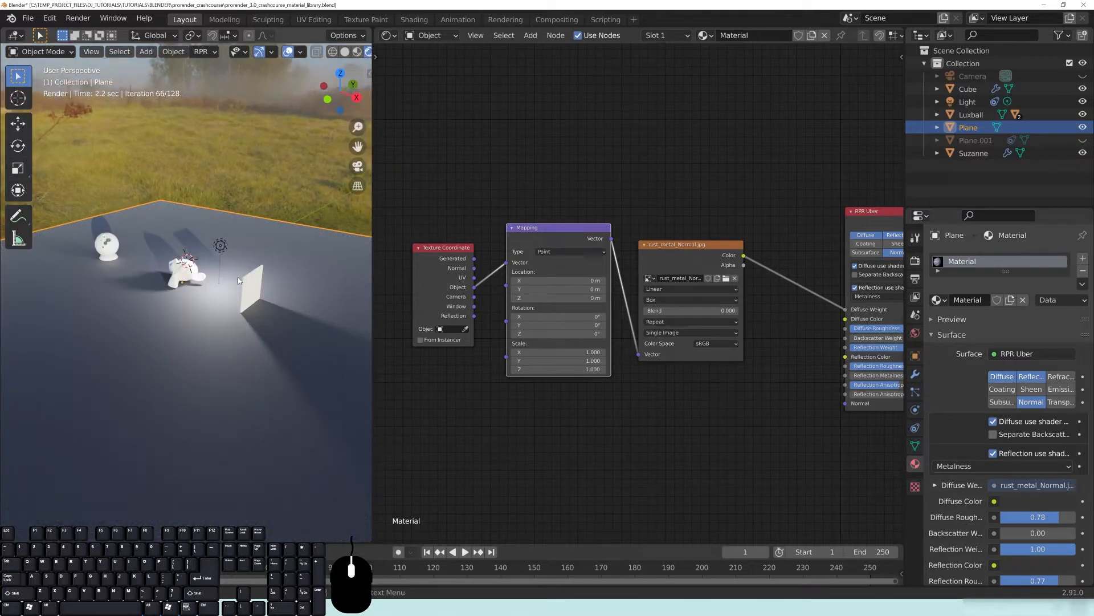
middle_click_drag(747, 428, 728, 441)
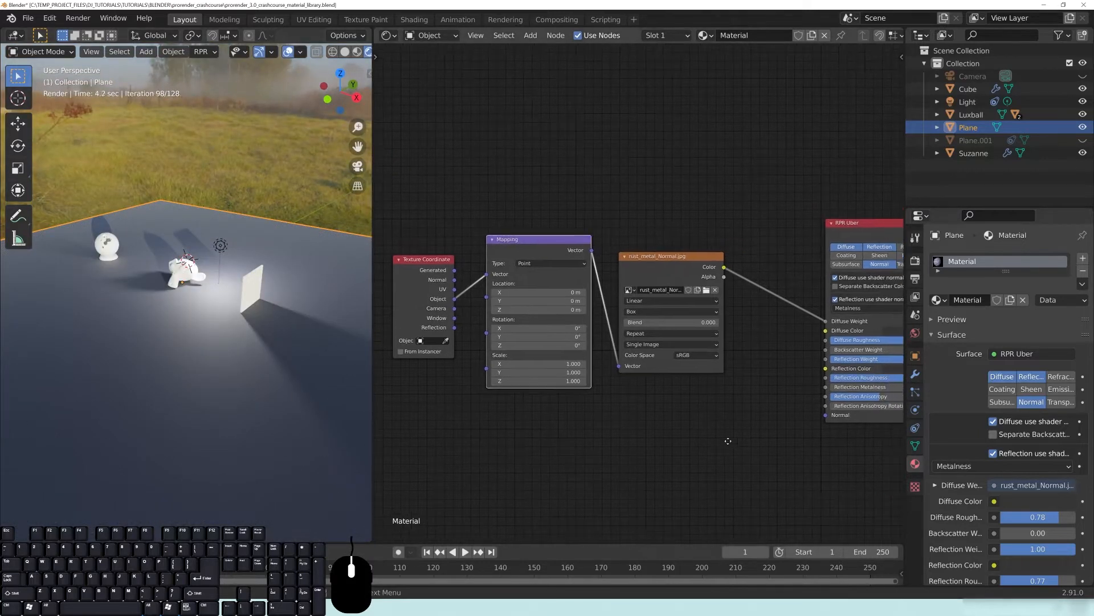
left_click_drag(454, 289, 478, 242)
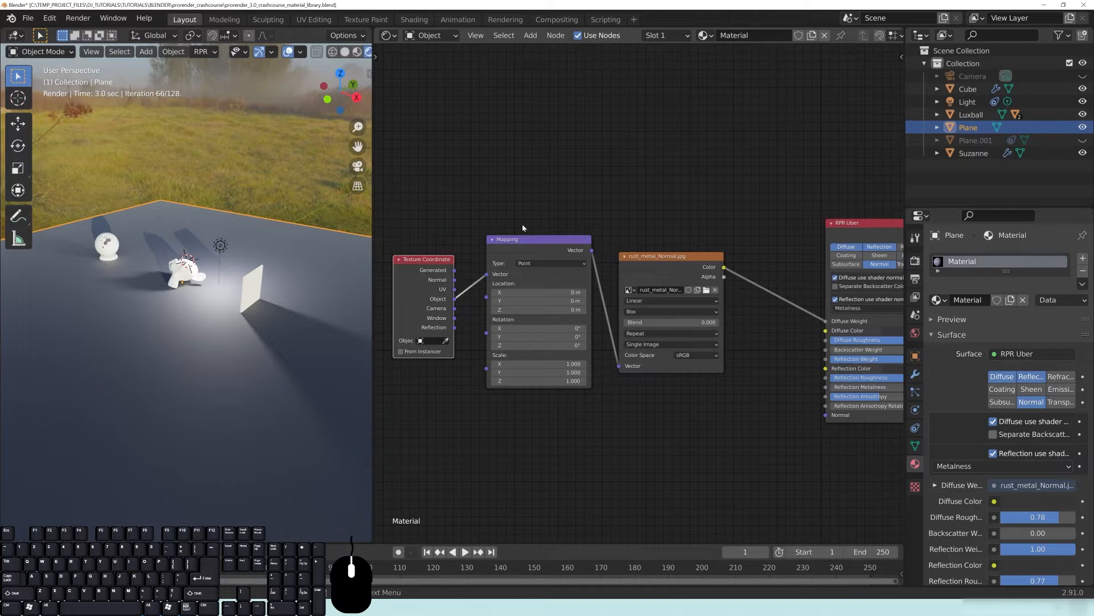
left_click(666, 416)
middle_click_drag(514, 335, 554, 315)
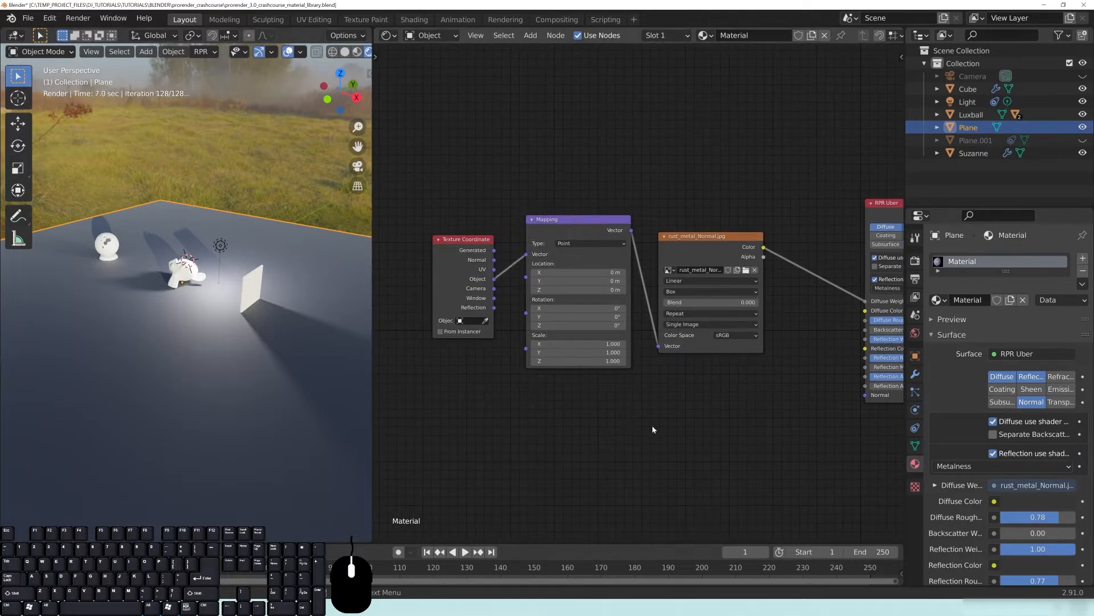
Step: Respace the Texture Coordinate, Mapping and rust_metal_Normal.jpg nodes along the chain leading into RPR Uber
middle_click_drag(729, 400, 679, 410)
left_click_drag(471, 264, 428, 264)
scroll(720, 399, "down", 3)
middle_click_drag(697, 407, 711, 366)
left_click_drag(662, 262, 704, 268)
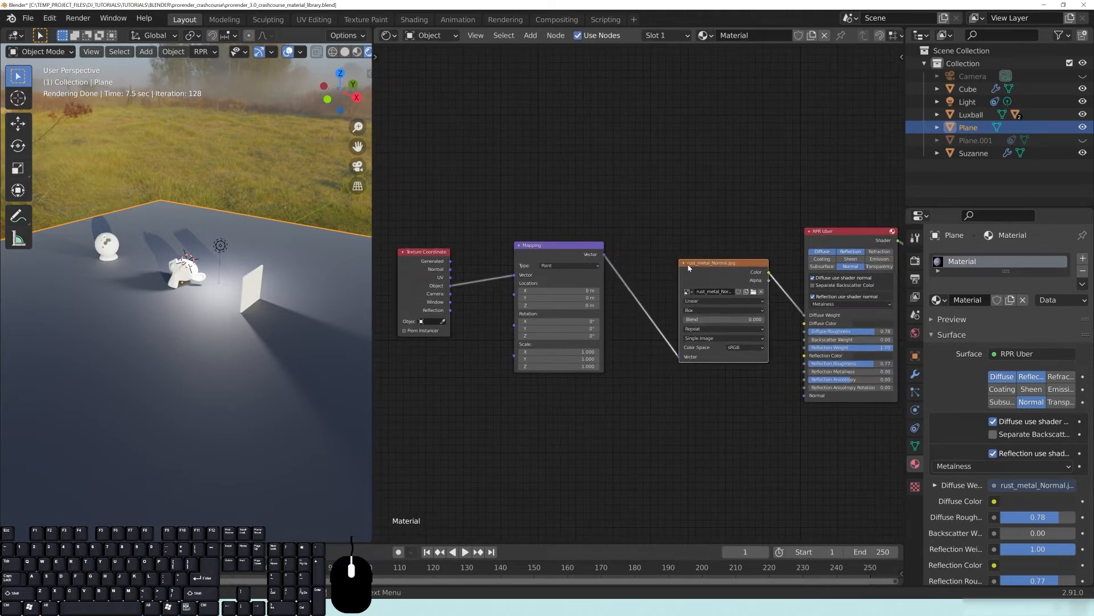
left_click_drag(573, 248, 603, 250)
left_click_drag(426, 252, 469, 264)
middle_click_drag(593, 407, 583, 406)
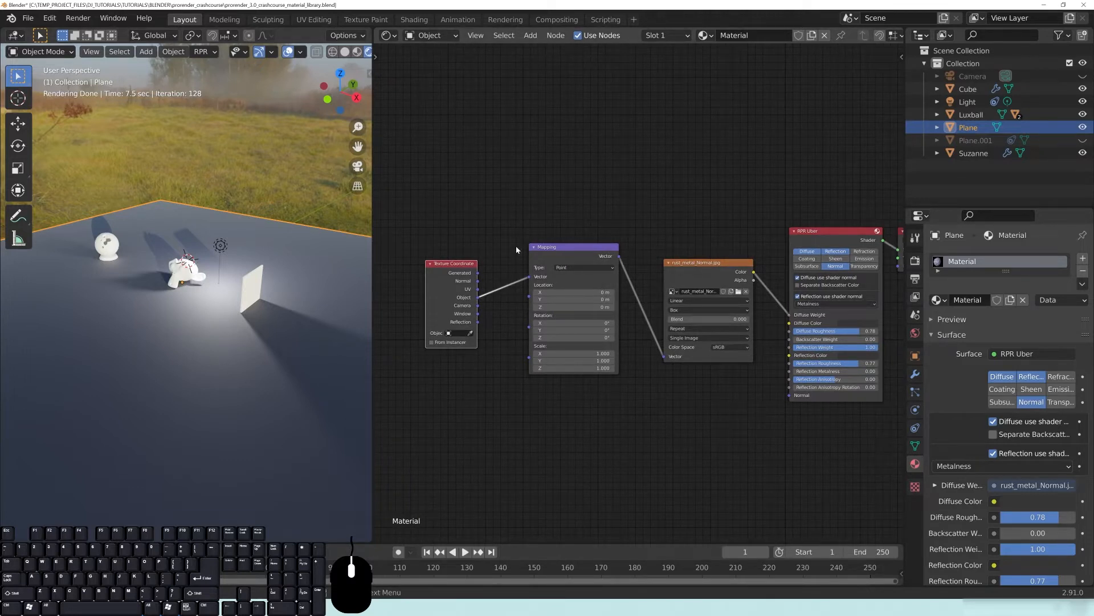
middle_click_drag(206, 347, 211, 321)
scroll(211, 311, "up", 2)
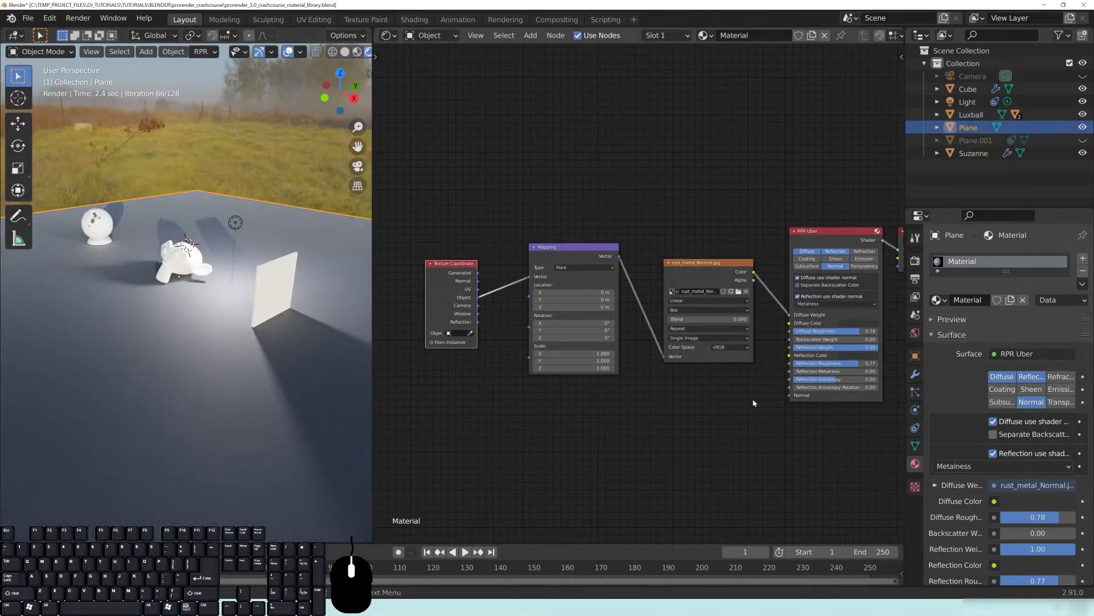
middle_click_drag(753, 402, 725, 414)
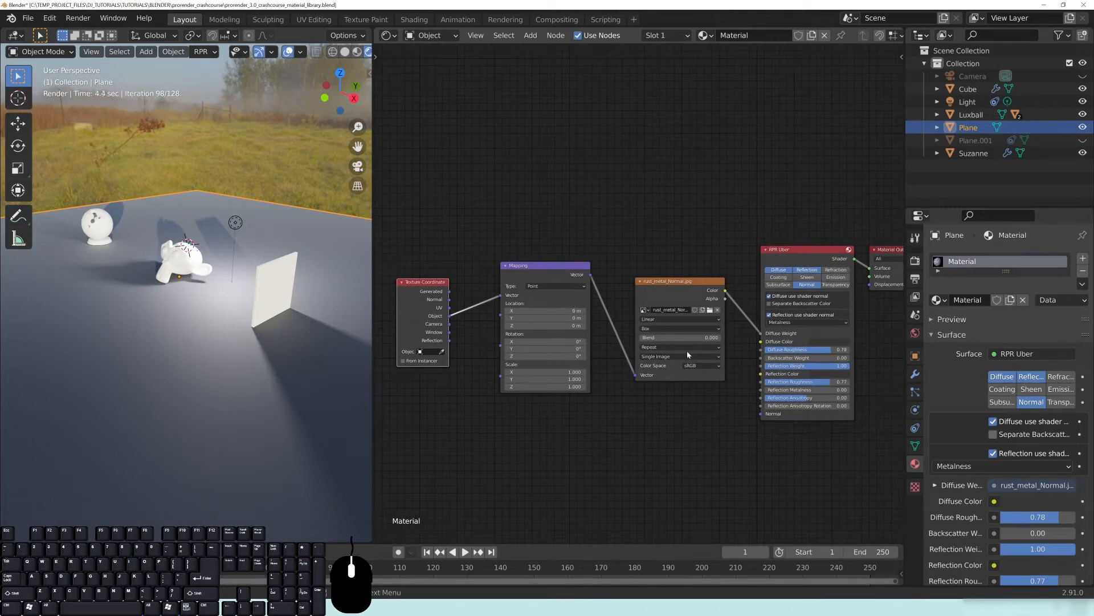
middle_click_drag(589, 425, 619, 419)
middle_click_drag(698, 444, 712, 433)
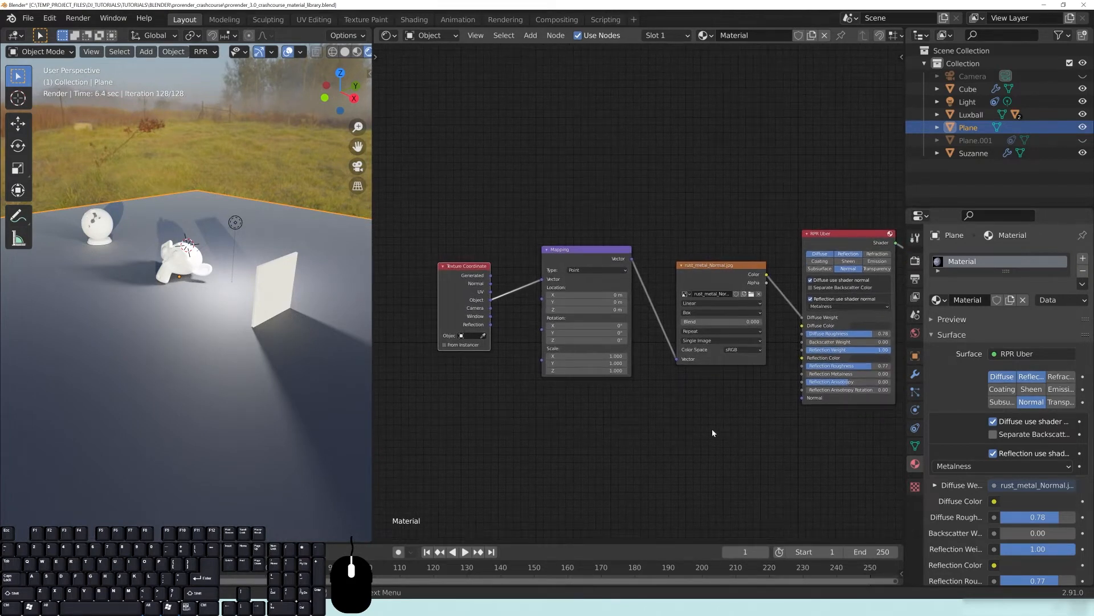
middle_click_drag(633, 447, 654, 432)
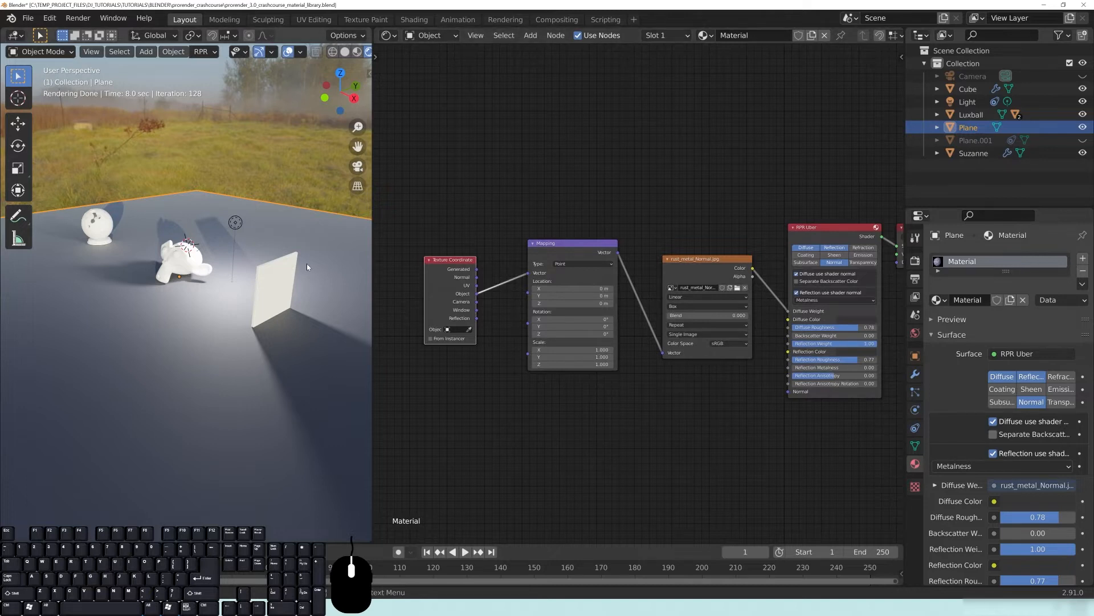
middle_click_drag(306, 266, 296, 269)
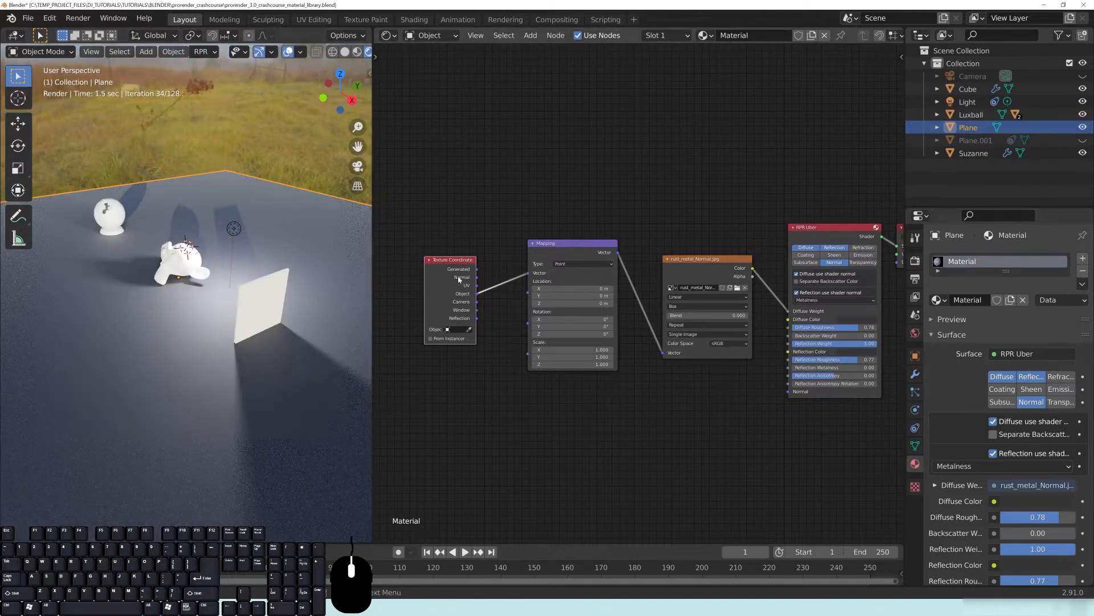
Step: Delete the Texture Coordinate, Mapping and rust_metal_Normal.jpg nodes from the ground plane's material
key("x")
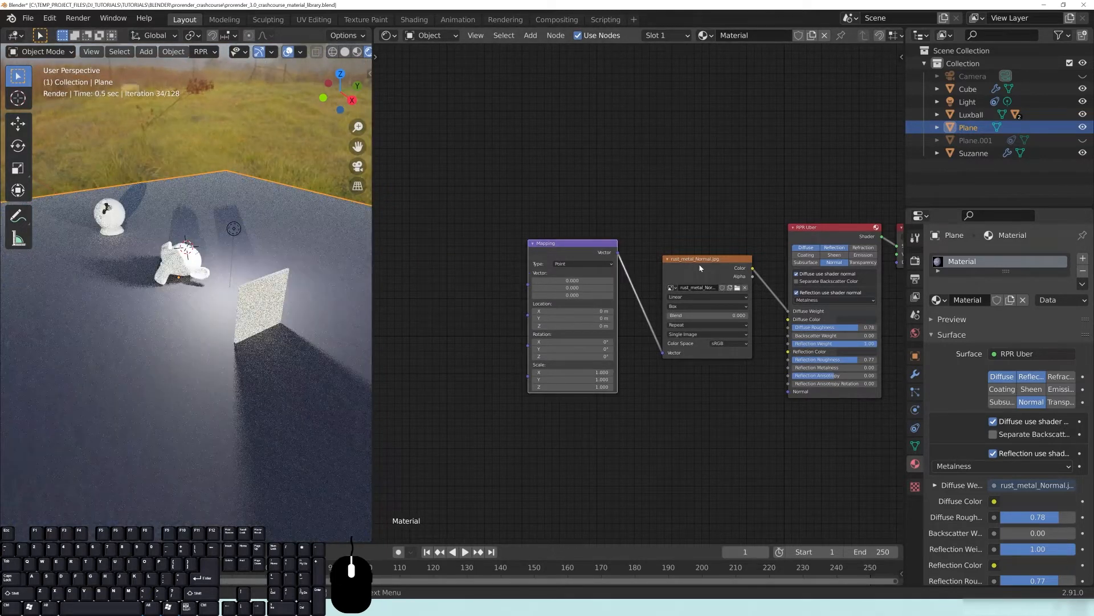
key("x")
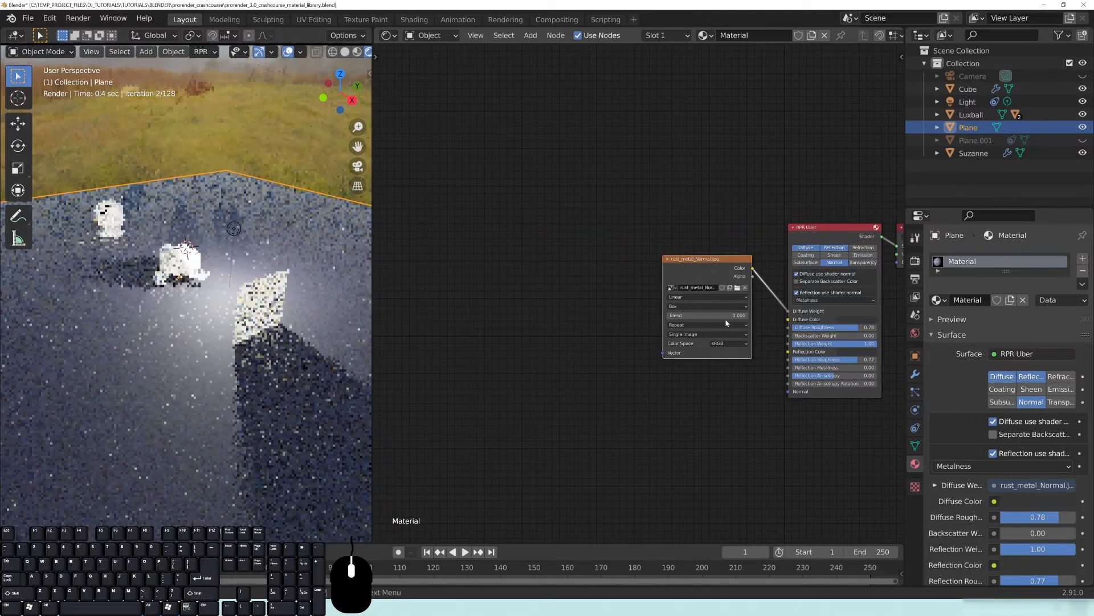
key("x")
Step: Switch the 3D viewport to Solid shading and widen it, with the remaining material nodes framed in the shader editor
left_click(345, 52)
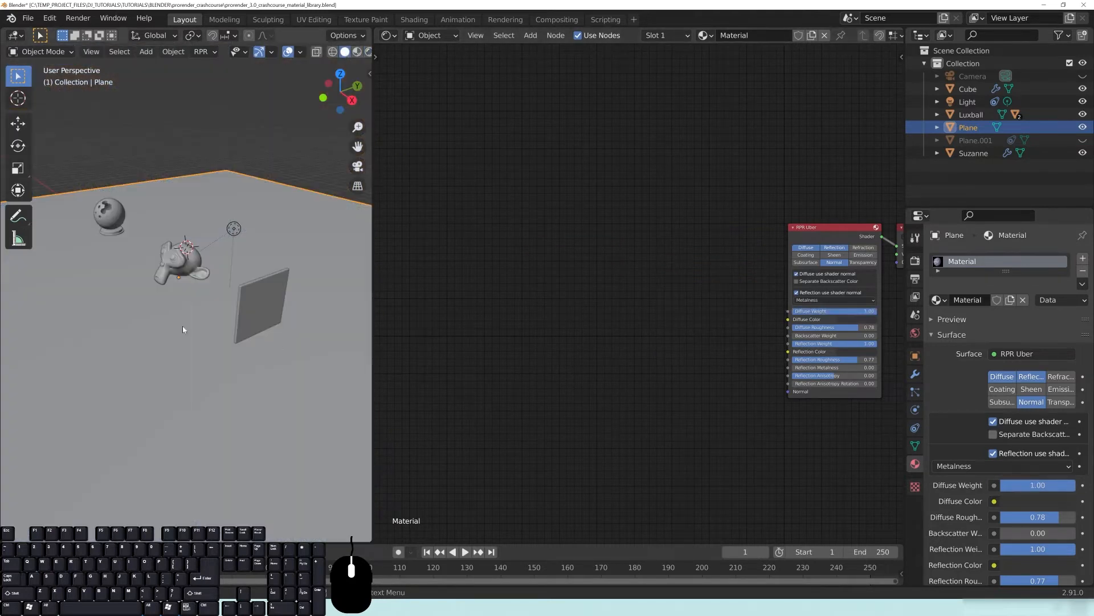
middle_click_drag(640, 337, 670, 329)
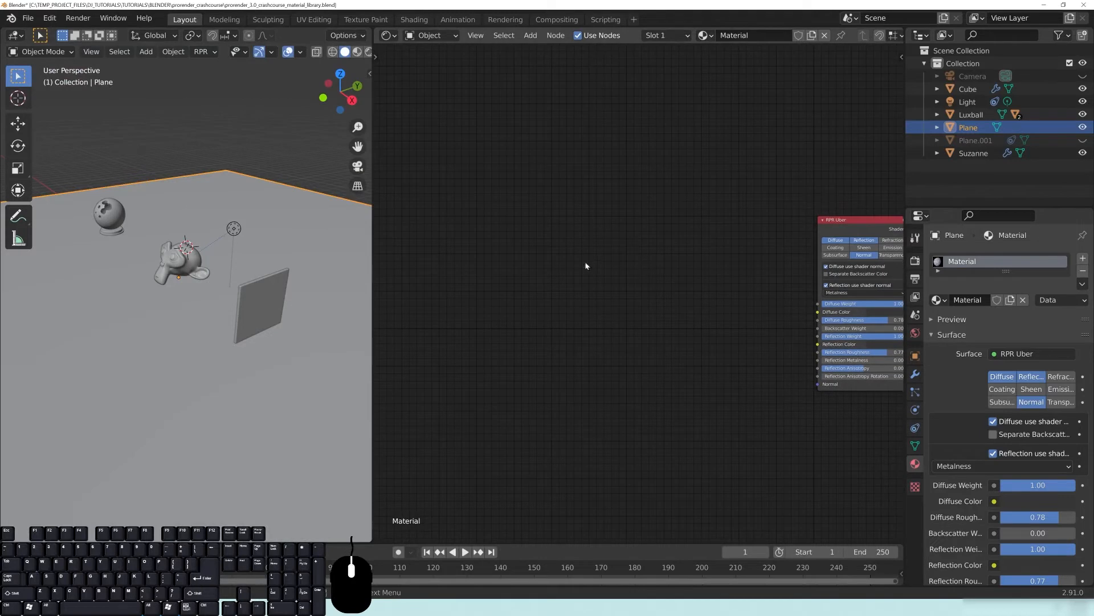
left_click_drag(371, 251, 610, 261)
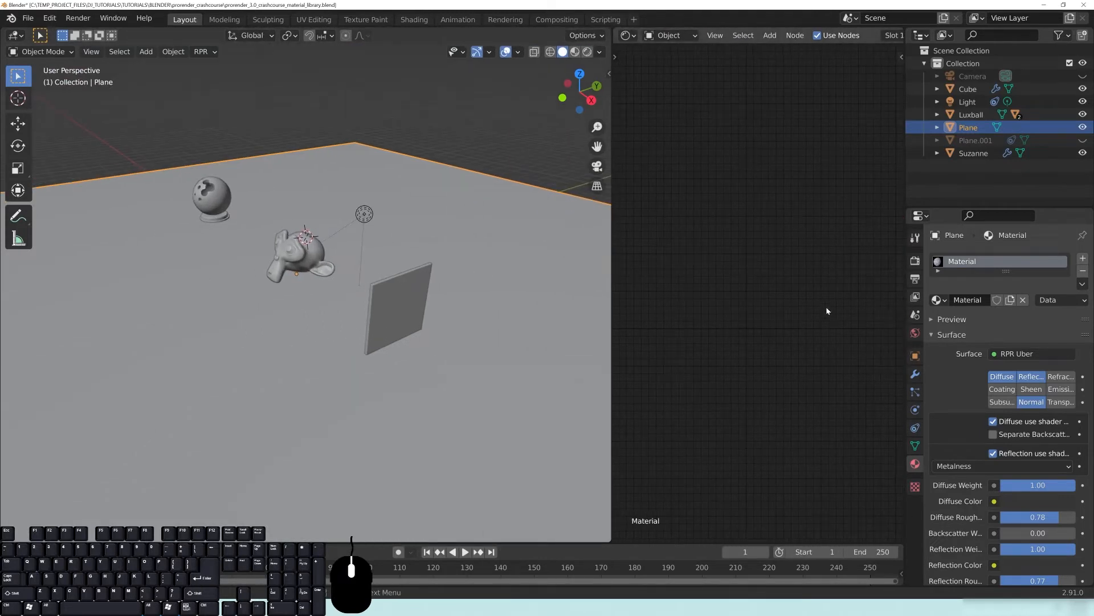
key("Home")
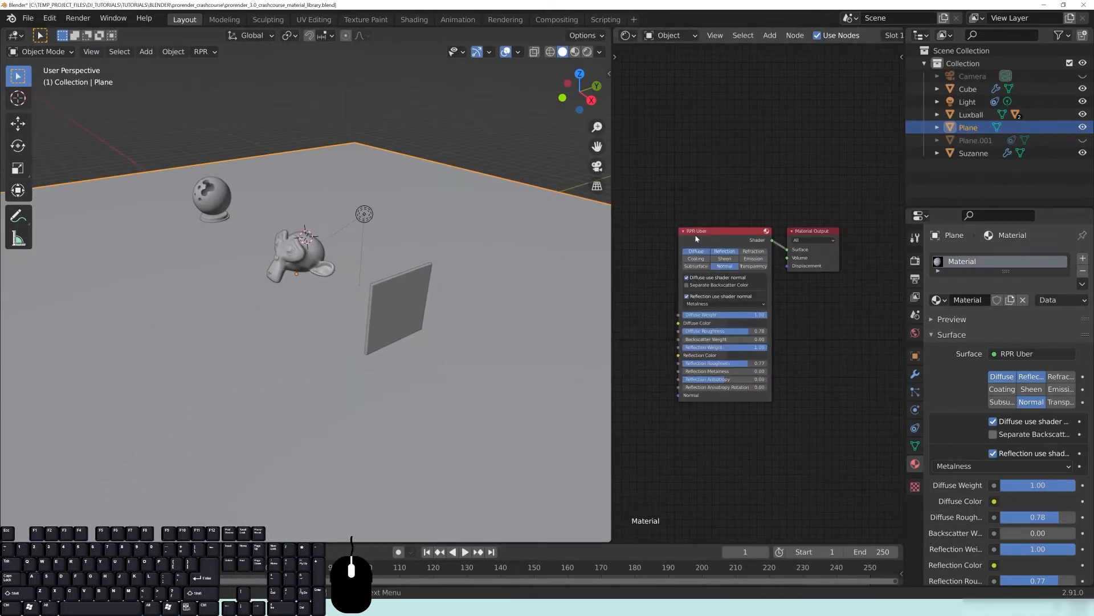
Step: Select Suzanne, bring it into the UV Editing workspace and examine its unwrapped UV layout alongside the mesh
left_click(296, 249)
middle_click_drag(297, 249, 175, 100)
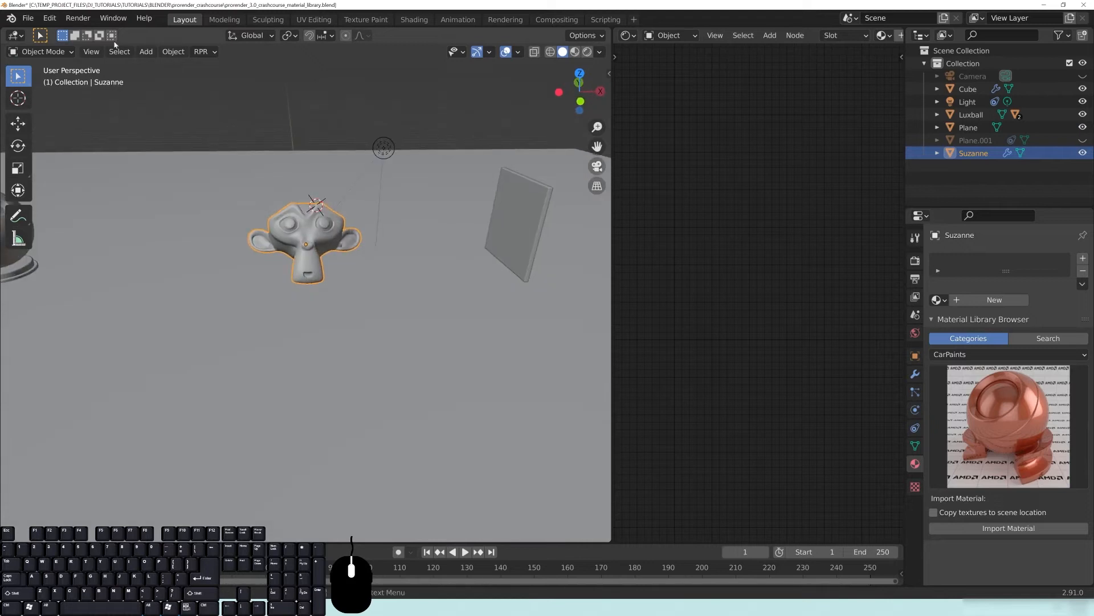
left_click(307, 24)
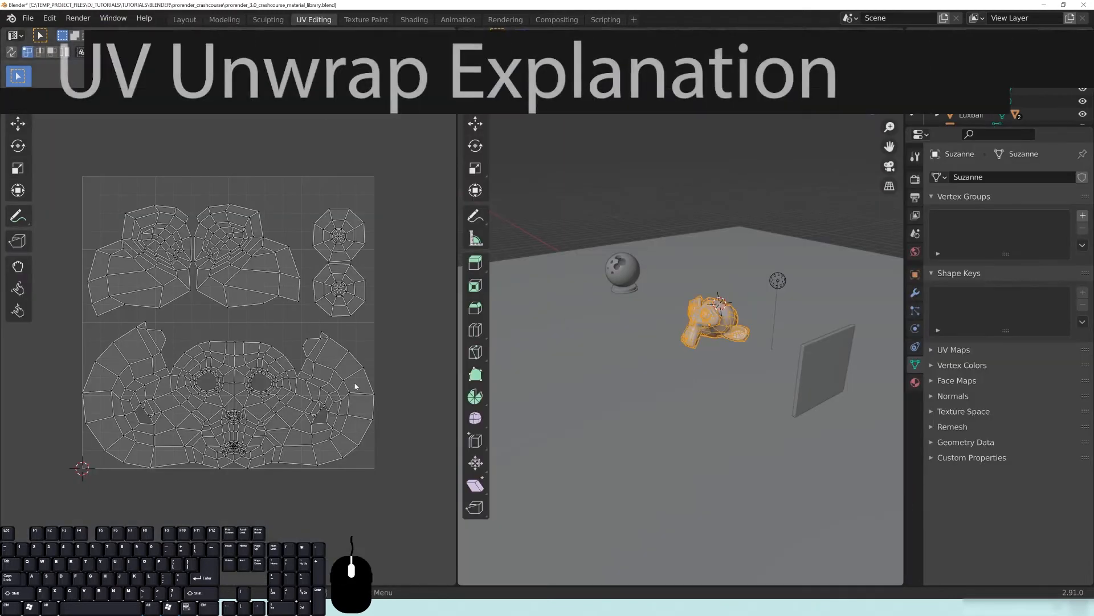
scroll(731, 365, "up", 4)
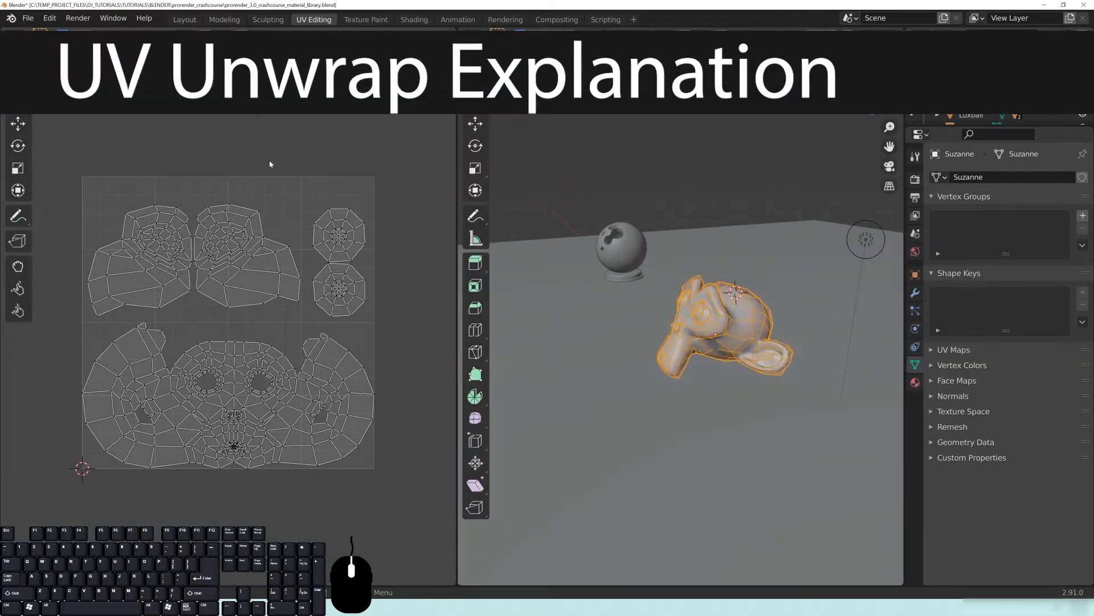
middle_click_drag(818, 366, 862, 358)
middle_click_drag(694, 327, 615, 329)
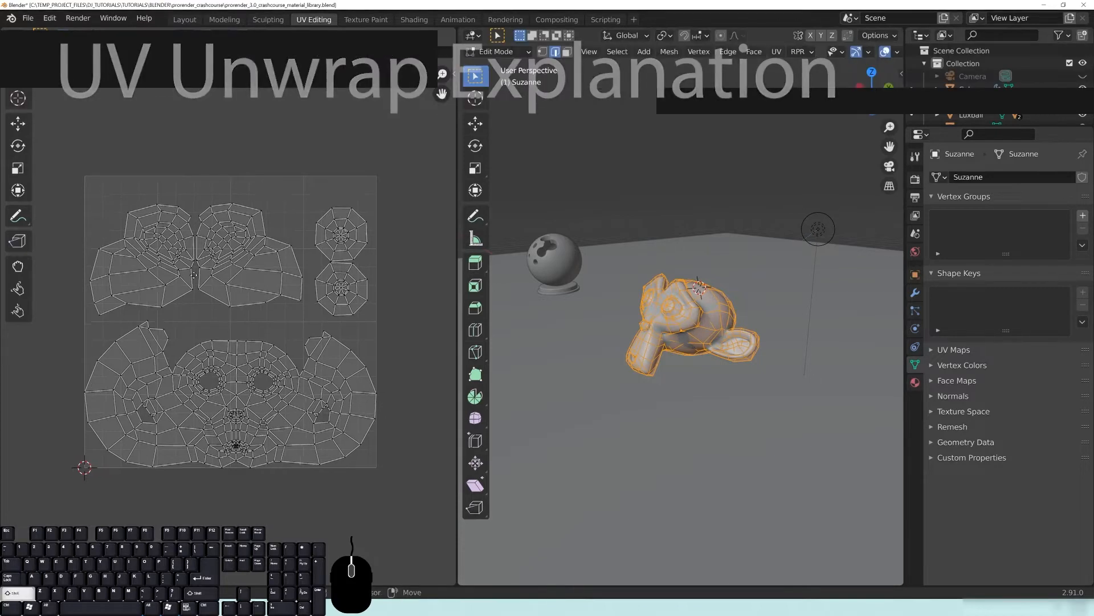
scroll(163, 365, "up", 3)
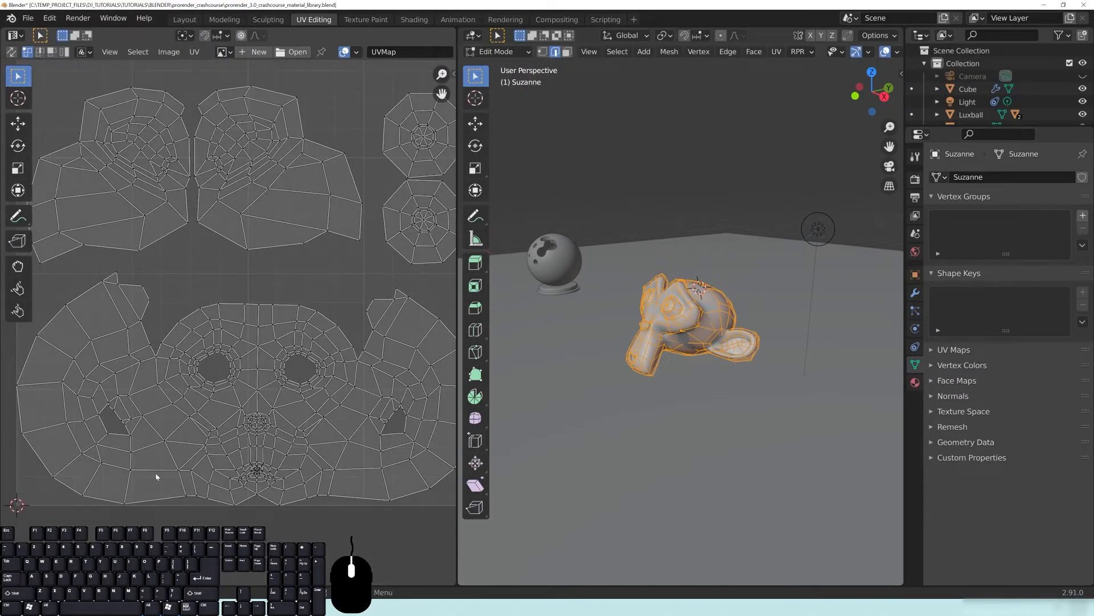
Step: Display rust_metal_Normal.jpg behind Suzanne's UV layout and select all of its UVs
left_click(222, 52)
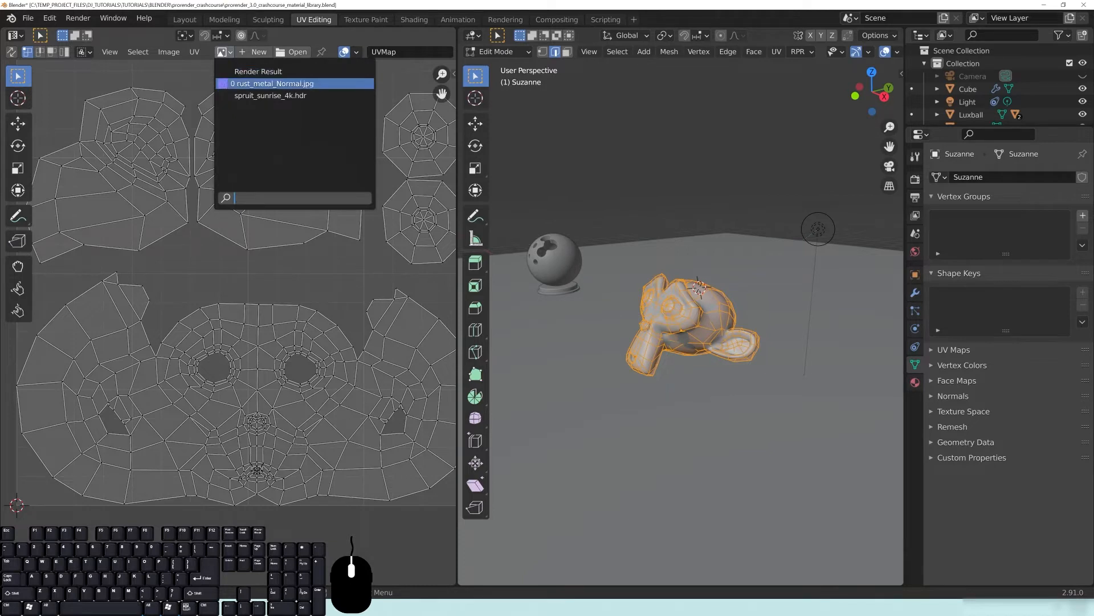
left_click(296, 84)
scroll(269, 302, "down", 4)
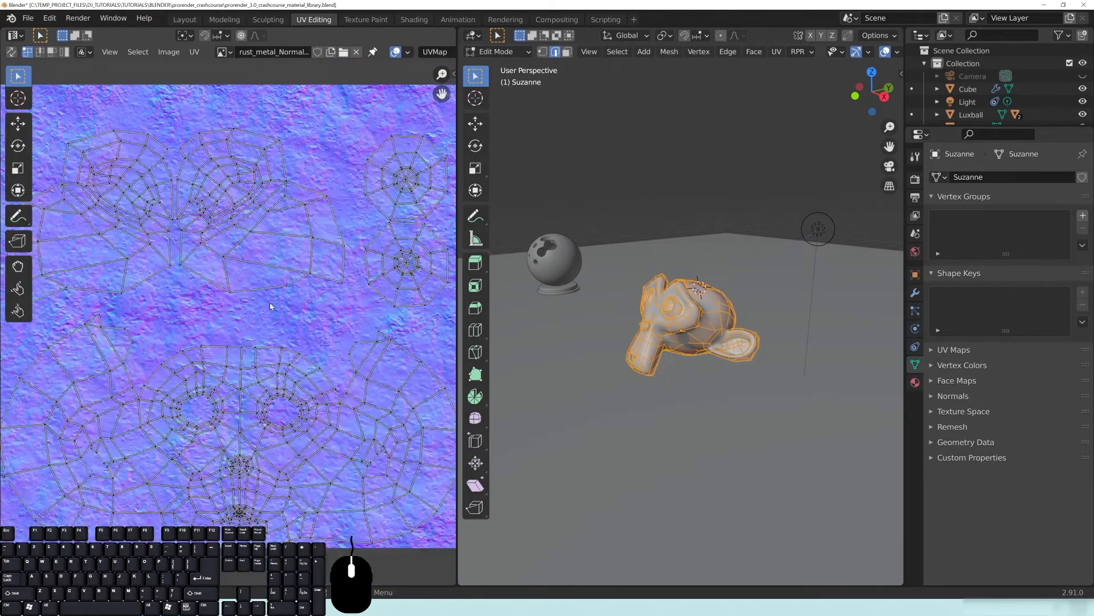
scroll(342, 285, "up", 3)
scroll(326, 291, "up", 2)
key("a")
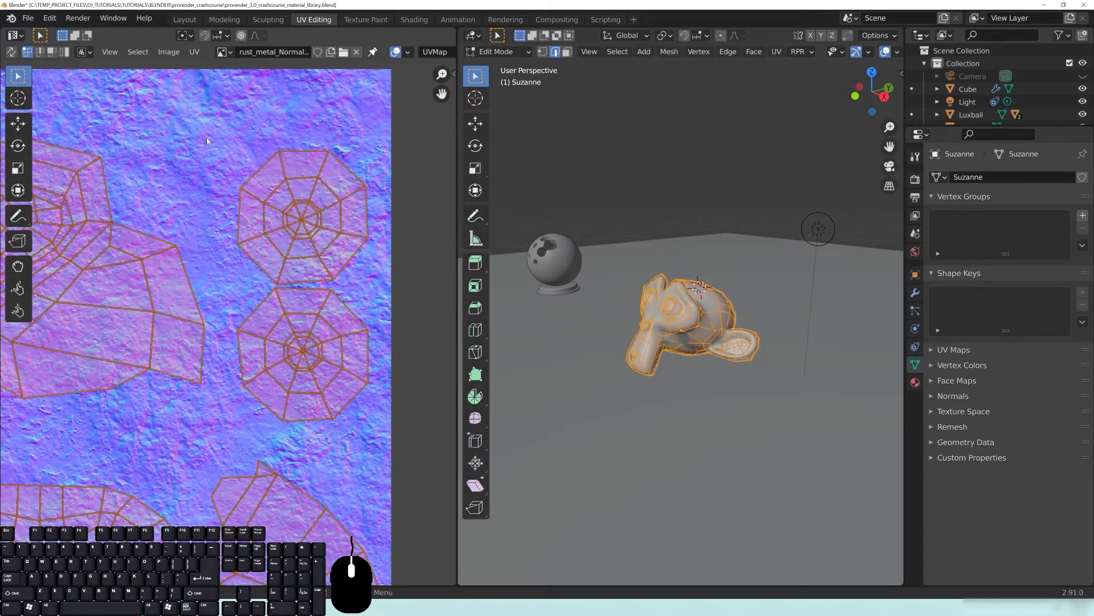
Step: Examine how Suzanne's head, ear and eye UV islands lie over the rust normal texture
middle_click_drag(253, 237, 199, 256, "shift")
scroll(252, 92, "up", 2)
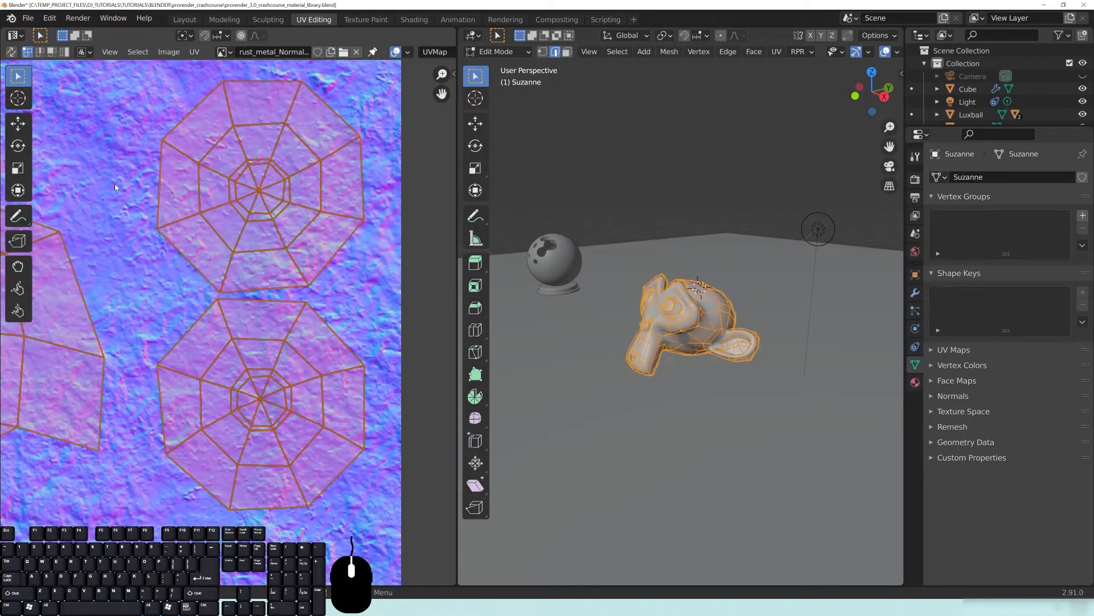
middle_click_drag(193, 145, 159, 243, "shift")
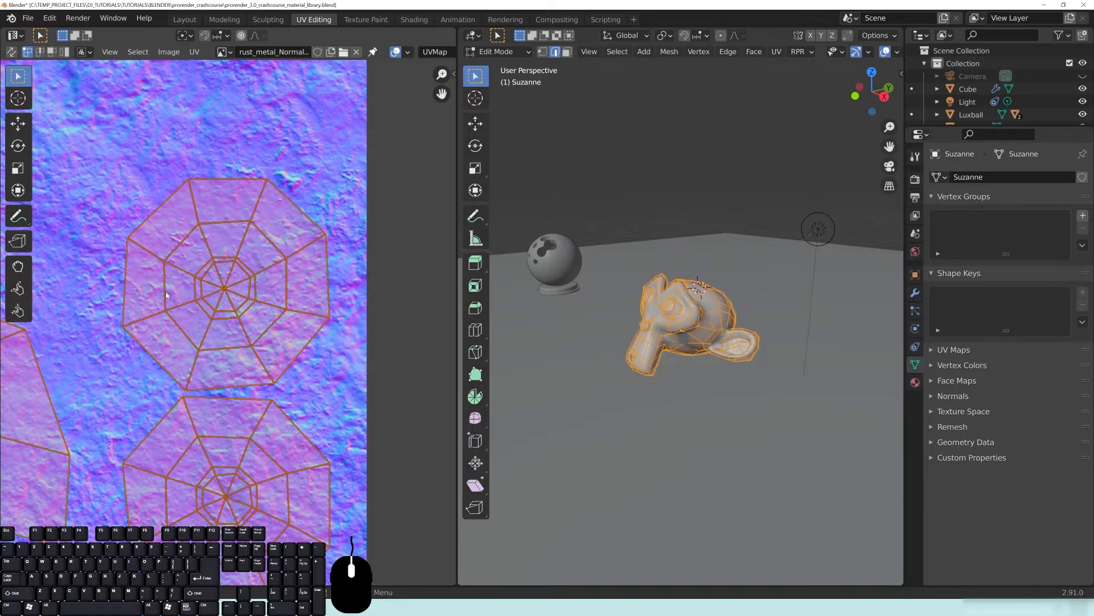
middle_click_drag(321, 292, 342, 159, "shift")
middle_click_drag(246, 419, 291, 179, "shift")
middle_click_drag(114, 407, 320, 278, "shift")
scroll(319, 278, "down", 3)
middle_click_drag(120, 281, 259, 315, "shift")
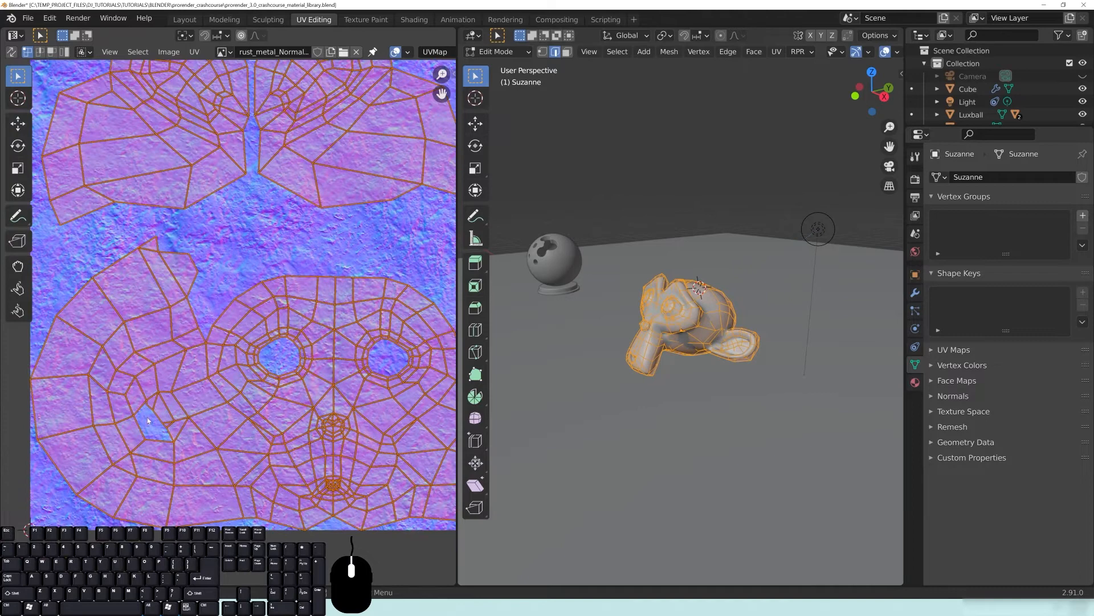
scroll(345, 205, "up", 5, "shift")
scroll(336, 261, "down", 5)
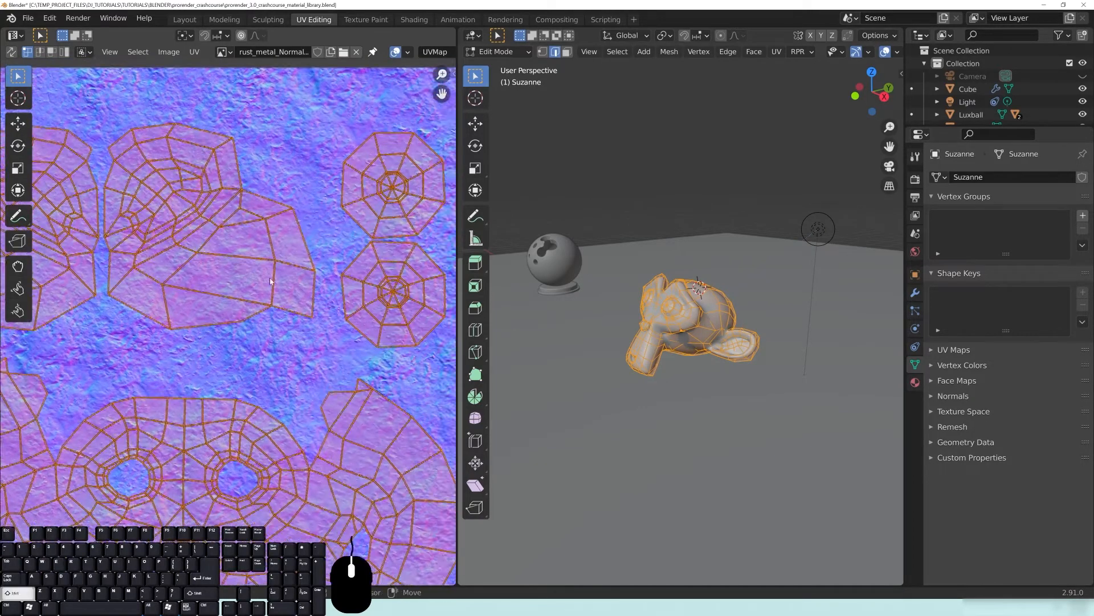
scroll(376, 328, "up", 3)
scroll(377, 328, "down", 2)
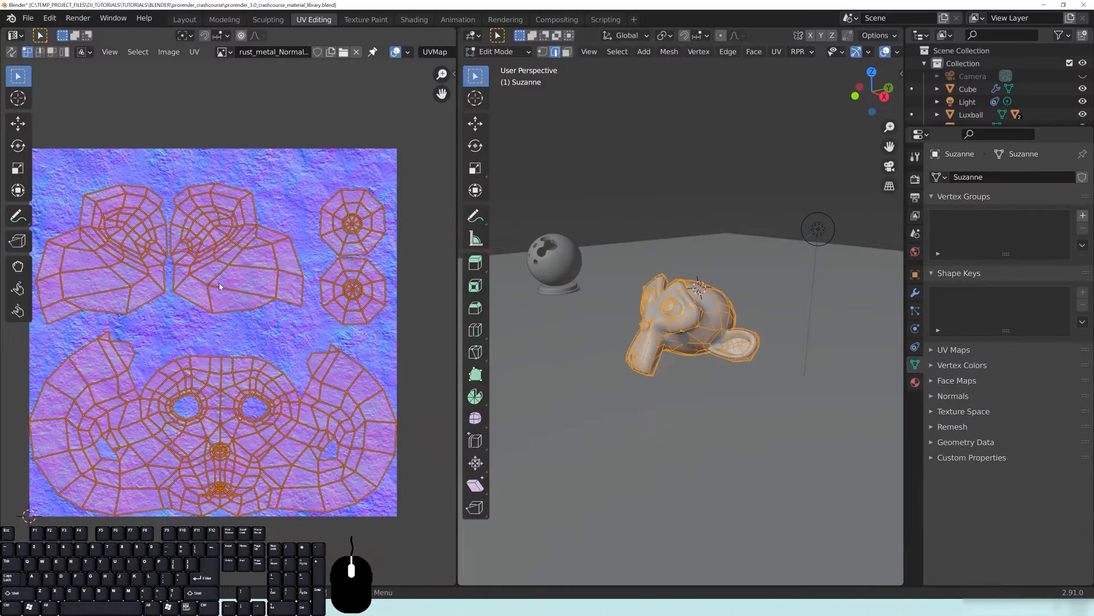
middle_click_drag(797, 240, 691, 341)
scroll(716, 323, "down", 3)
middle_click_drag(758, 322, 712, 333)
middle_click_drag(632, 280, 612, 269)
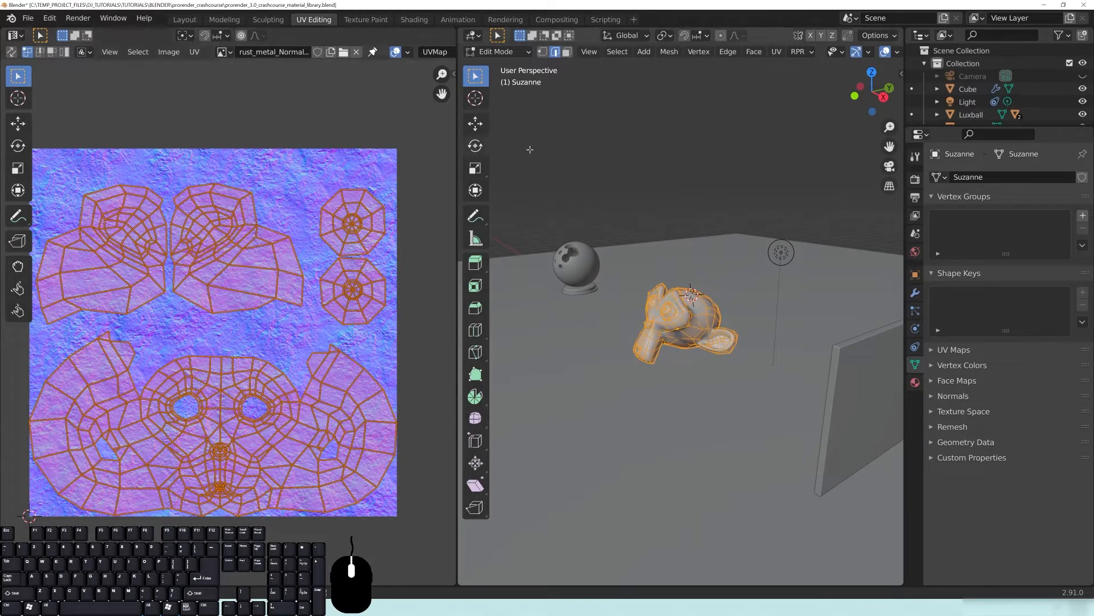
middle_click_drag(522, 242, 530, 251)
middle_click_drag(739, 342, 695, 337)
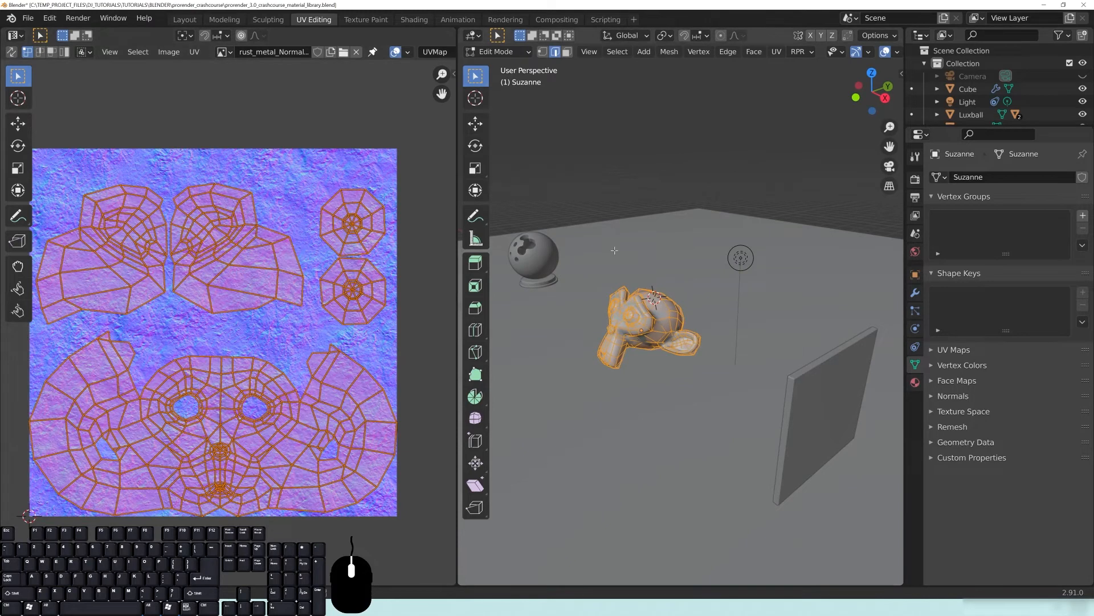
middle_click_drag(672, 360, 632, 326)
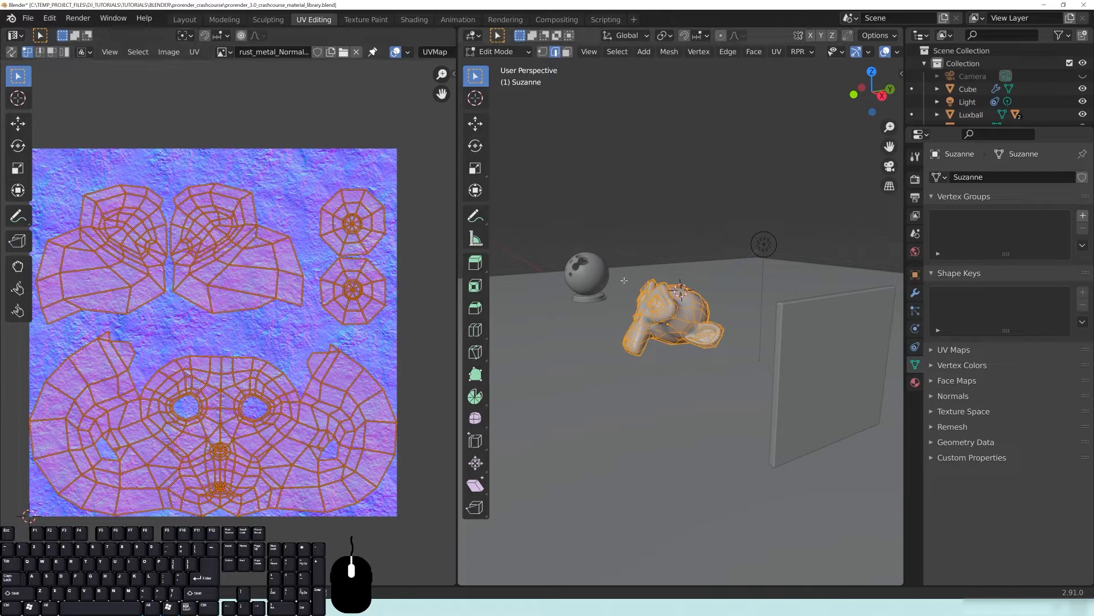
middle_click_drag(654, 319, 669, 274)
Step: Leave Suzanne's Edit Mode, bring the Luxball into Edit Mode and examine its UV layout over the rust normal texture
key("Tab")
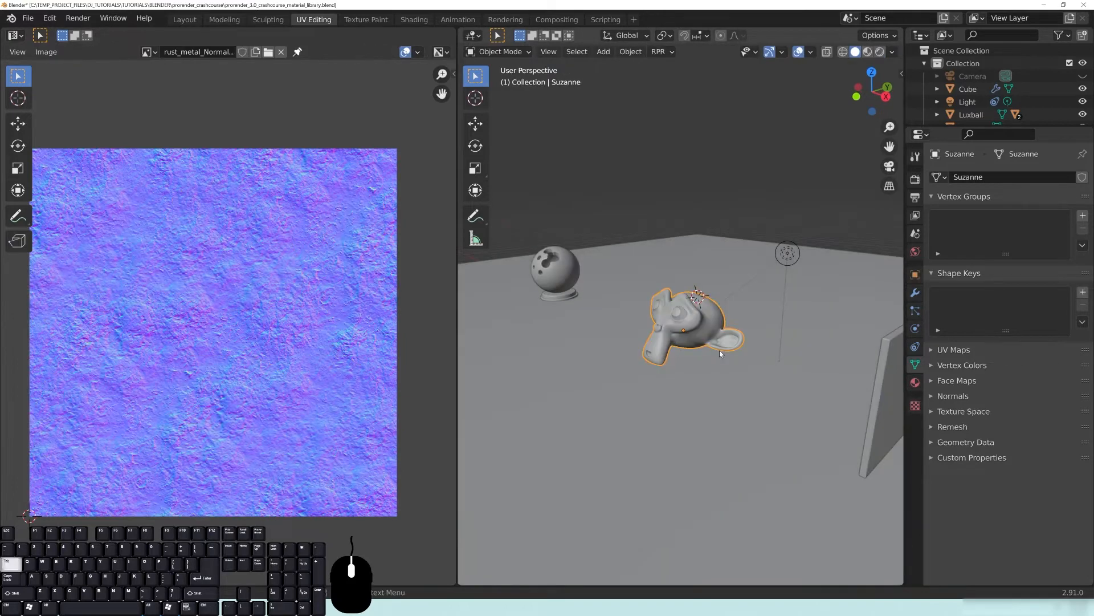
left_click(561, 287)
key("Tab")
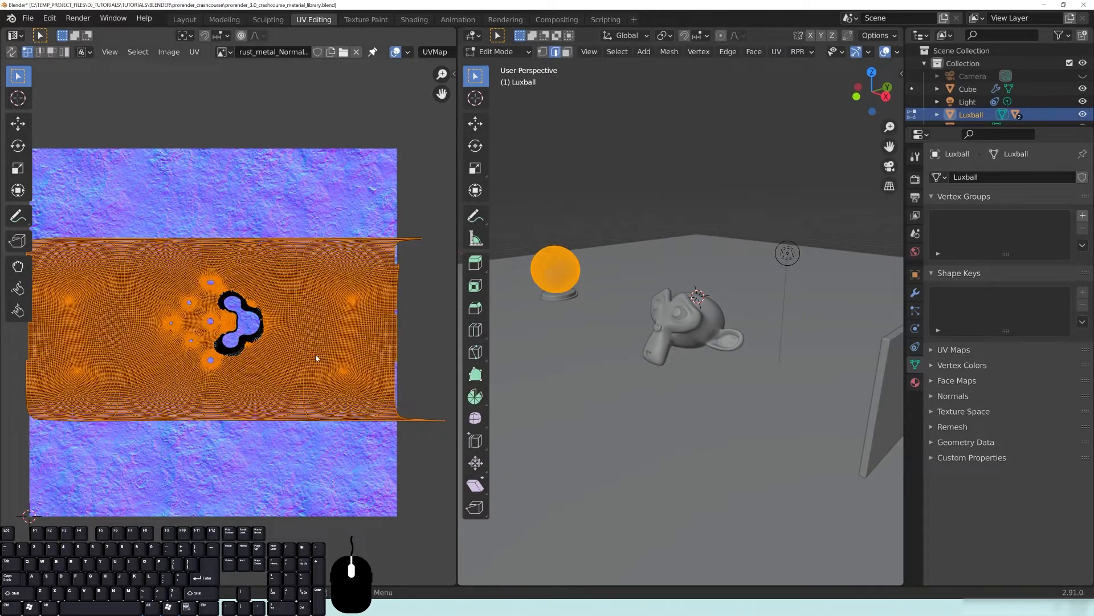
scroll(280, 347, "up", 5)
middle_click_drag(165, 144, 242, 156, "shift")
scroll(310, 308, "down", 4)
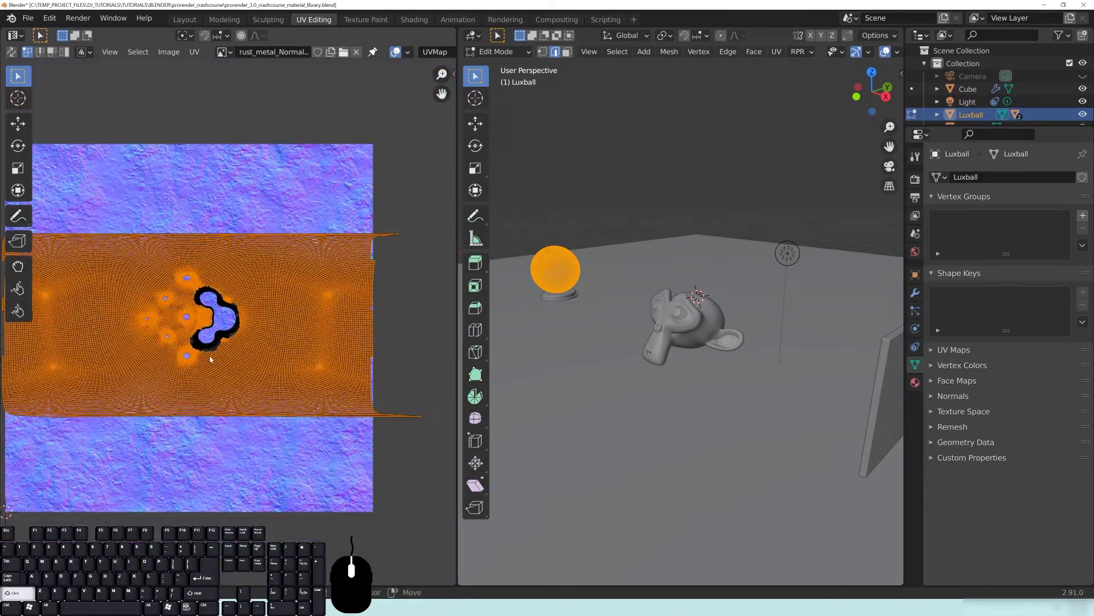
middle_click_drag(340, 296, 405, 273)
Step: Switch from the Luxball to its stand in Edit Mode and check the stand's UVs against the texture
key("Tab")
left_click(570, 296)
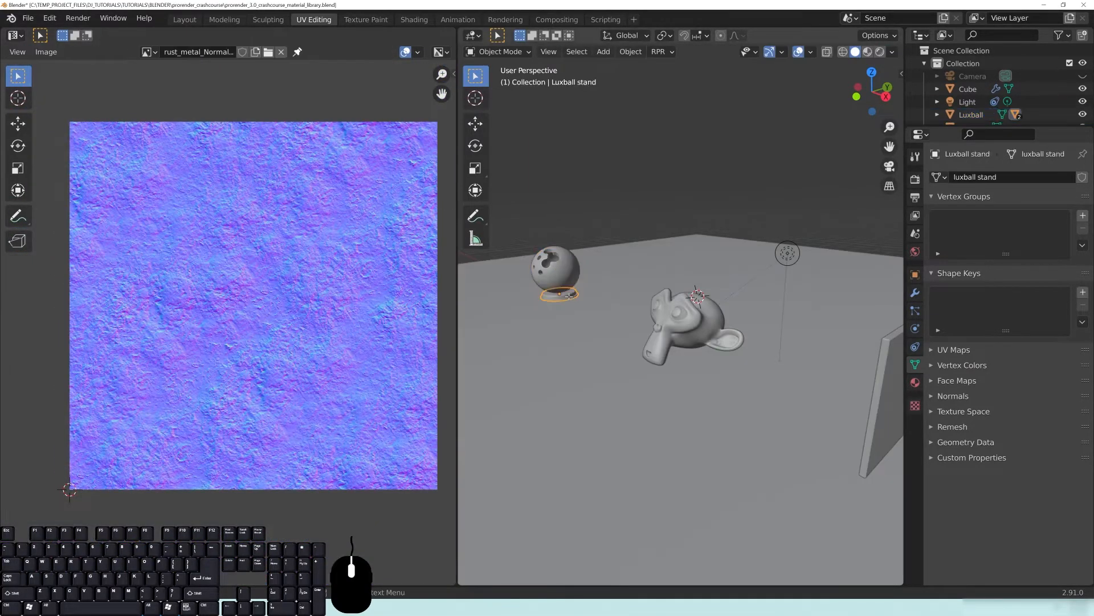
key("Tab")
middle_click_drag(206, 272, 168, 285)
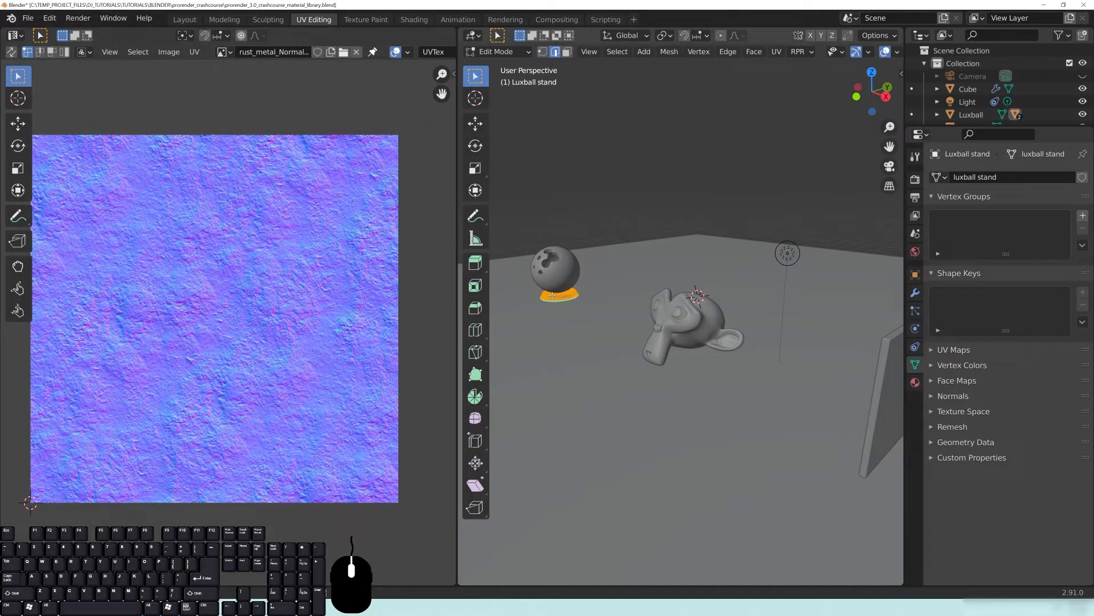
middle_click_drag(155, 198, 171, 195, "shift")
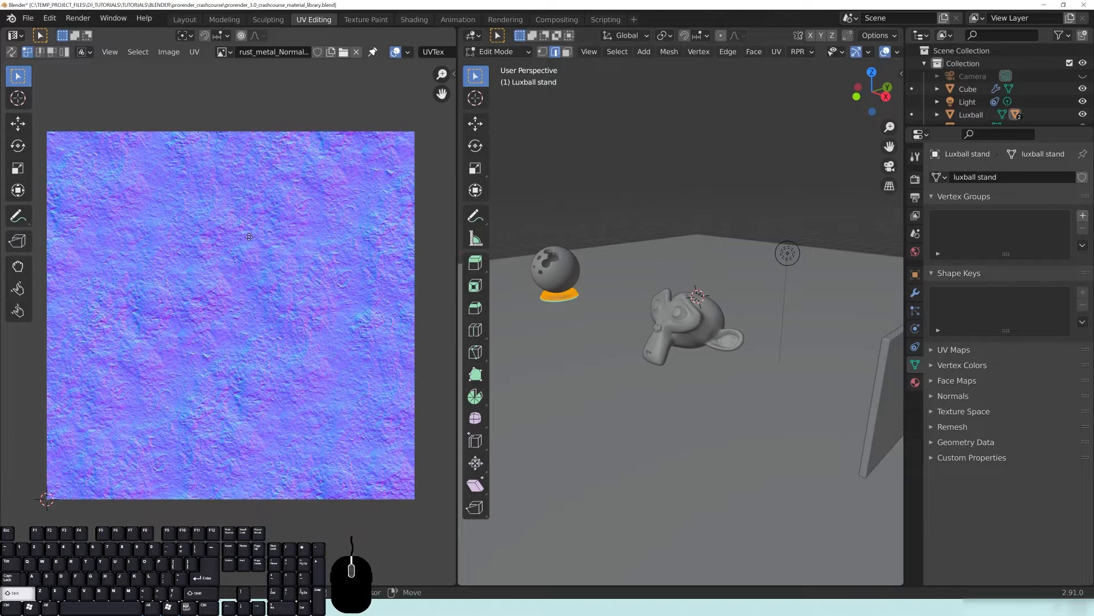
Step: Bring the upright Cube panel into Edit Mode, select all its UVs and examine the layout over the texture
middle_click_drag(664, 312, 714, 306)
left_click(710, 303)
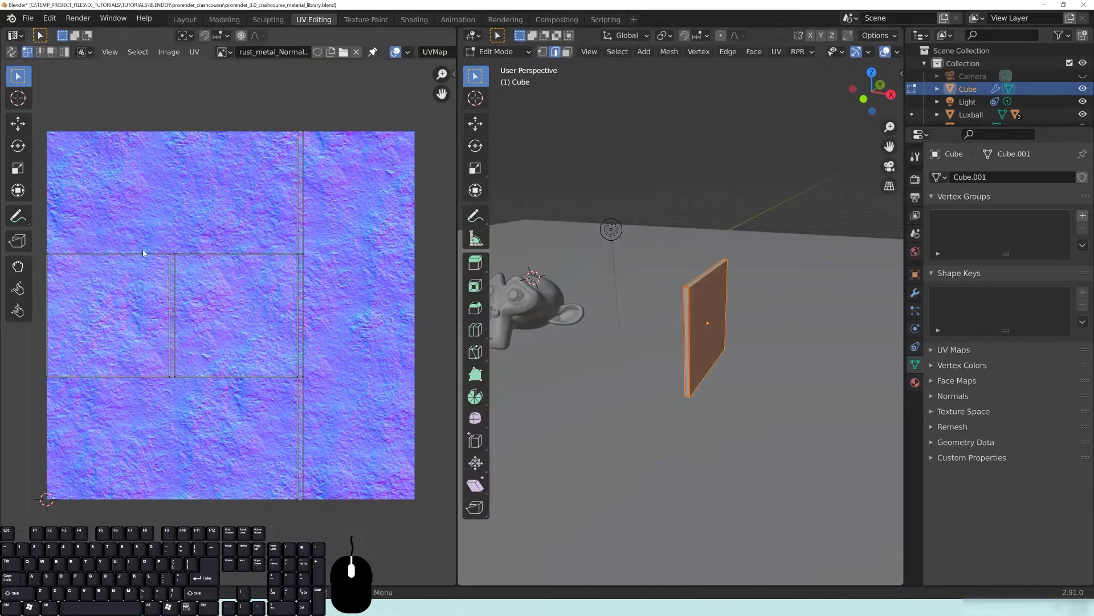
scroll(228, 296, "up", 2)
key("a")
scroll(354, 313, "down", 3)
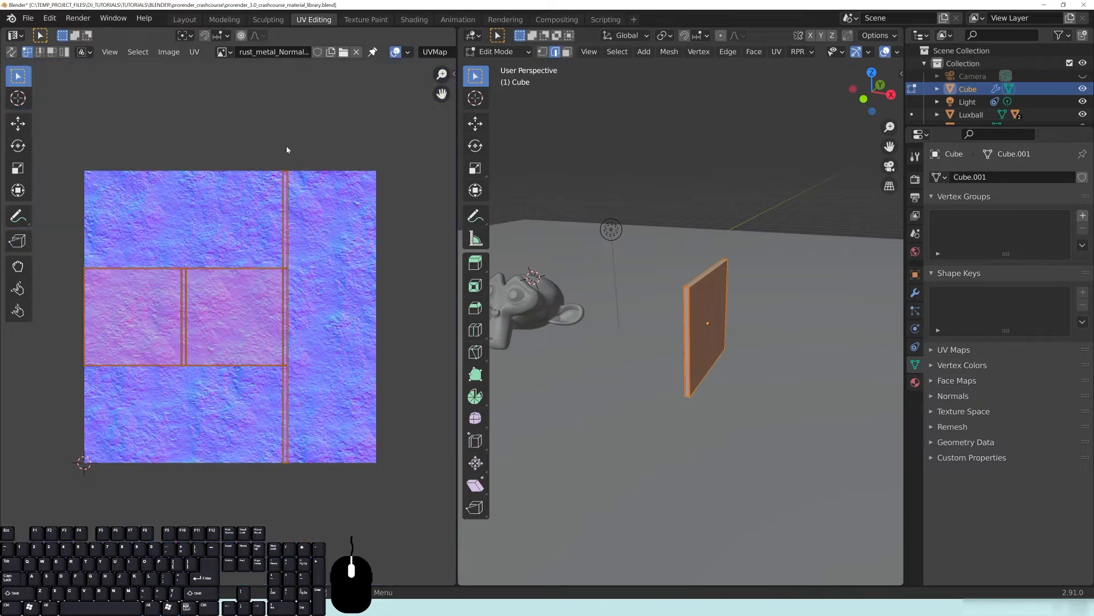
mouse_move(707, 303)
middle_mouse_down()
mouse_move(652, 293)
mouse_move(696, 293)
middle_mouse_up()
middle_click_drag(633, 279, 730, 320)
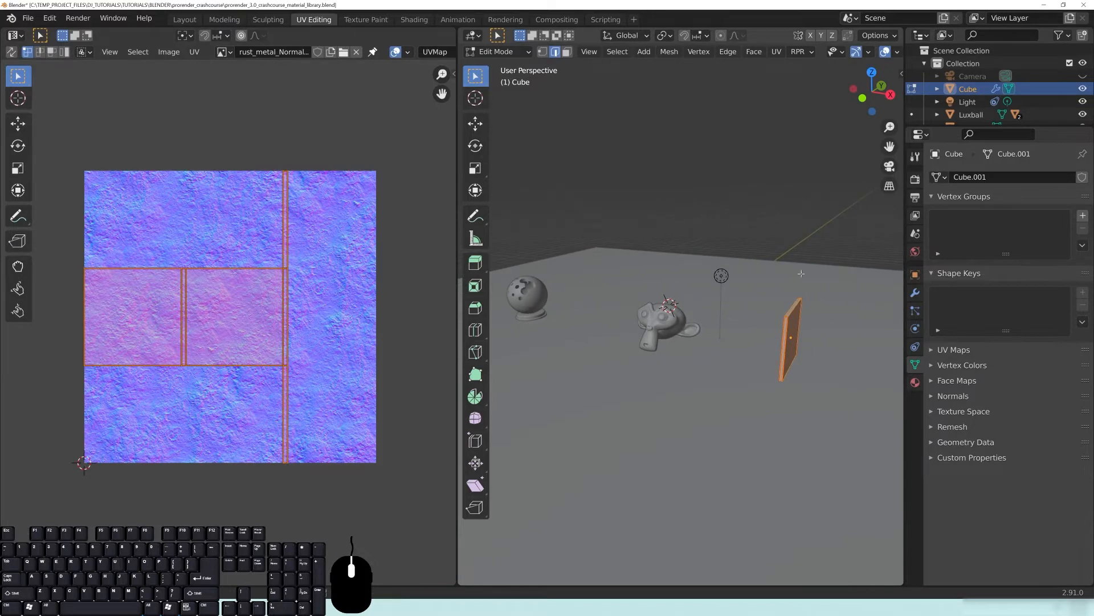
middle_click_drag(549, 326, 666, 331)
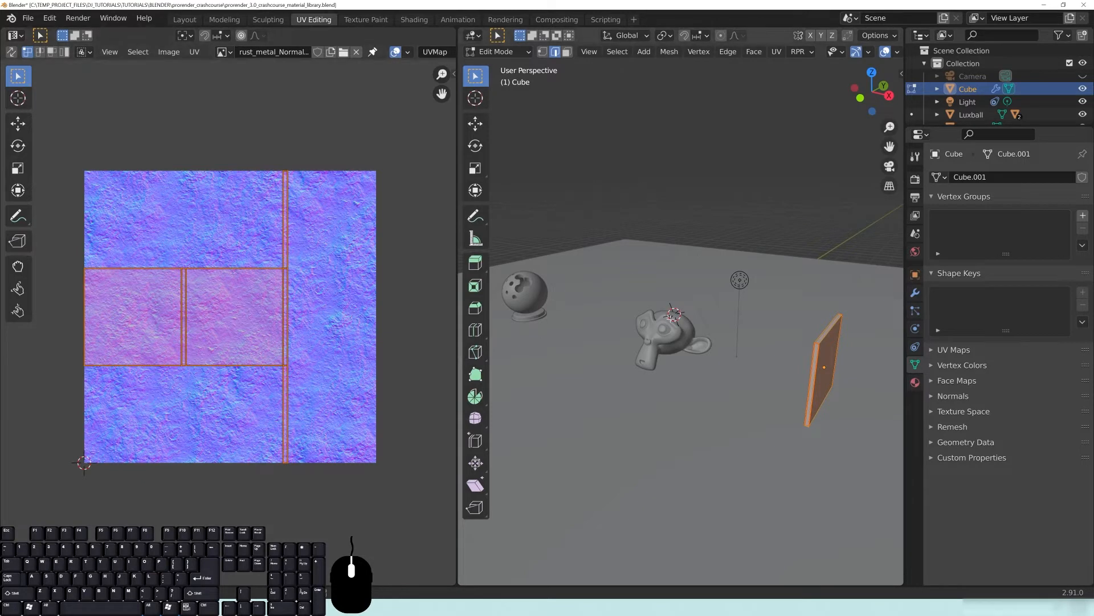
middle_click_drag(594, 277, 569, 291)
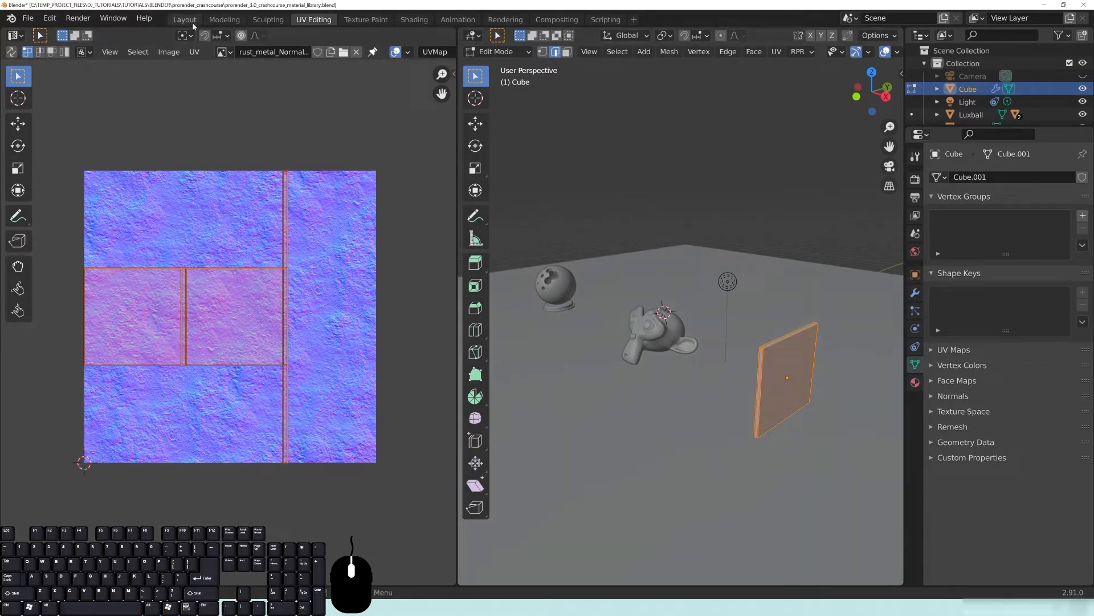
middle_click_drag(772, 351, 694, 346)
middle_click_drag(584, 288, 507, 350)
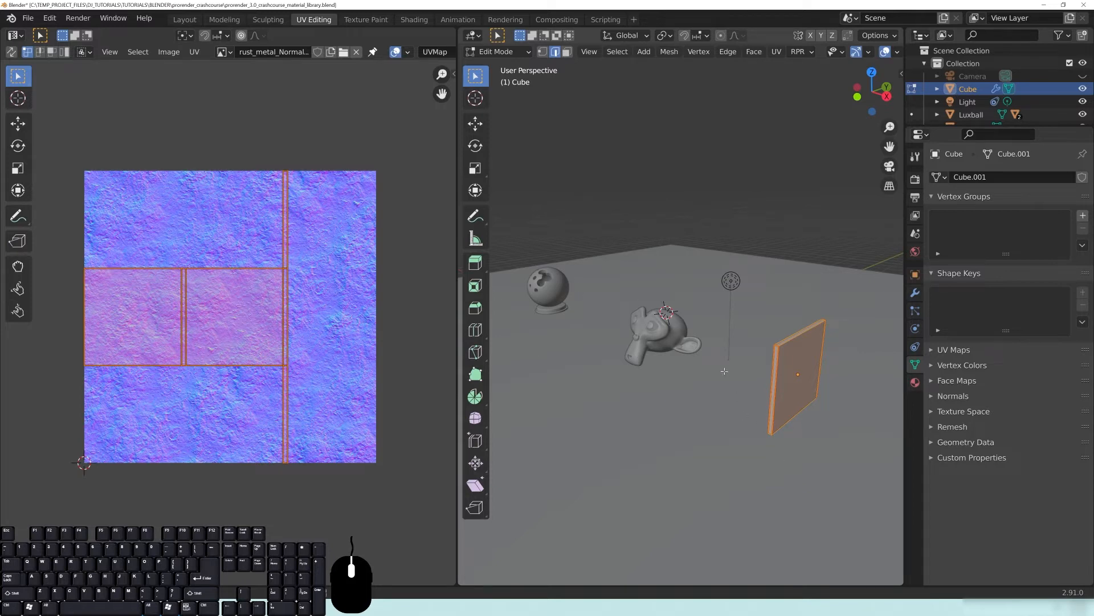
Step: Return the Cube panel to Object Mode and switch to the Layout workspace, with the panel, Suzanne and the Luxball in view
key("Tab")
left_click(185, 20)
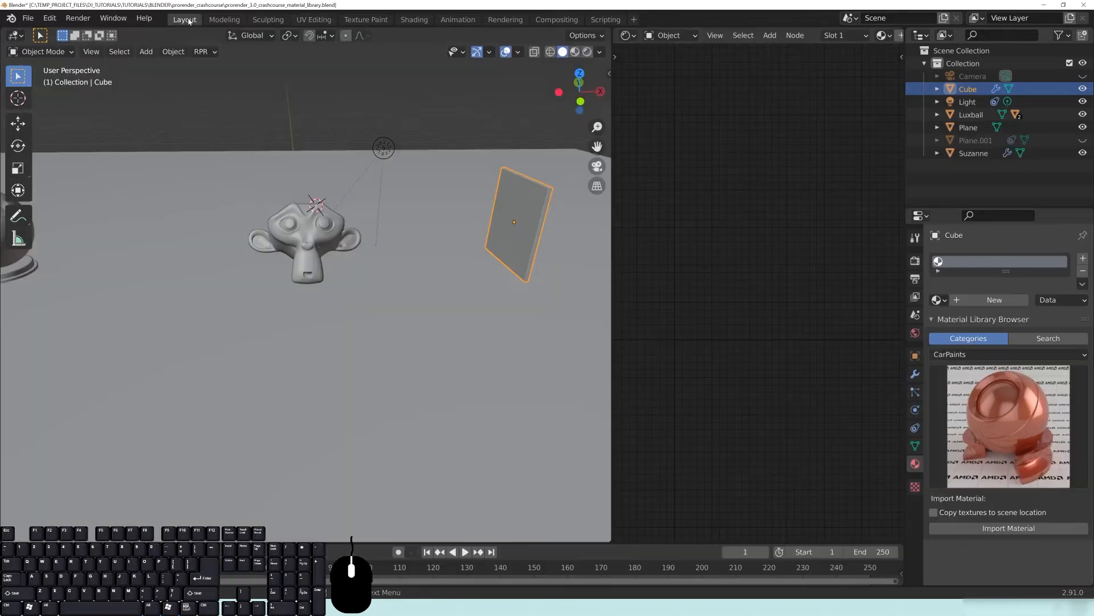
middle_click_drag(509, 111, 383, 127)
middle_click_drag(447, 268, 446, 277)
scroll(364, 321, "down", 1)
middle_click_drag(364, 321, 366, 314)
scroll(458, 310, "down", 1)
middle_click_drag(469, 313, 389, 299, "shift")
scroll(449, 312, "up", 2)
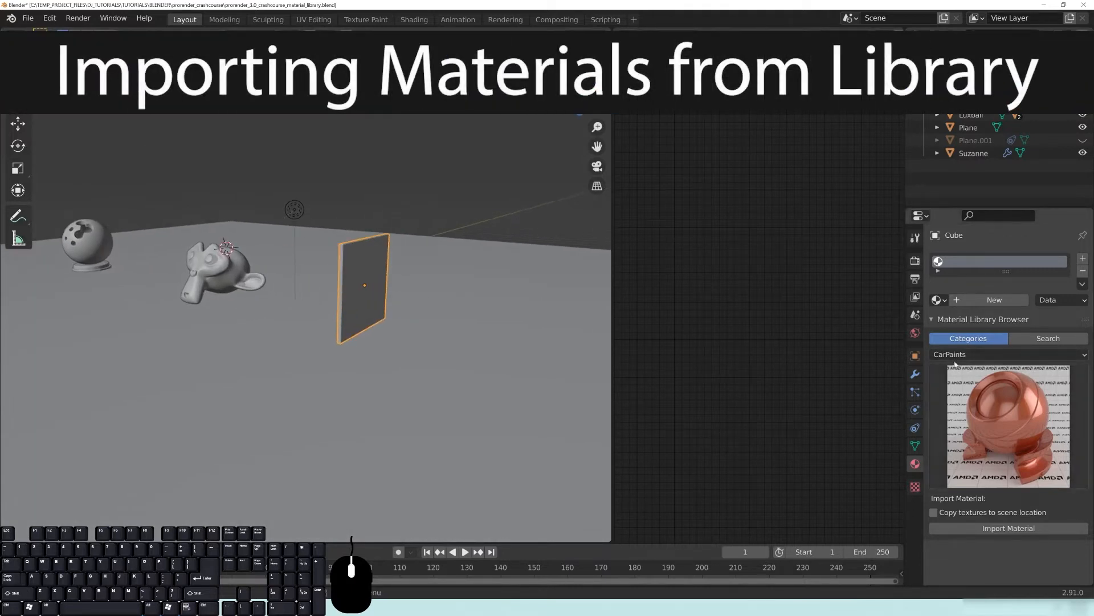
Step: Set the Material Library Browser category to Glass for the Cube panel
left_click(974, 355)
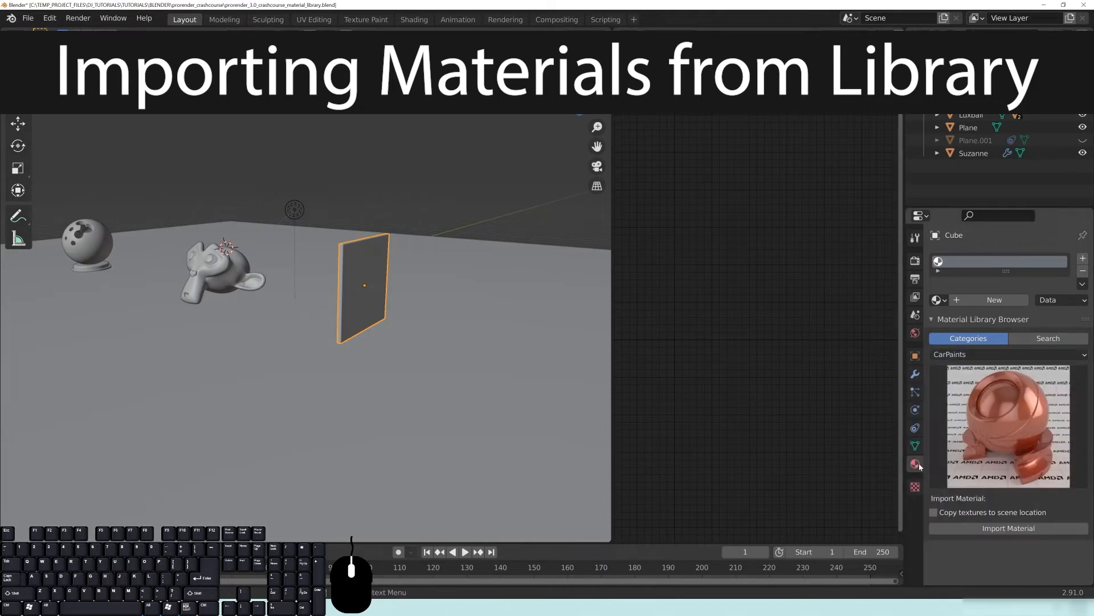
left_click(974, 355)
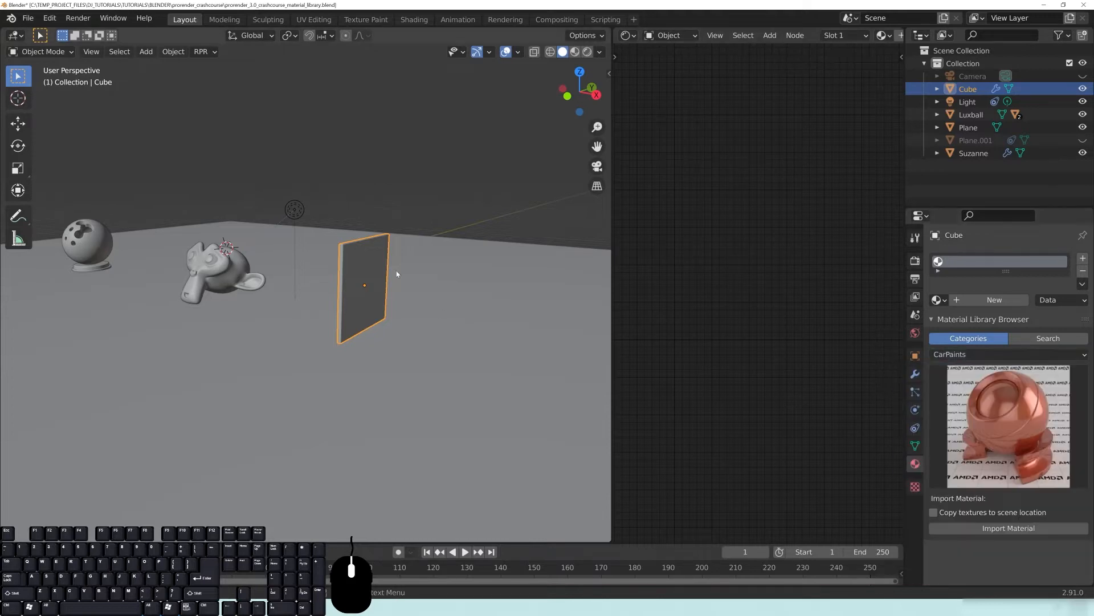
left_click(993, 397)
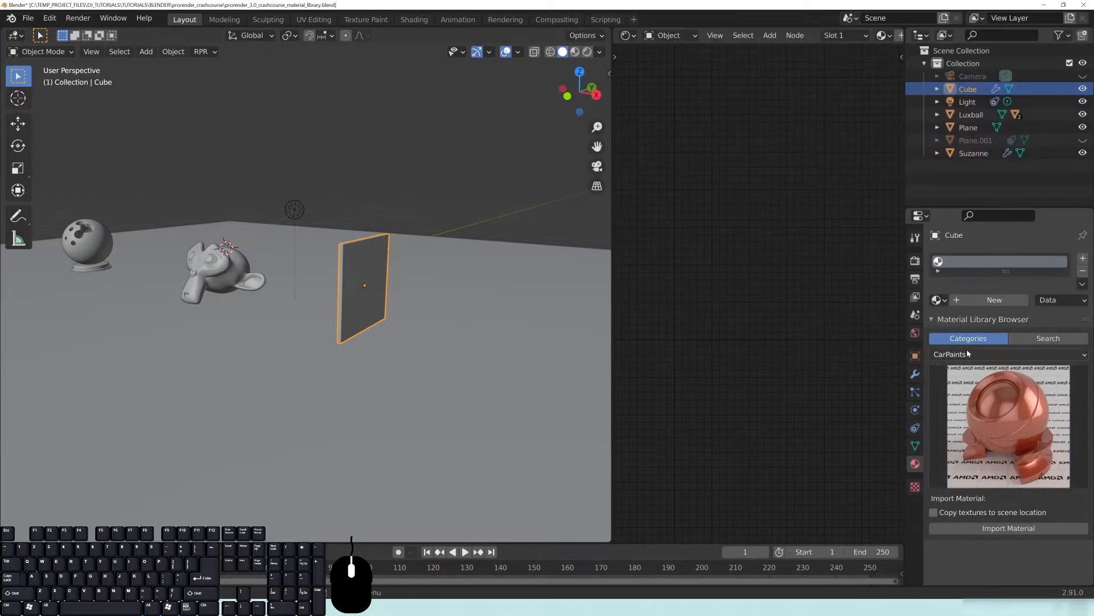
left_click(967, 353)
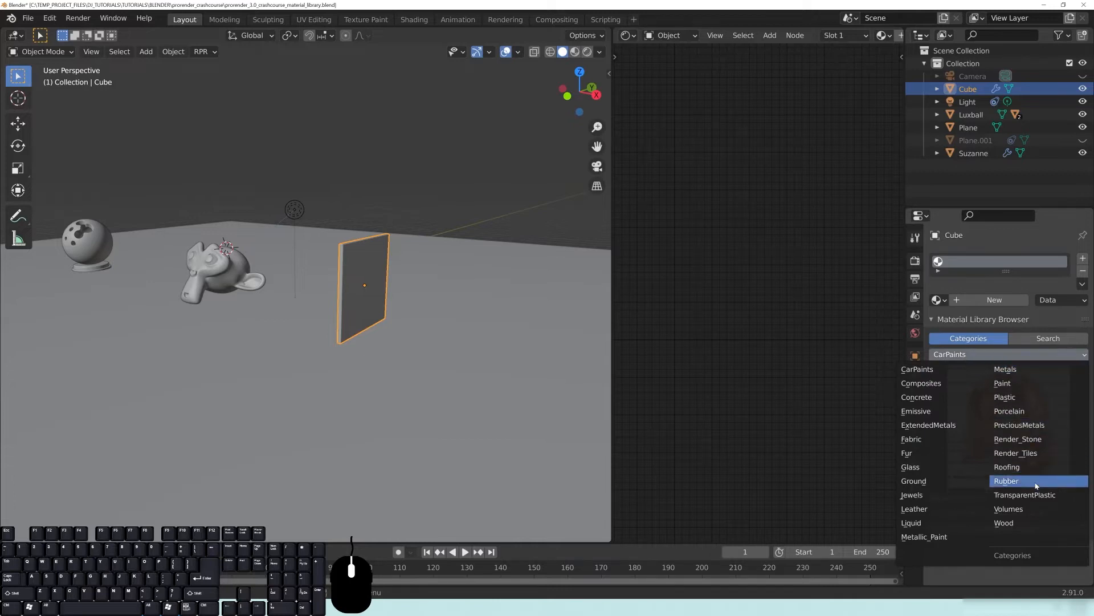
left_click(912, 469)
left_click(1029, 438)
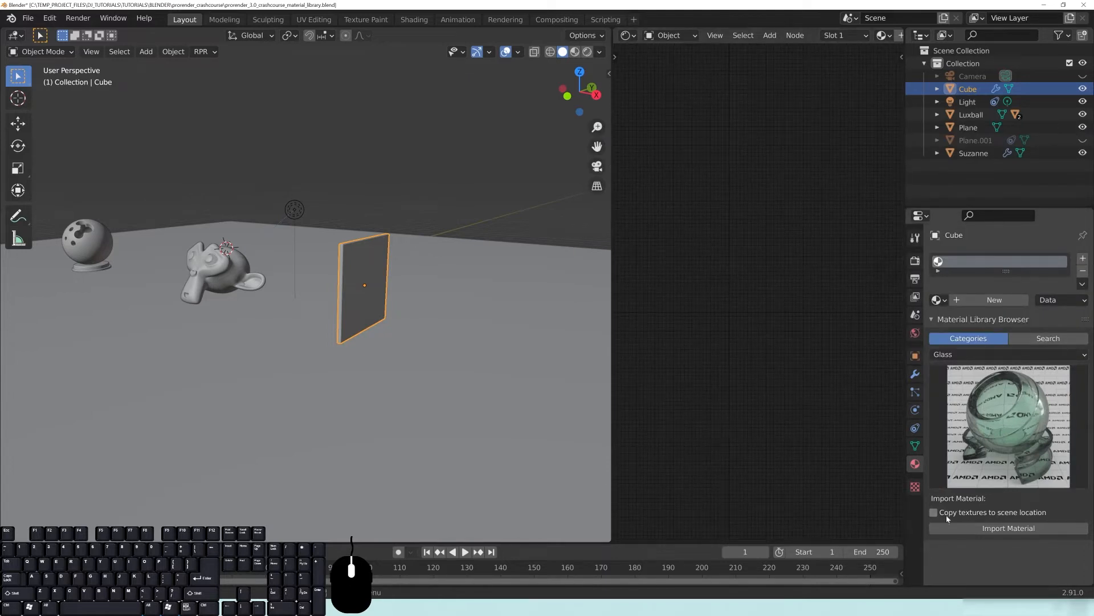
Step: Widen the shader editor, import the Glass Antique library material onto the Cube panel and frame its nodes
left_click_drag(612, 299, 515, 299)
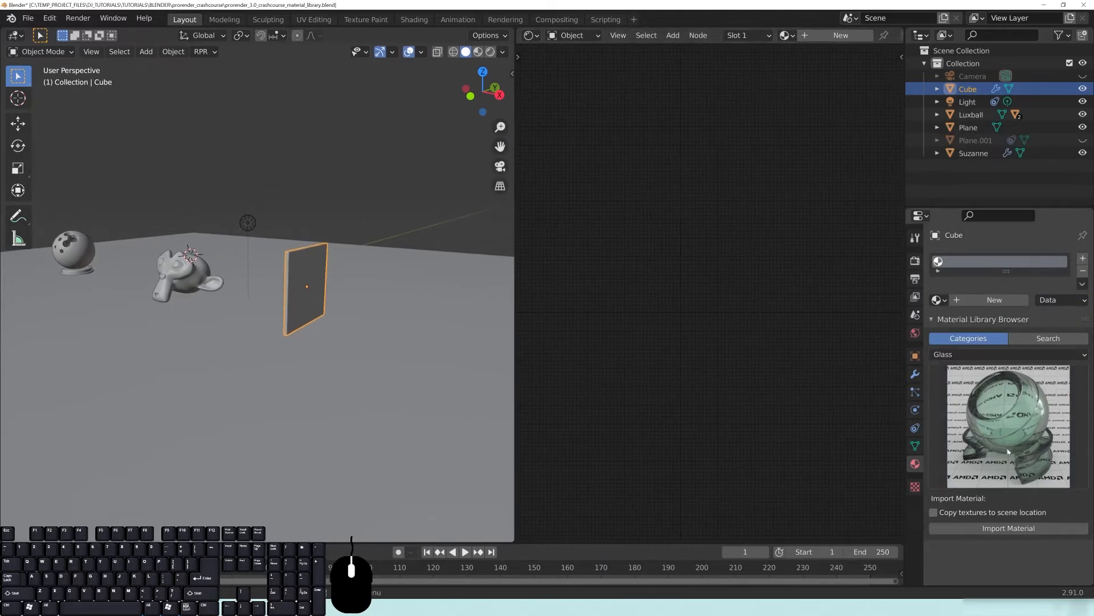
left_click(980, 399)
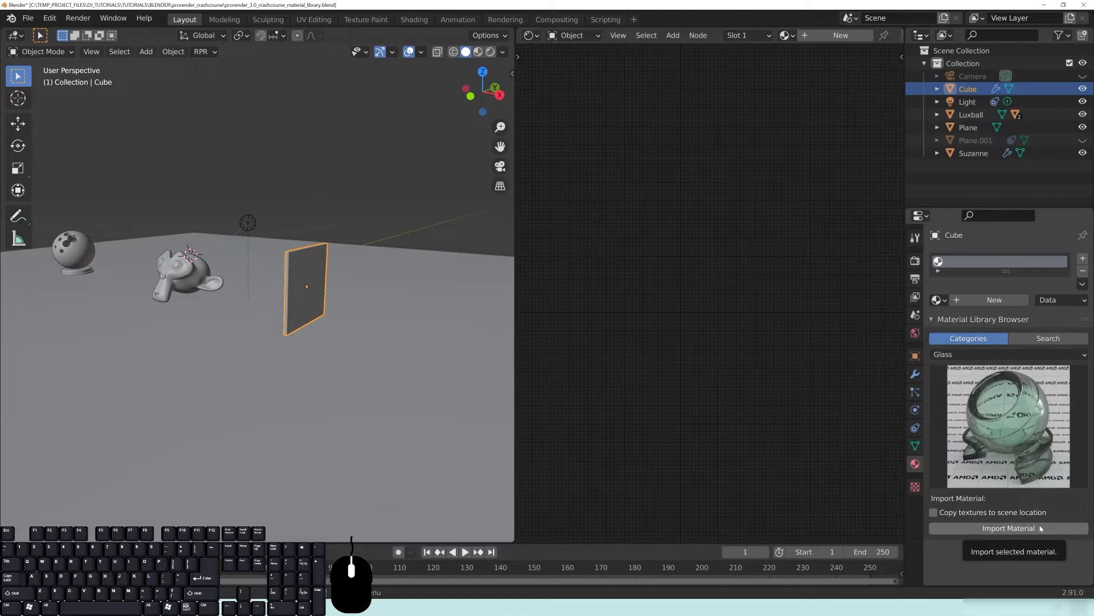
left_click(999, 532)
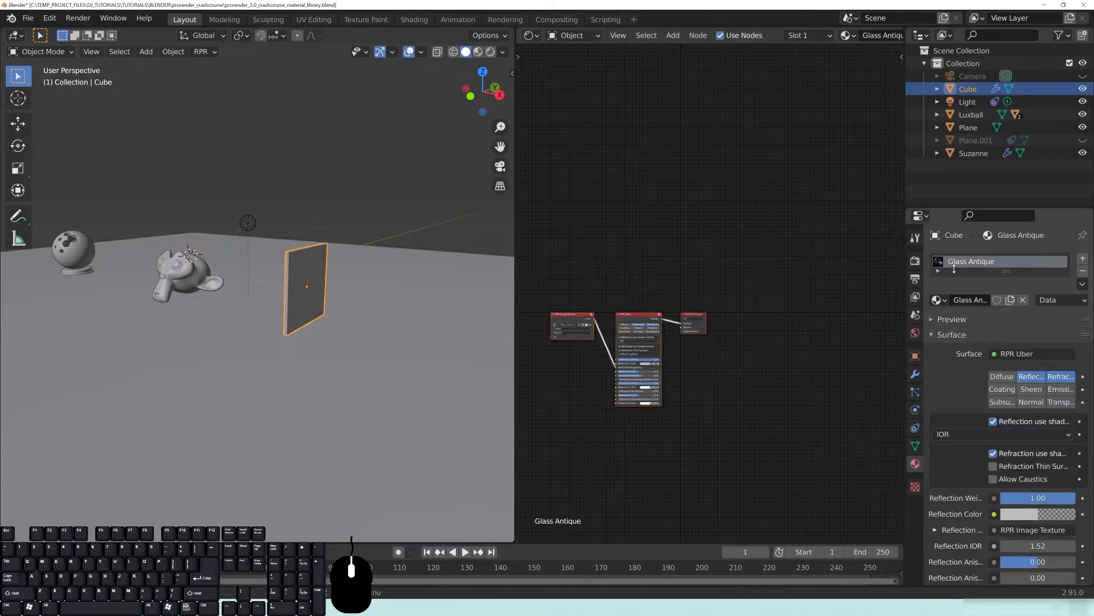
scroll(689, 259, "up", 3)
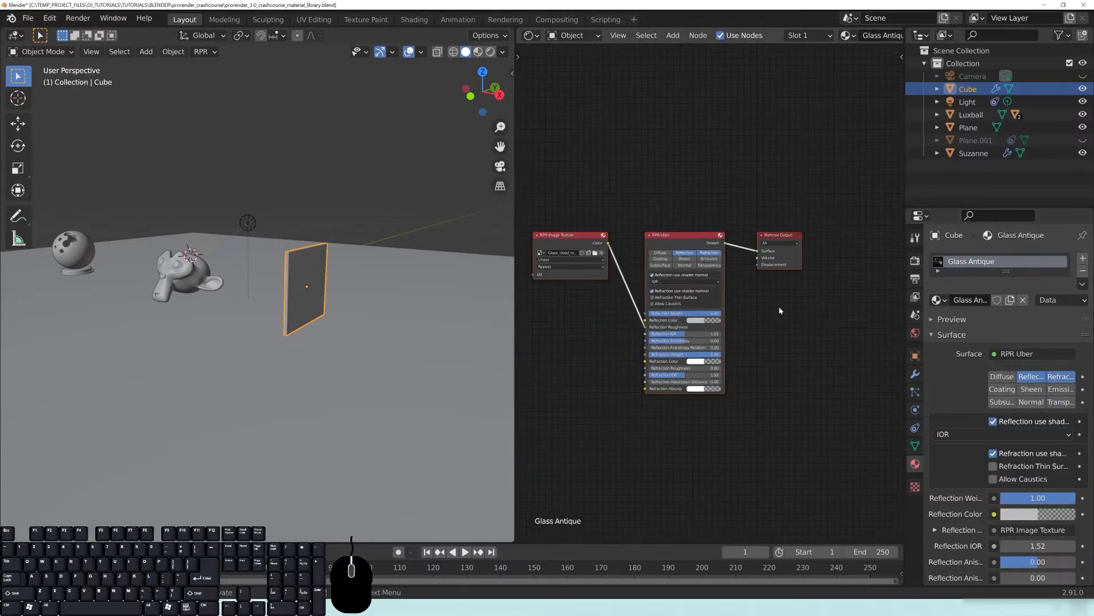
middle_click_drag(635, 335, 676, 371)
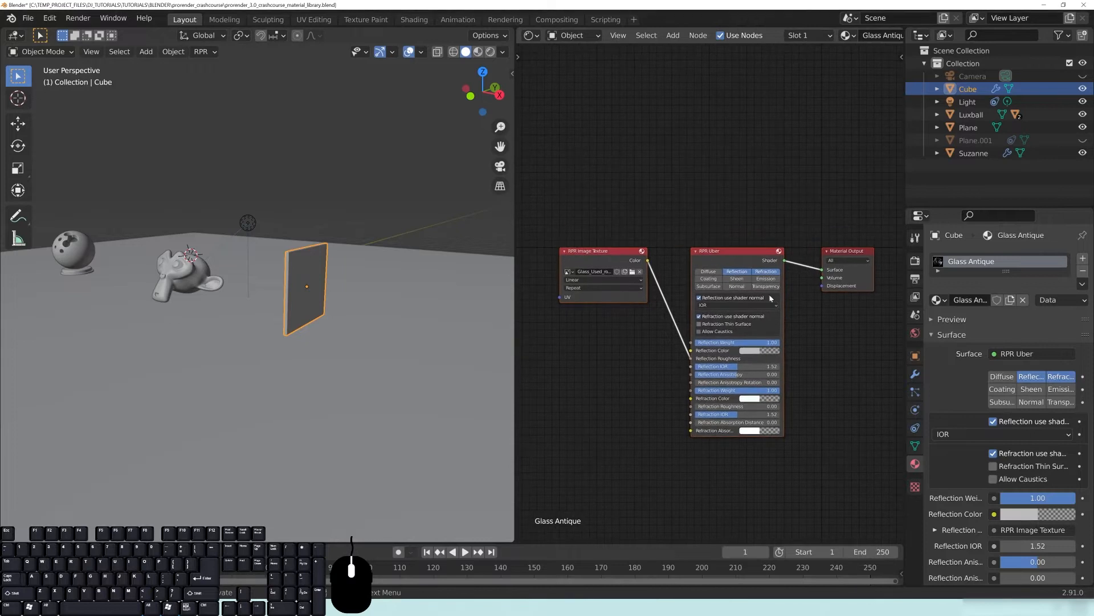
Step: Spread the Glass Antique nodes apart and widen the RPR Image Texture node until its full image file name fits
middle_click_drag(814, 343, 760, 300)
left_click_drag(692, 259, 695, 184)
middle_click_drag(644, 281, 761, 302)
left_click_drag(658, 284, 656, 237)
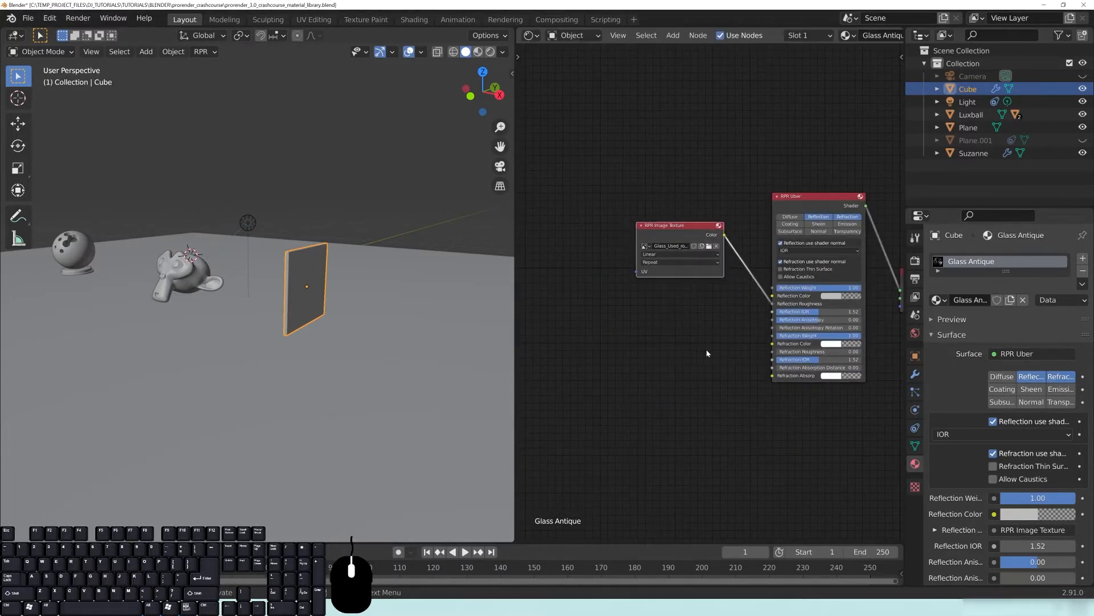
scroll(709, 367, "up", 2)
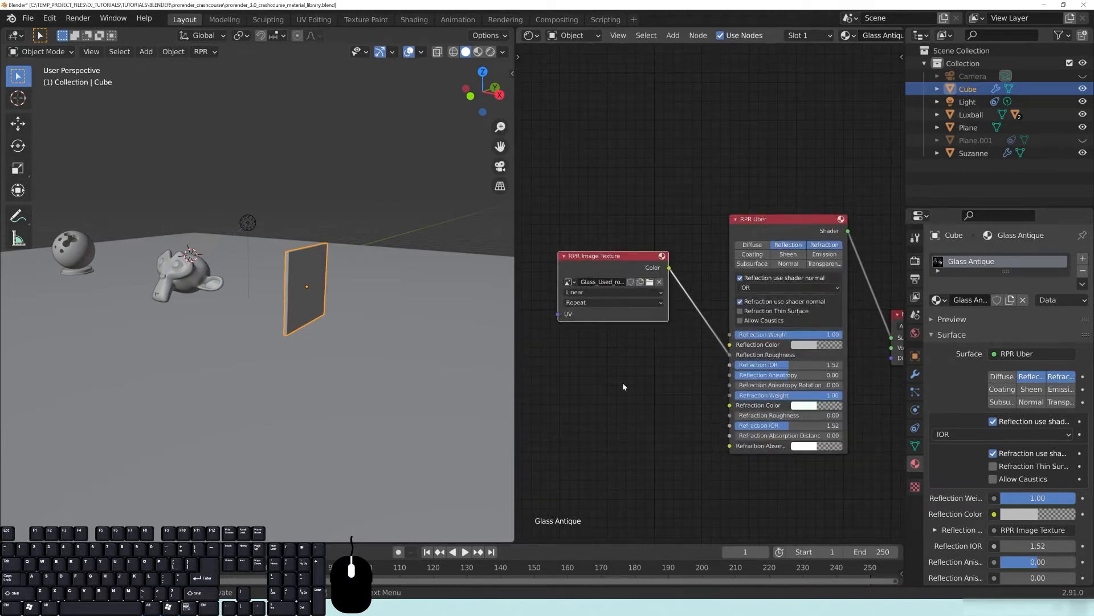
middle_click_drag(669, 366, 702, 376)
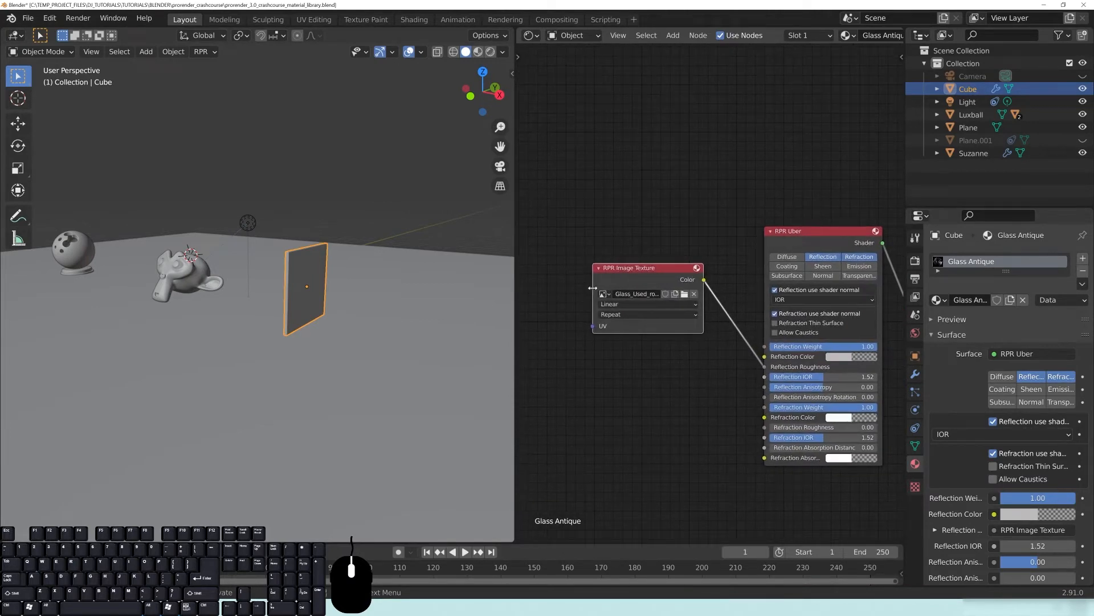
left_click_drag(591, 289, 557, 289)
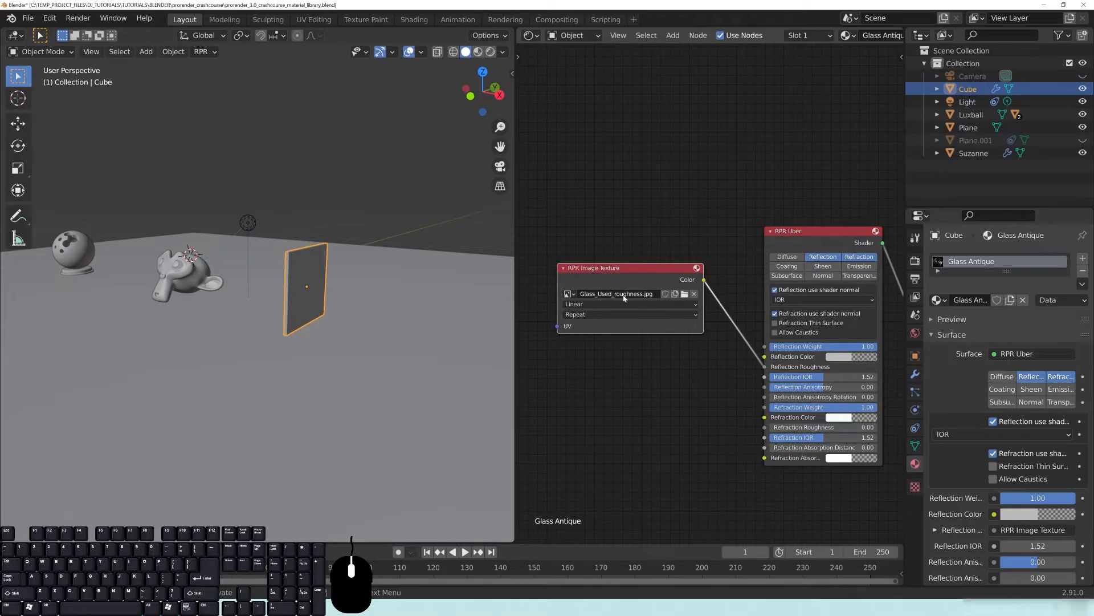
Step: Open the image browser for the RPR Image Texture node, display the Maps folder as thumbnails and examine the library textures
left_click(684, 293)
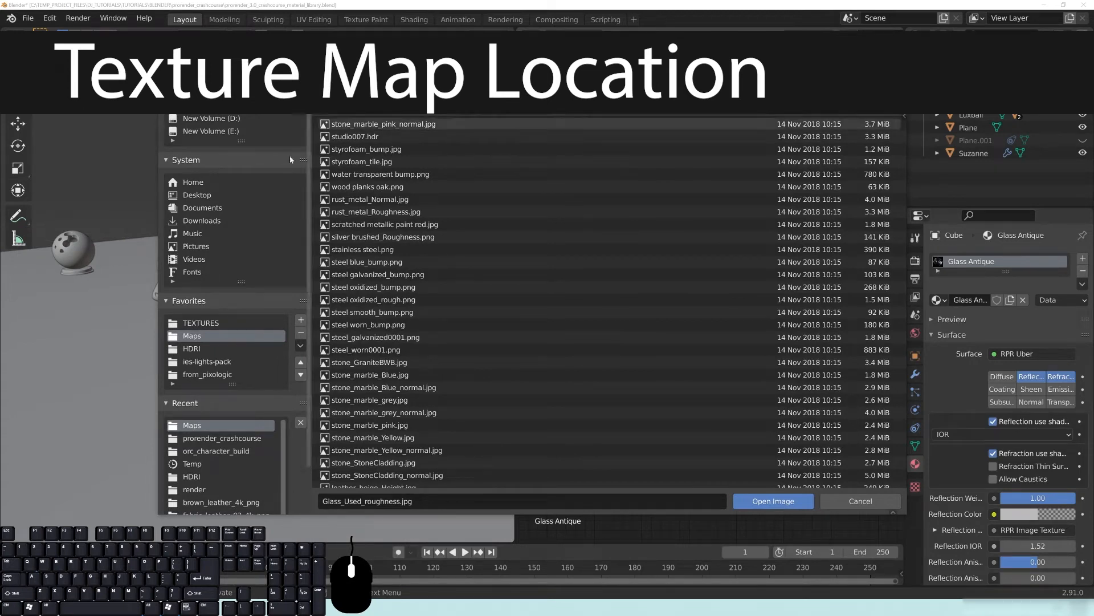
left_click(819, 89)
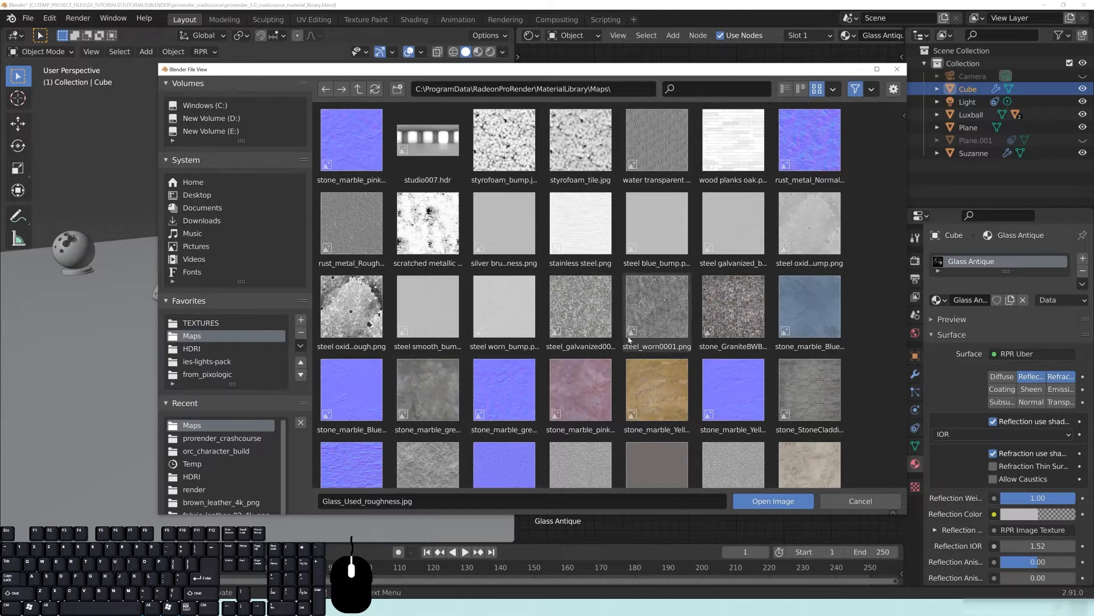
scroll(624, 338, "down", 2)
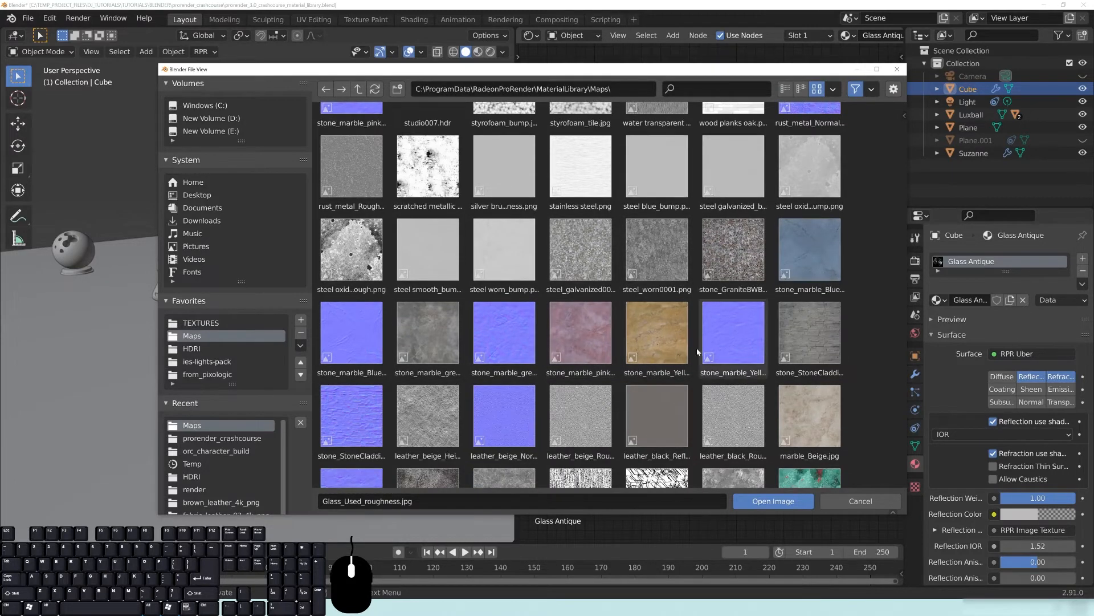
scroll(698, 351, "down", 6)
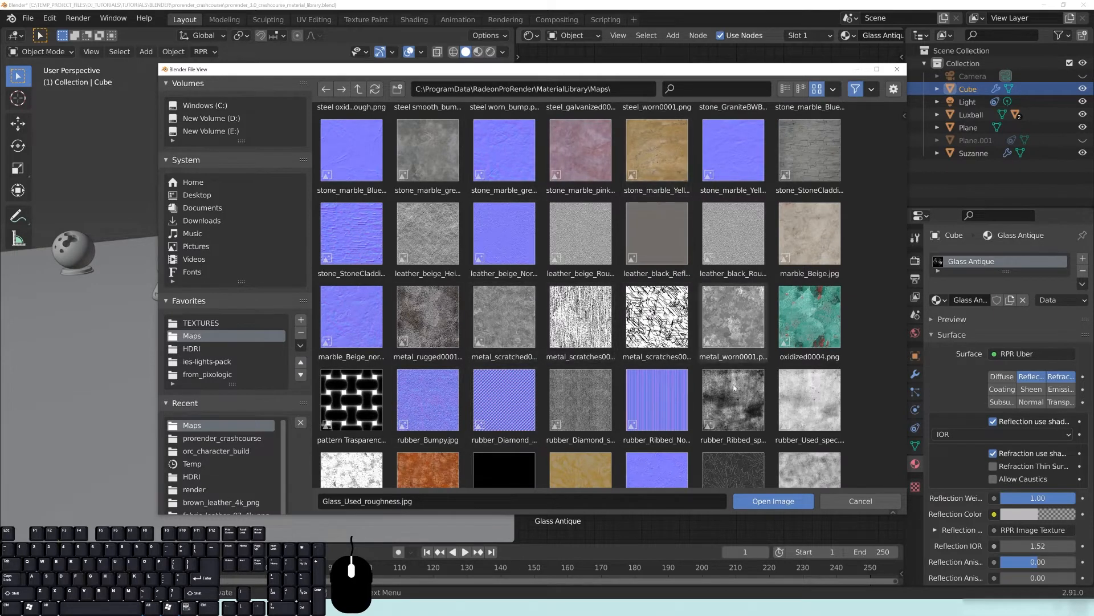
scroll(733, 345, "down", 2)
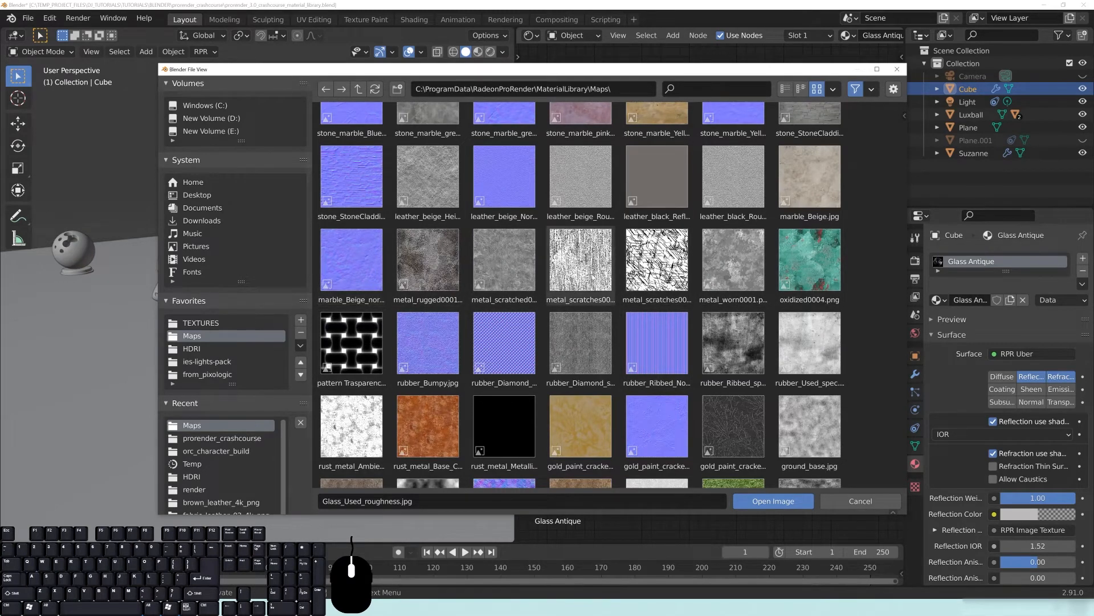
scroll(876, 299, "down", 2)
left_click_drag(905, 174, 928, 214)
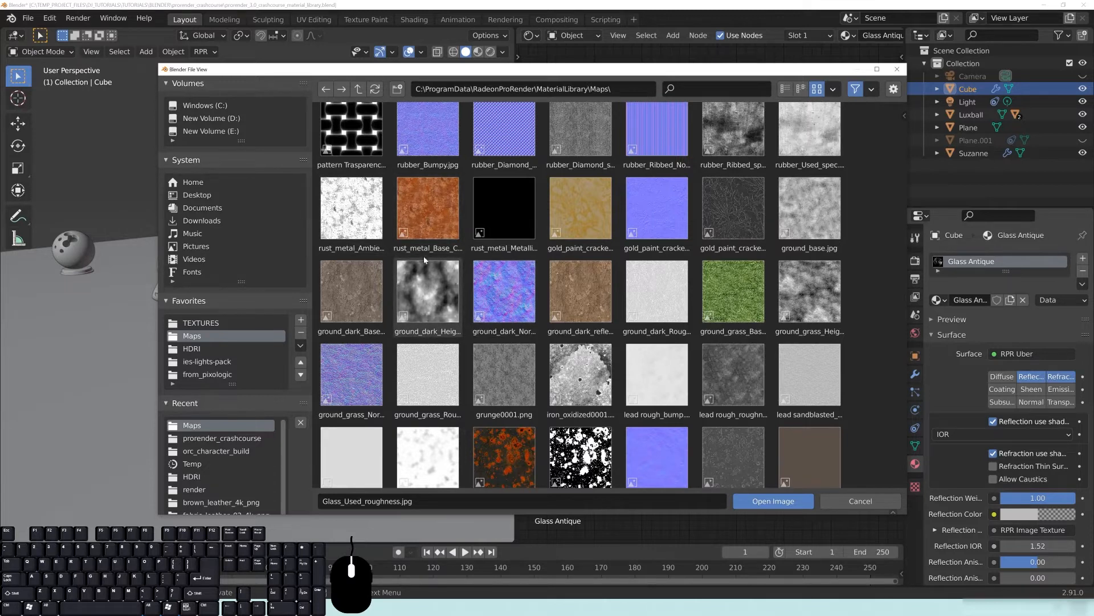
left_click_drag(903, 213, 903, 336)
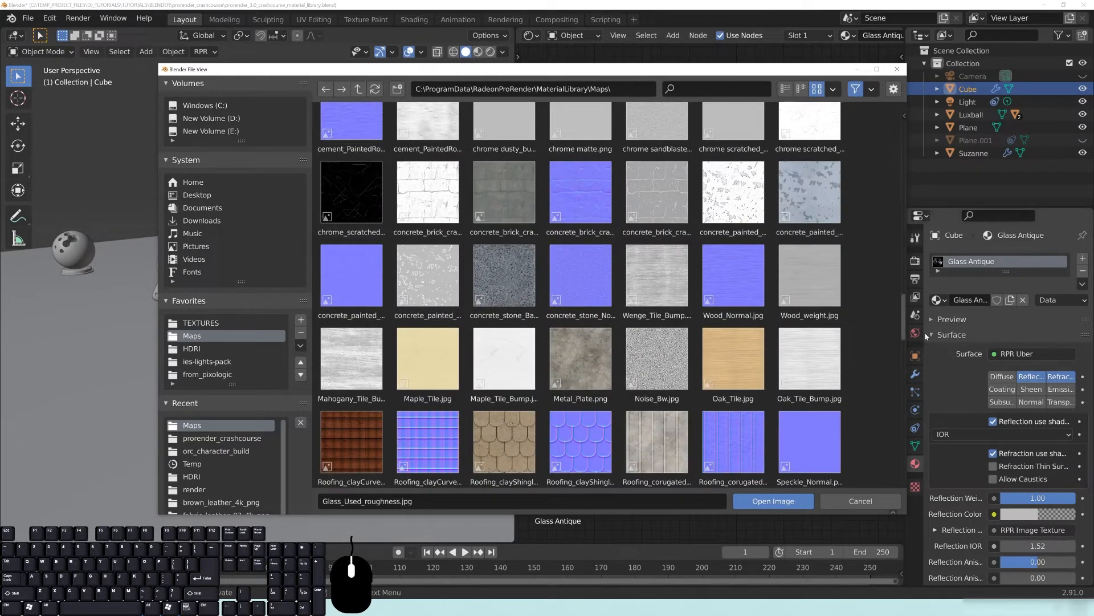
left_click_drag(903, 324, 903, 342)
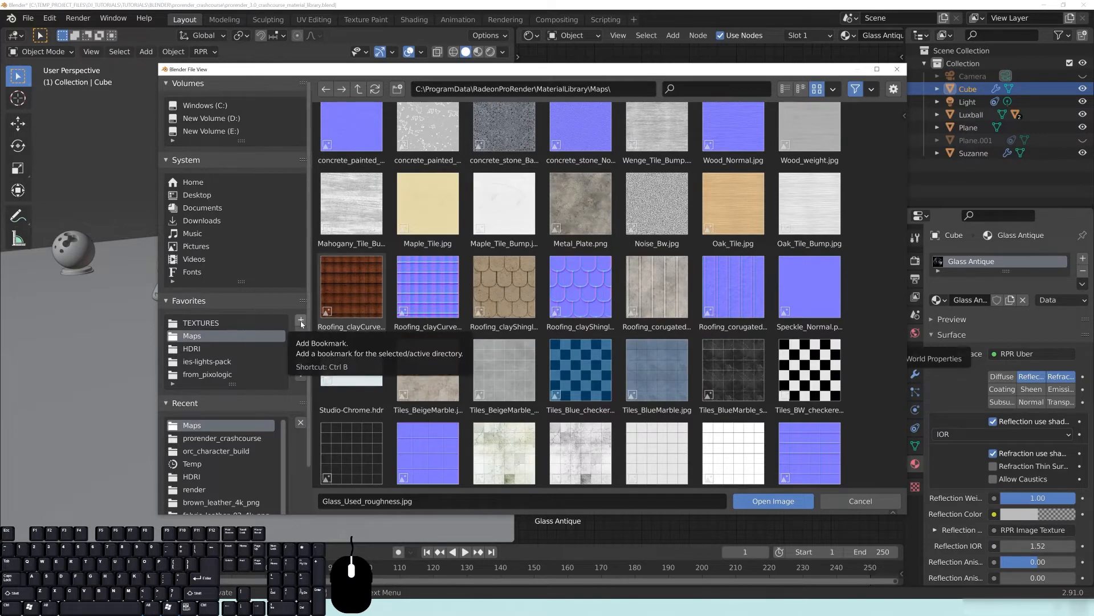
Step: Bookmark the Maps folder, look through more of its texture thumbnails and close the file browser with Glass_Used_roughness.jpg kept
left_click(302, 323)
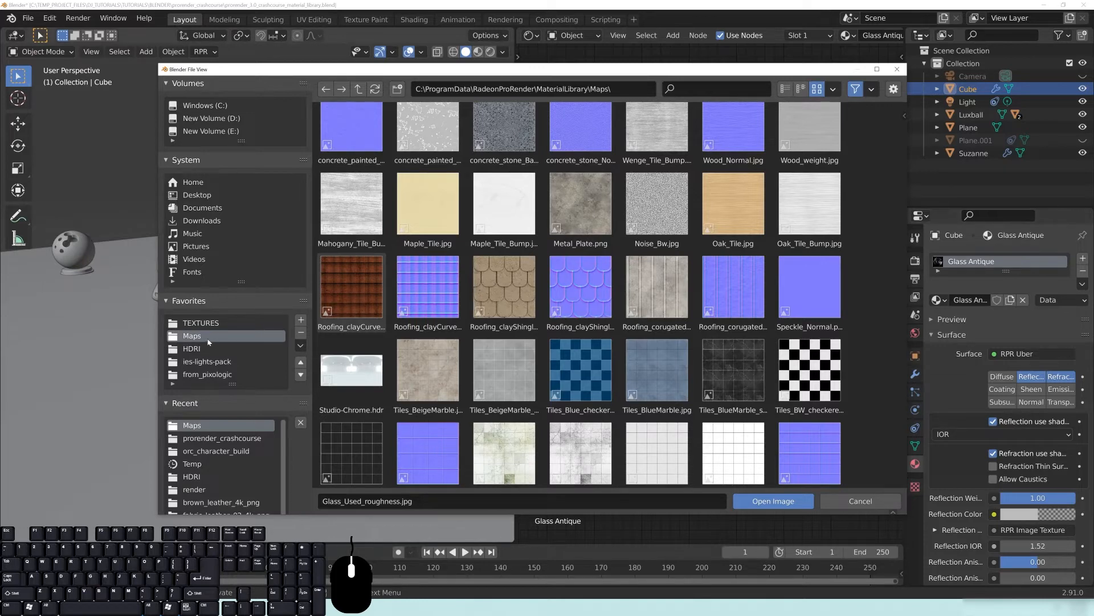
scroll(767, 341, "up", 2)
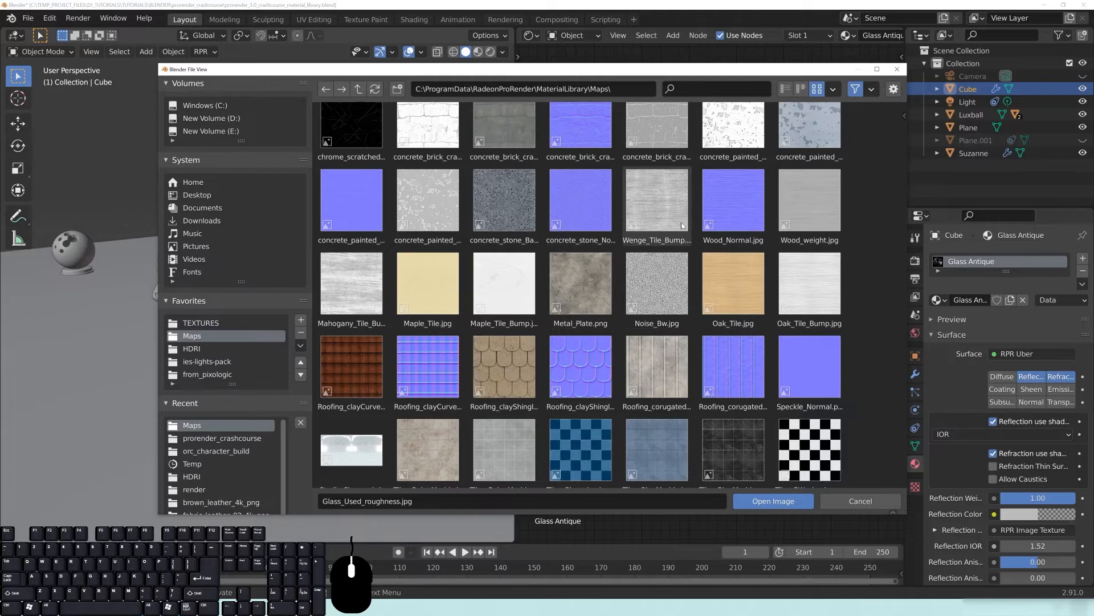
scroll(610, 218, "up", 2)
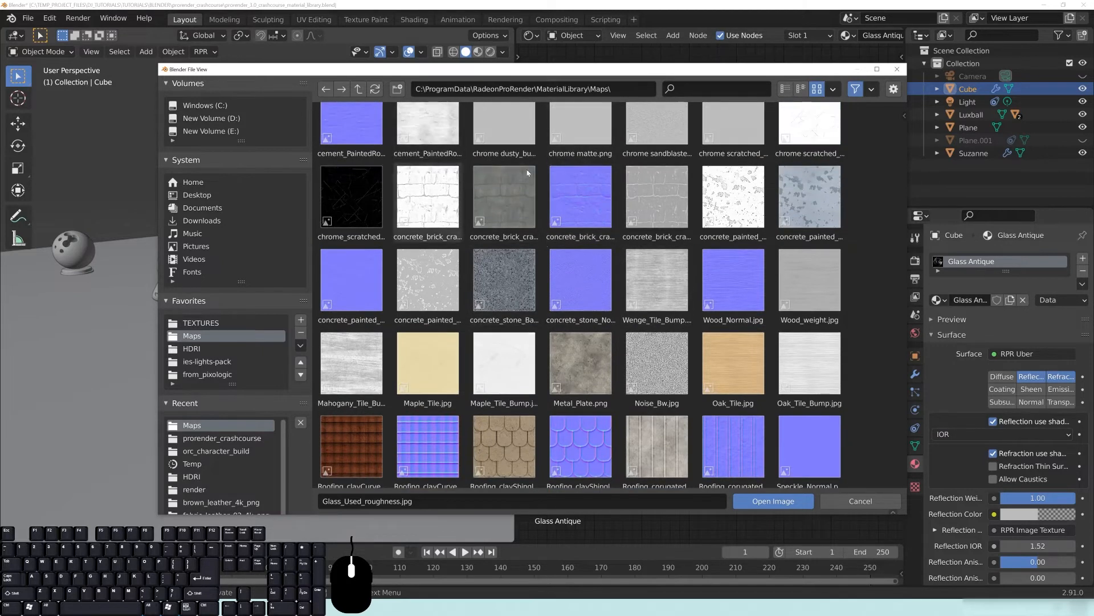
scroll(436, 252, "up", 2)
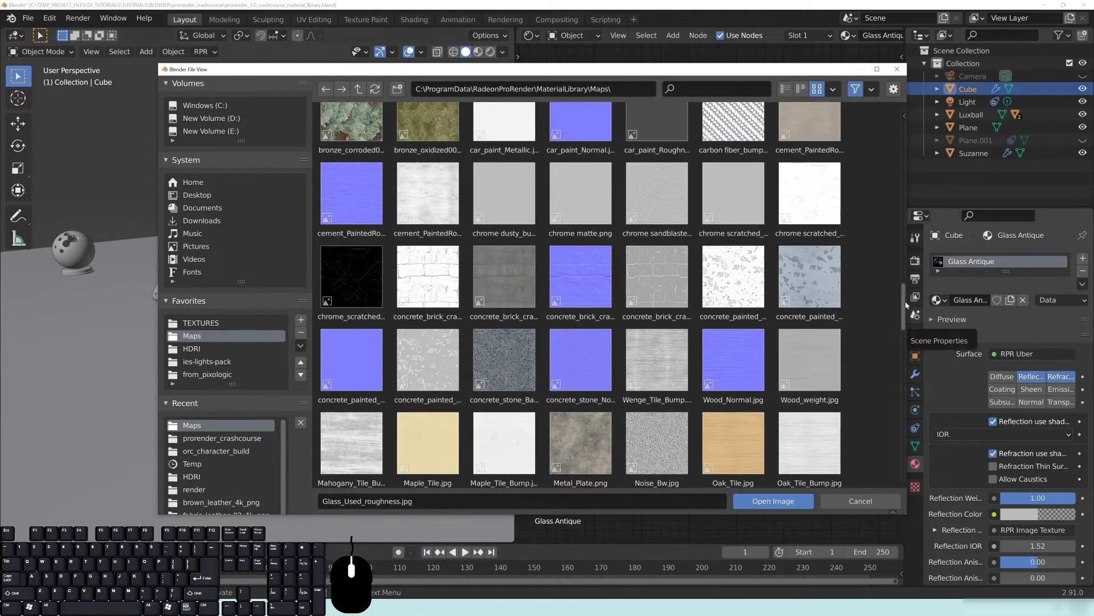
left_click_drag(906, 305, 906, 437)
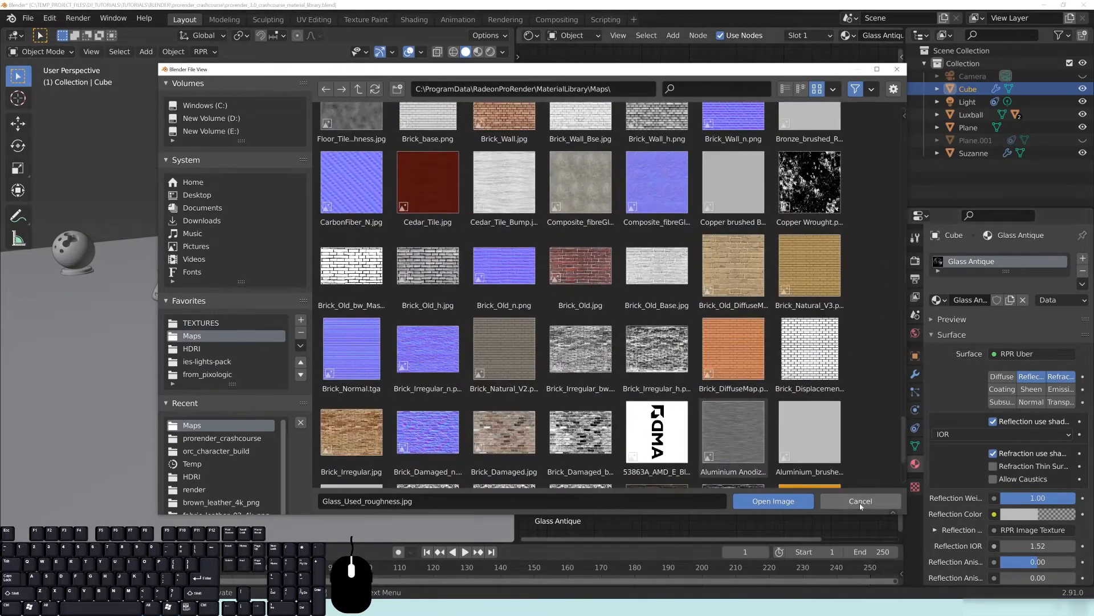
left_click(773, 501)
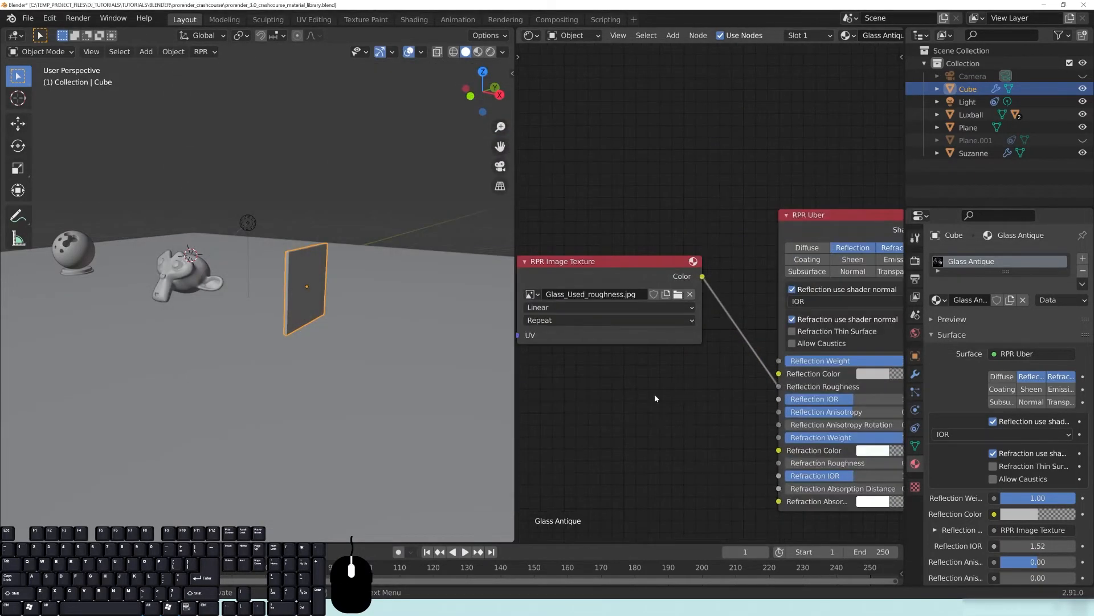
Step: Disconnect the RPR Image Texture node from the RPR Uber node's Reflection Roughness input and place it below and beside the shader
scroll(711, 374, "down", 3)
left_click_drag(711, 282, 599, 353)
scroll(791, 342, "up", 2)
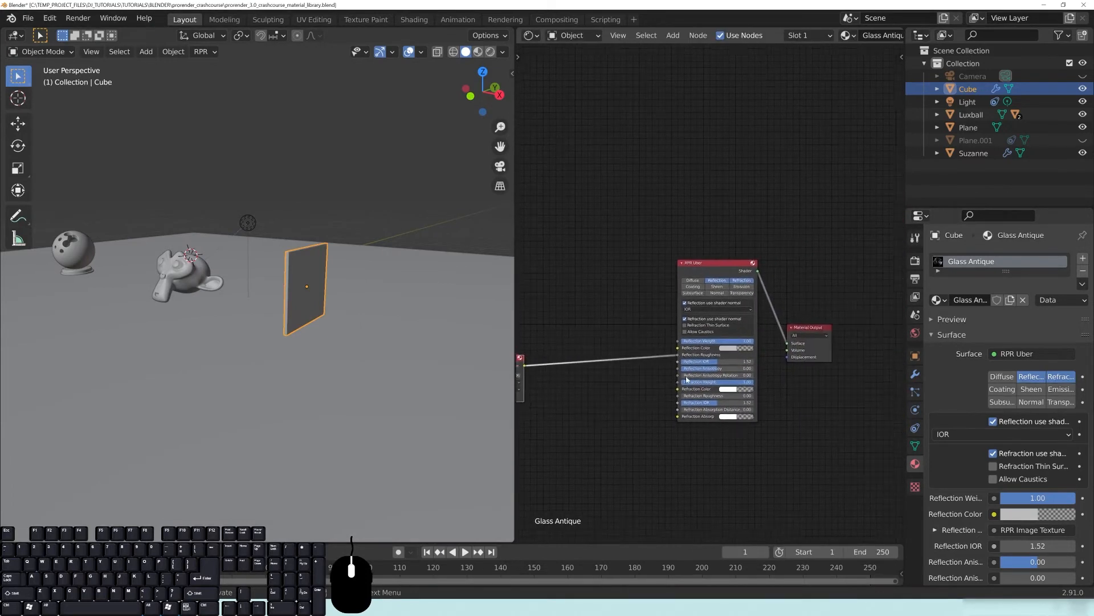
middle_click_drag(602, 422, 701, 365)
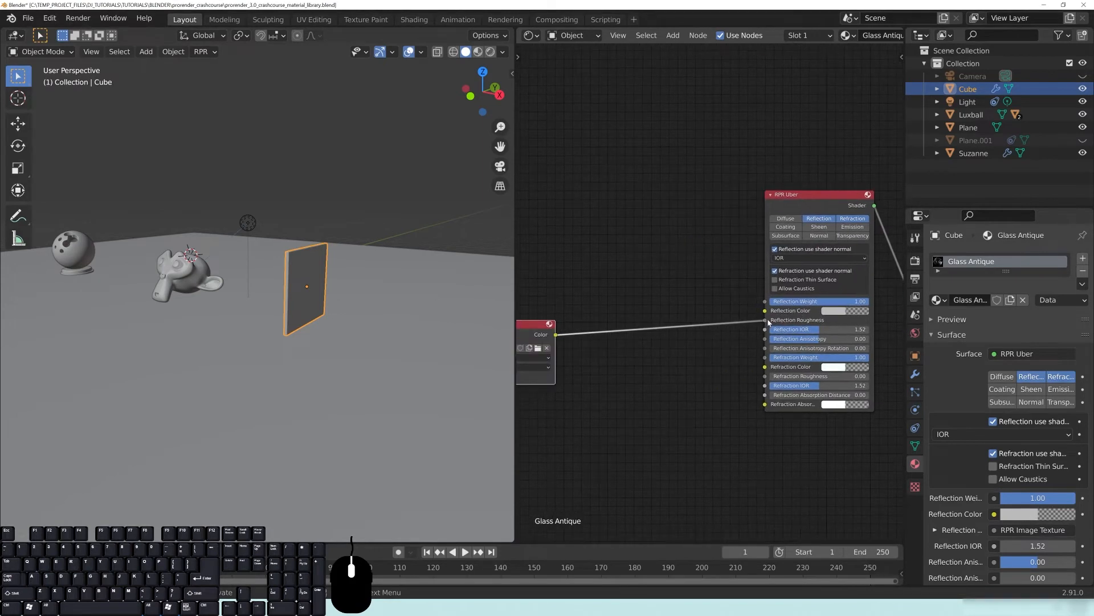
left_click_drag(764, 323, 675, 383)
left_click_drag(587, 320, 677, 387)
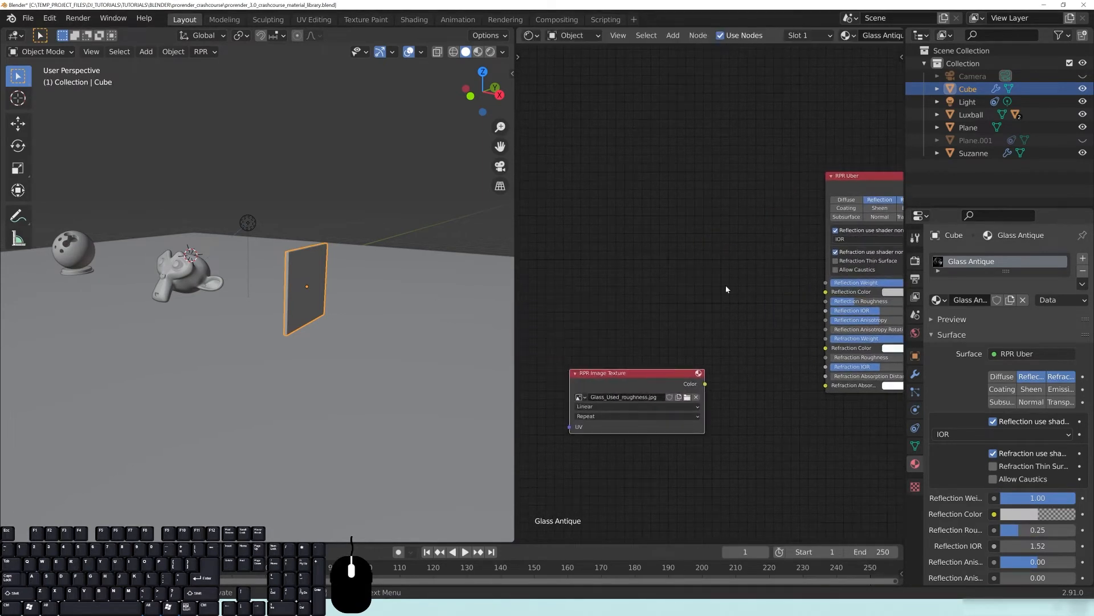
Step: Add a Texture Coordinate, Mapping and Image Texture setup with Node Wrangler and spread its nodes out above the RPR Image Texture node
middle_click_drag(711, 313, 670, 342)
left_click(847, 207)
key("ctrl+t")
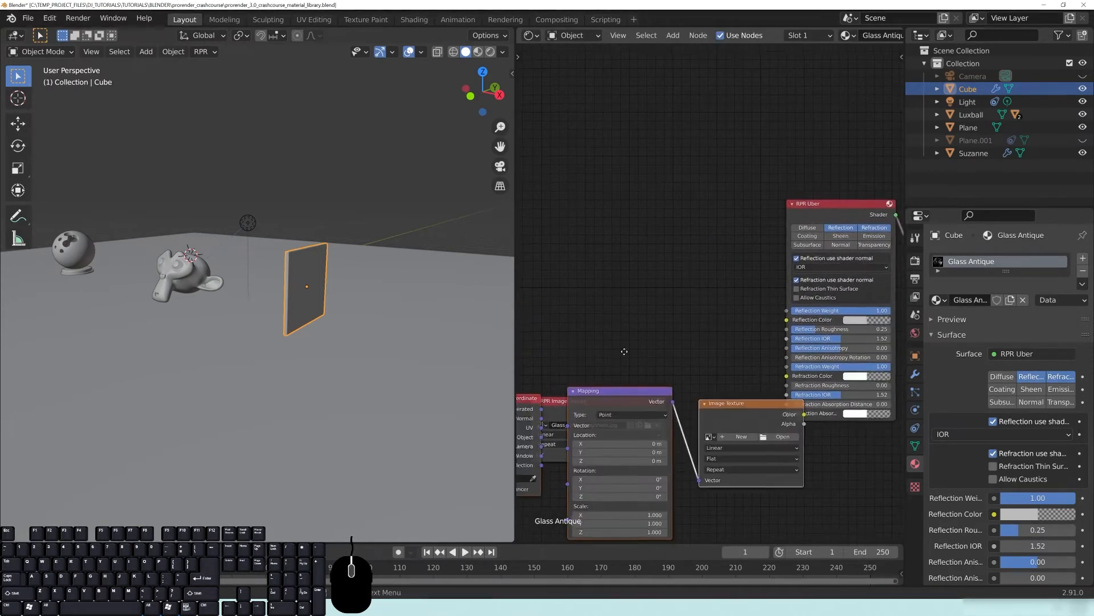
middle_click_drag(613, 361, 669, 311)
left_click_drag(561, 371, 547, 110)
left_click_drag(672, 341, 661, 80)
left_click_drag(787, 365, 763, 109)
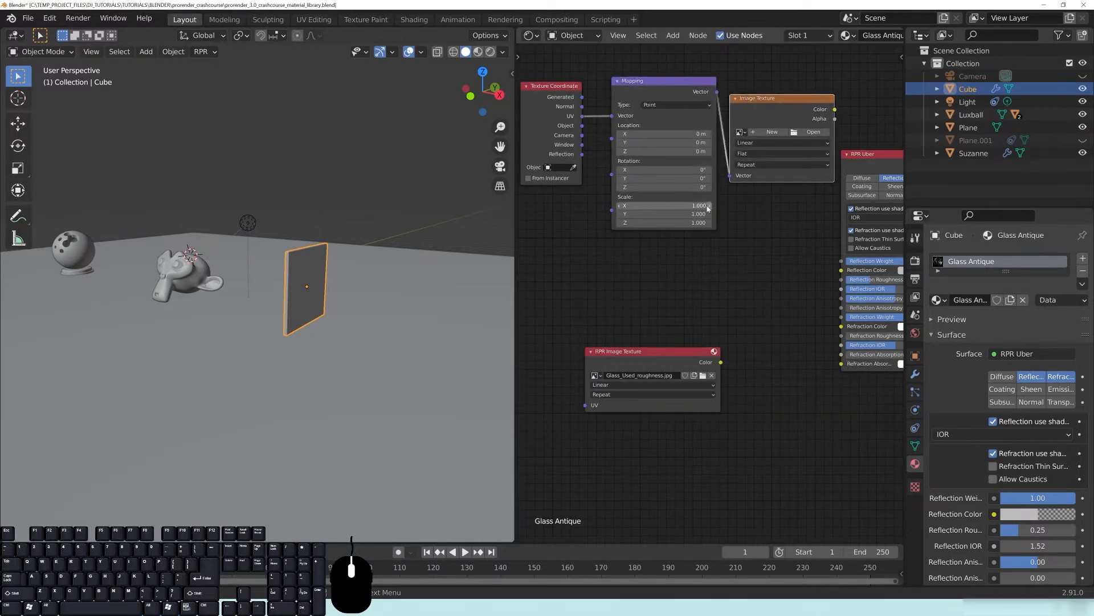
middle_click_drag(703, 210, 795, 239)
left_click_drag(664, 121, 556, 128)
left_click_drag(733, 127, 668, 121)
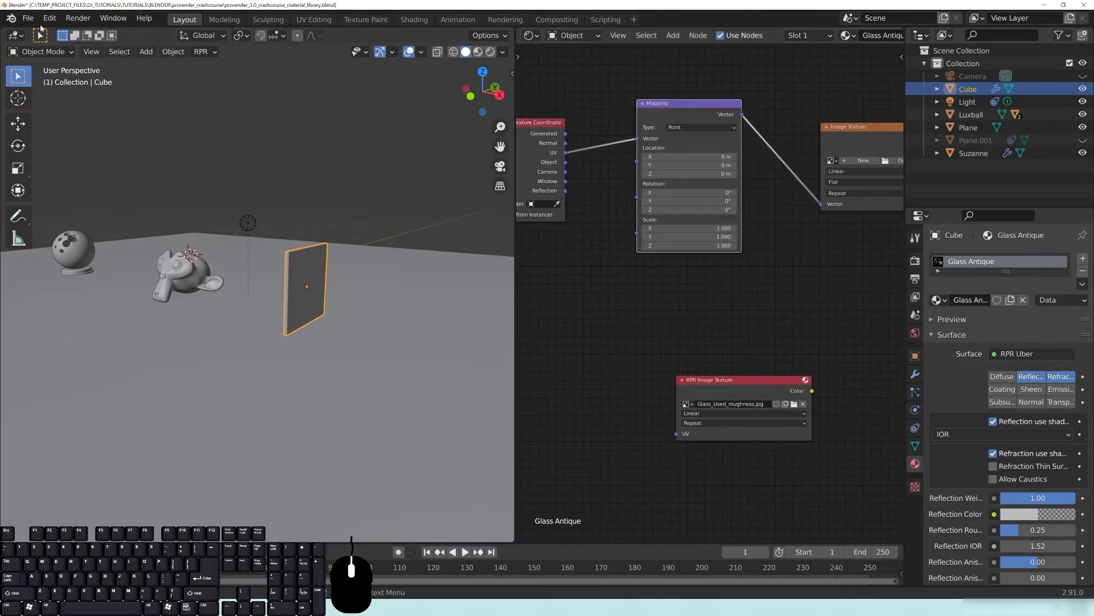
Step: Search the add-ons in the preferences for "node" to check Node Wrangler, and close the preferences window
left_click(49, 18)
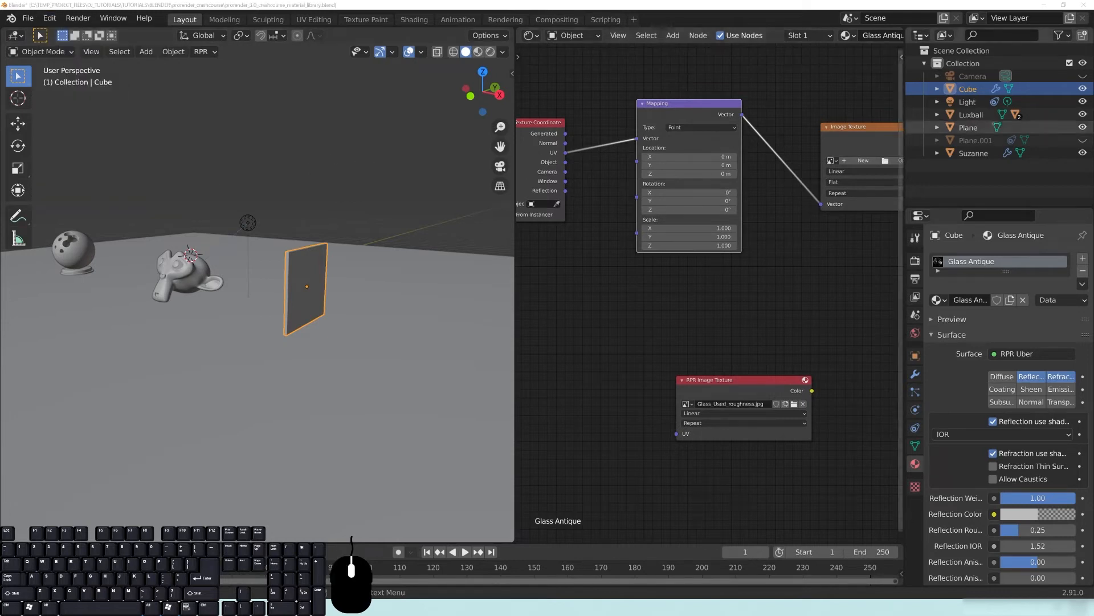
left_click_drag(1093, 186, 262, 96)
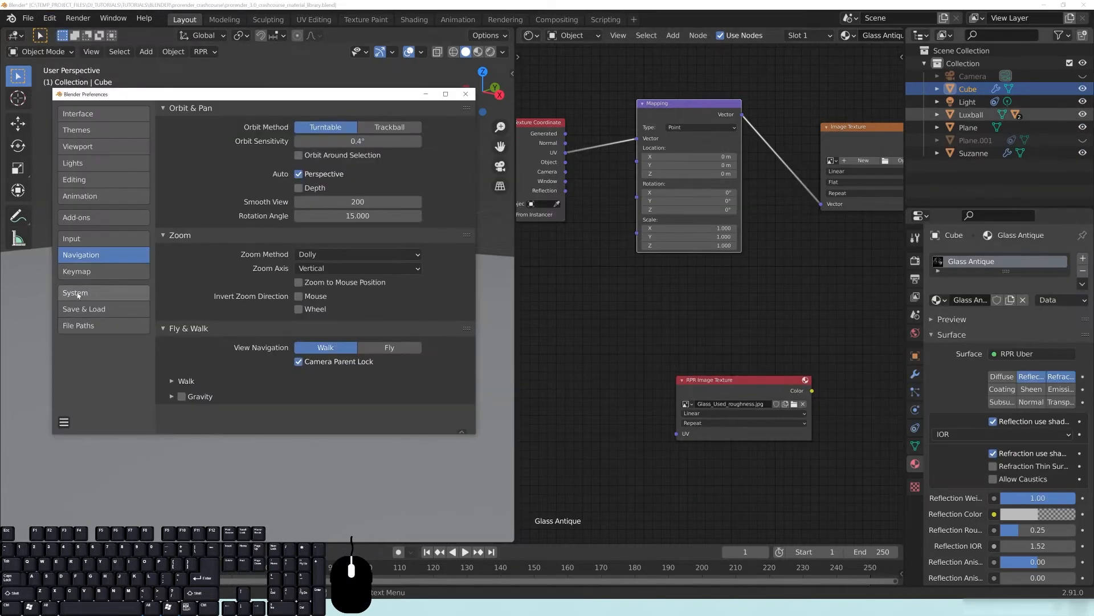
left_click(76, 217)
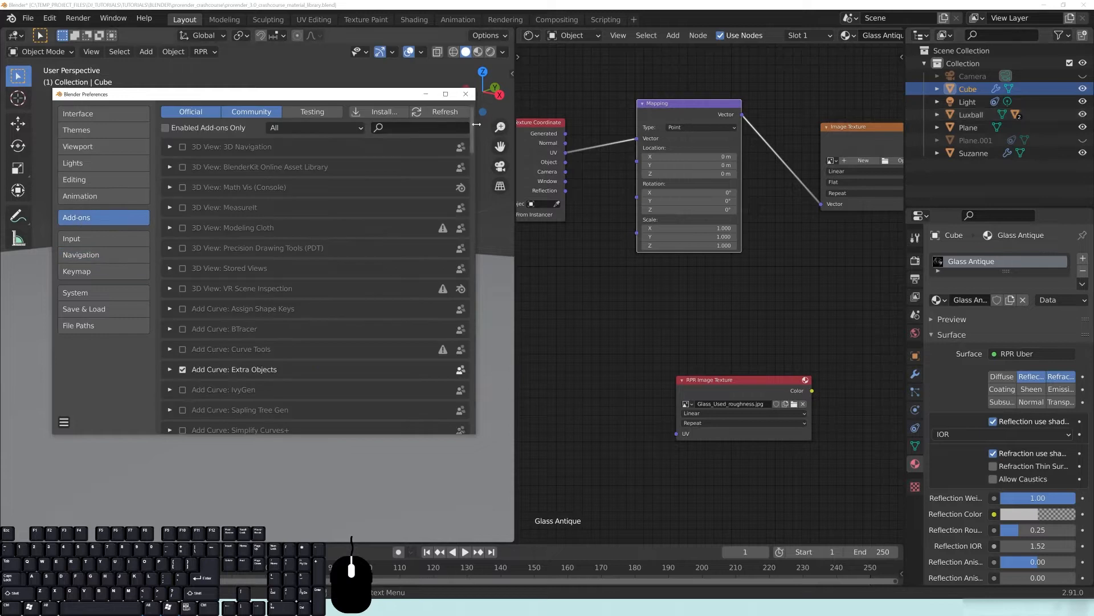
left_click(427, 127)
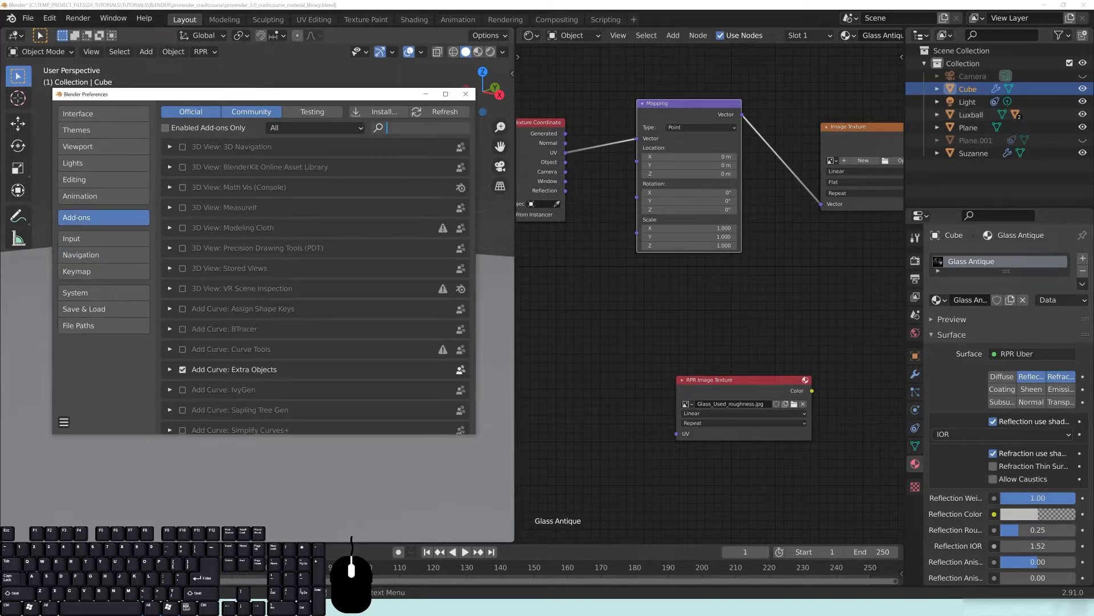
type("node")
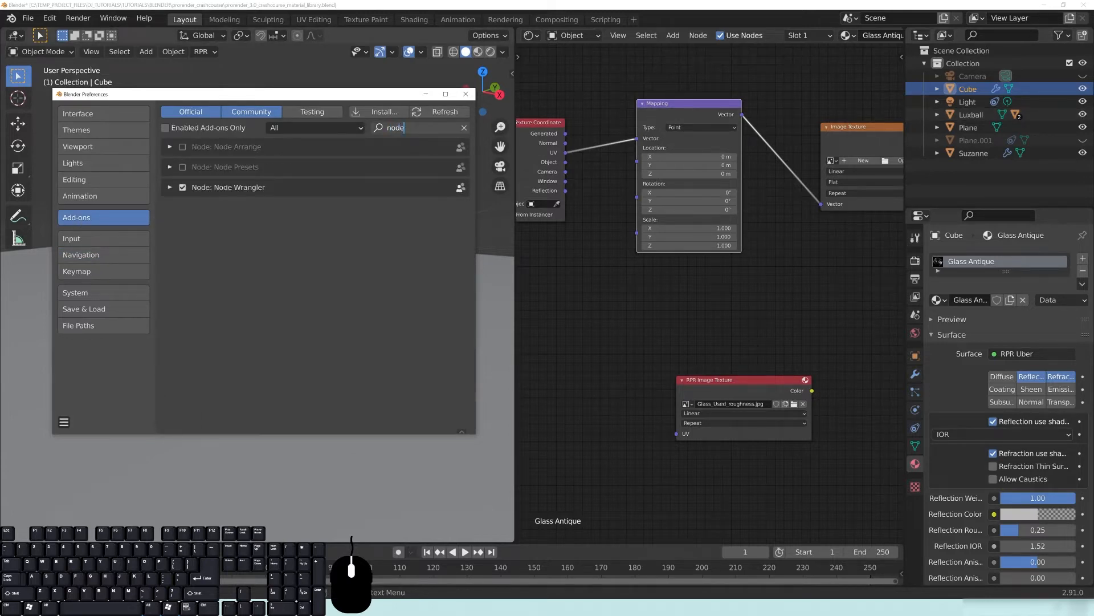
left_click(465, 94)
Step: Move the standard Image Texture node closer to the Mapping node and bring the RPR Image Texture node up beneath them
middle_click_drag(850, 261, 742, 334)
left_click_drag(769, 209, 722, 229)
left_click_drag(614, 461, 627, 358)
middle_click_drag(583, 499, 667, 386)
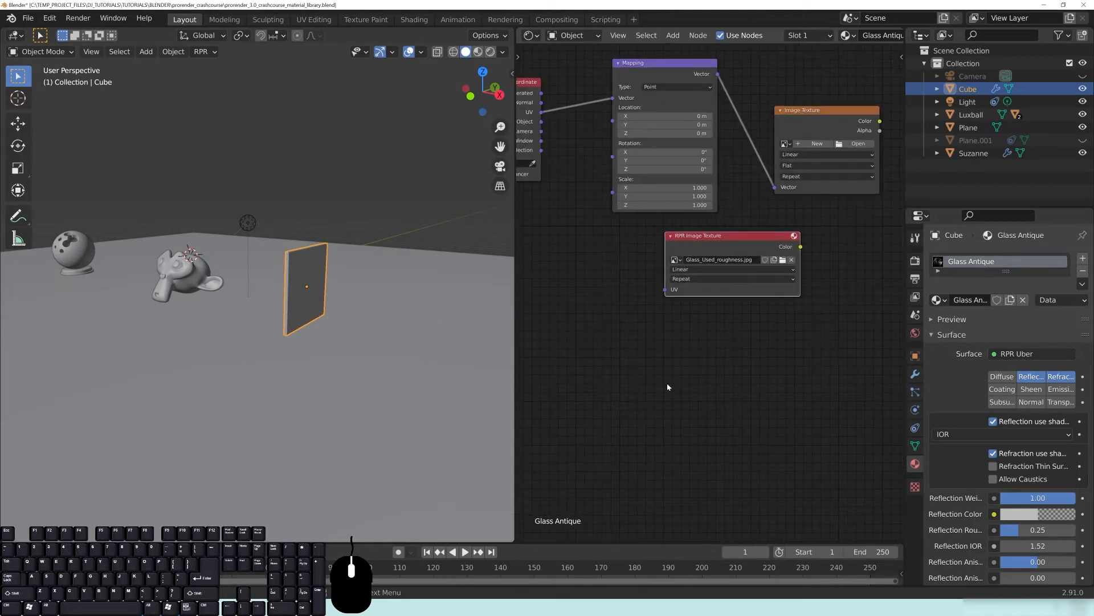
Step: Add a second standard Image Texture node and place it below the RPR Image Texture node
key("shift+a")
mouse_move(675, 386)
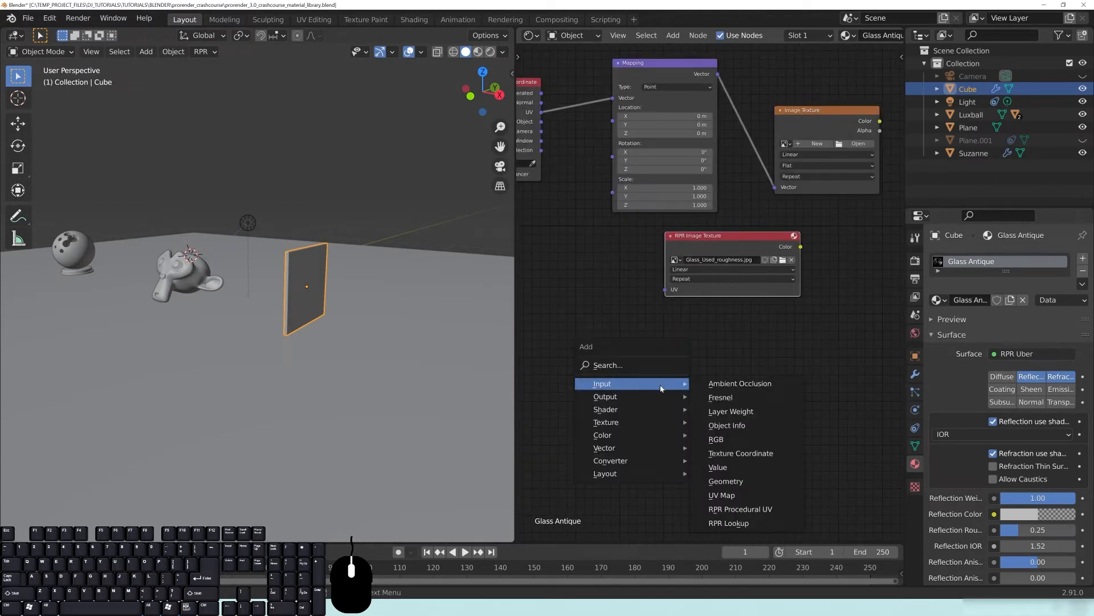
mouse_move(603, 425)
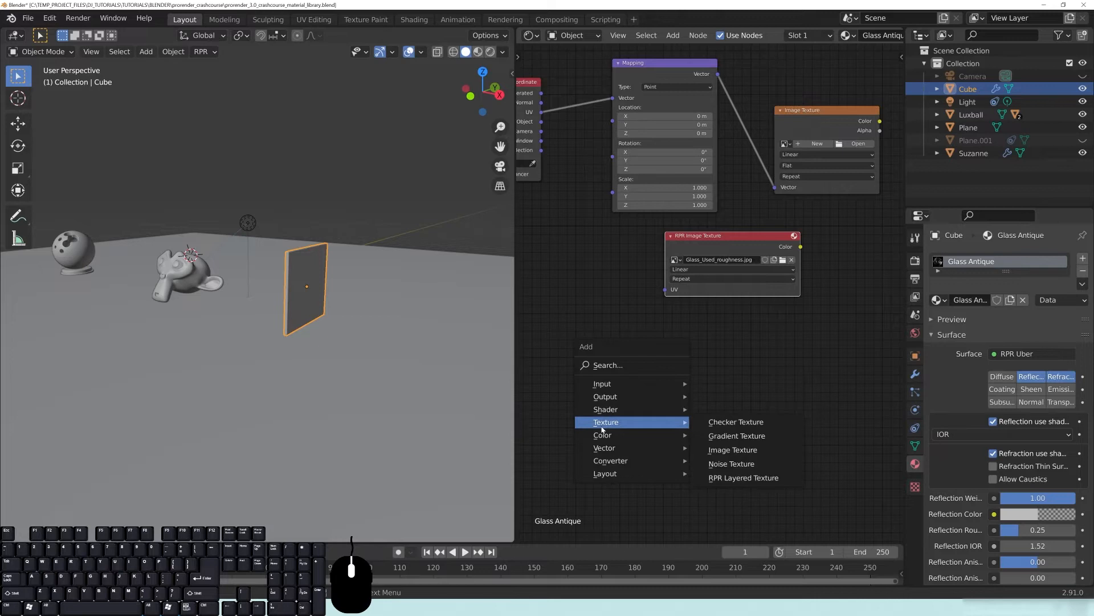
left_click(733, 450)
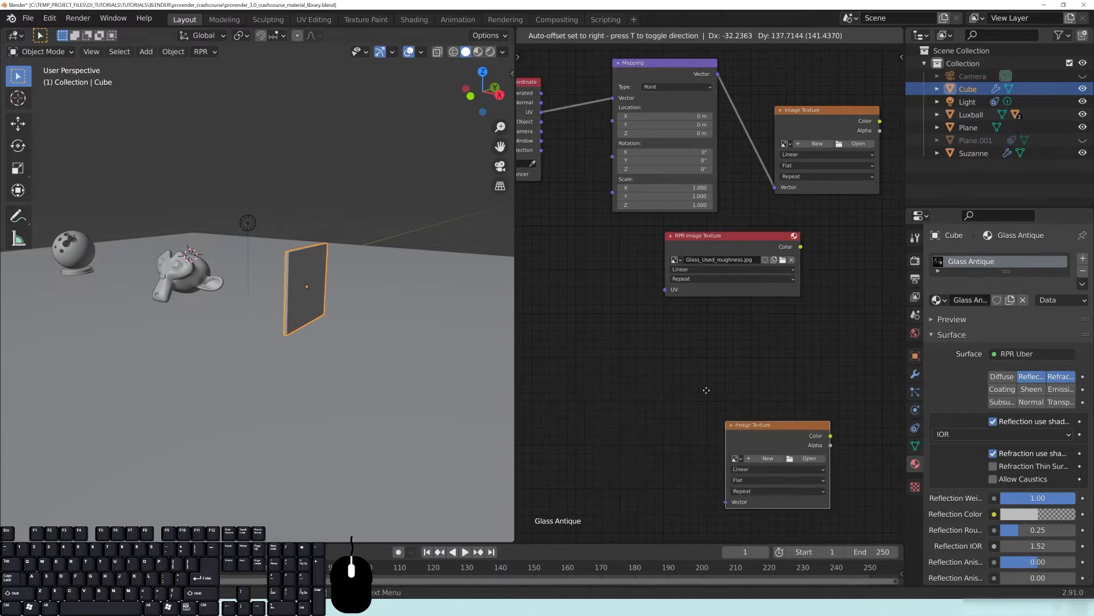
left_click_drag(696, 360, 741, 341)
Step: Select the standard Image Texture nodes in turn to compare them, and shift the RPR Image Texture node closer to RPR Uber
left_click(838, 114)
left_click(756, 336)
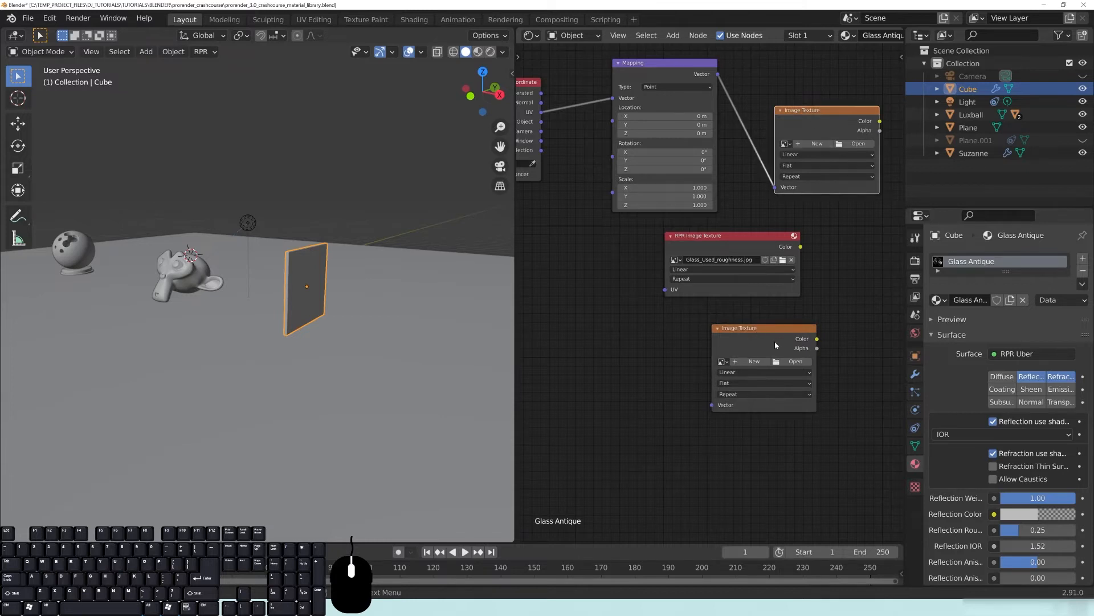
mouse_move(727, 249)
left_mouse_down()
mouse_move(702, 262)
mouse_move(746, 255)
left_mouse_up()
middle_click_drag(774, 238, 689, 255)
left_click_drag(631, 266, 663, 258)
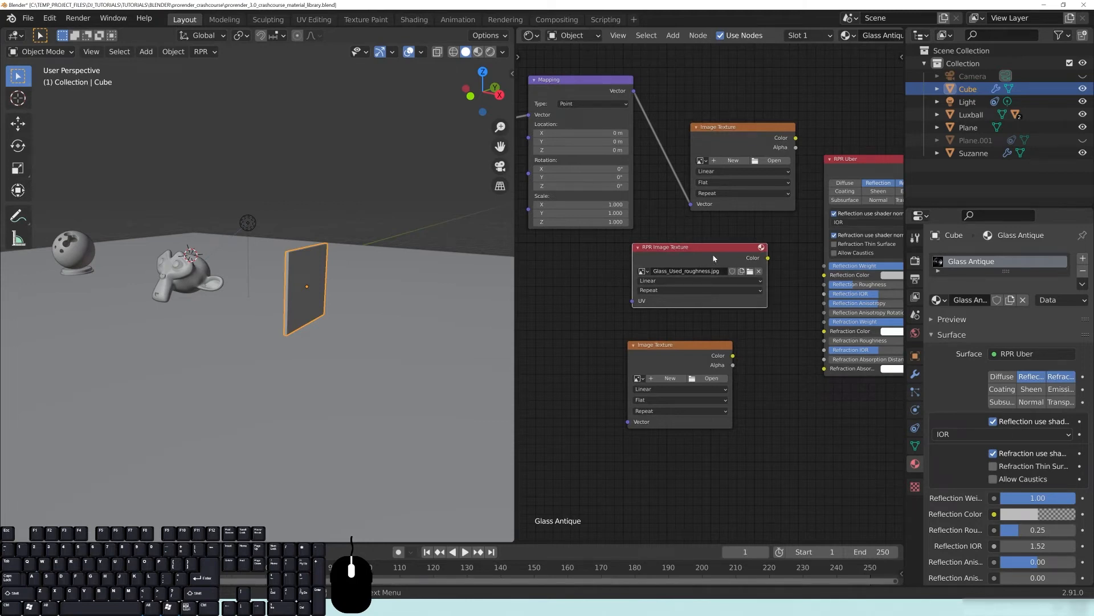
Step: Delete both standard Image Texture nodes, keeping only the RPR Image Texture node in the Glass Antique material
left_click(649, 401)
left_click_drag(691, 245, 657, 247)
left_click(678, 349)
key("x")
key("x")
Step: Move the Mapping node beside the RPR Image Texture node and link its Vector output to the texture's UV input
middle_click_drag(684, 222, 791, 167)
left_click_drag(709, 54, 642, 201)
left_click_drag(711, 209, 744, 273)
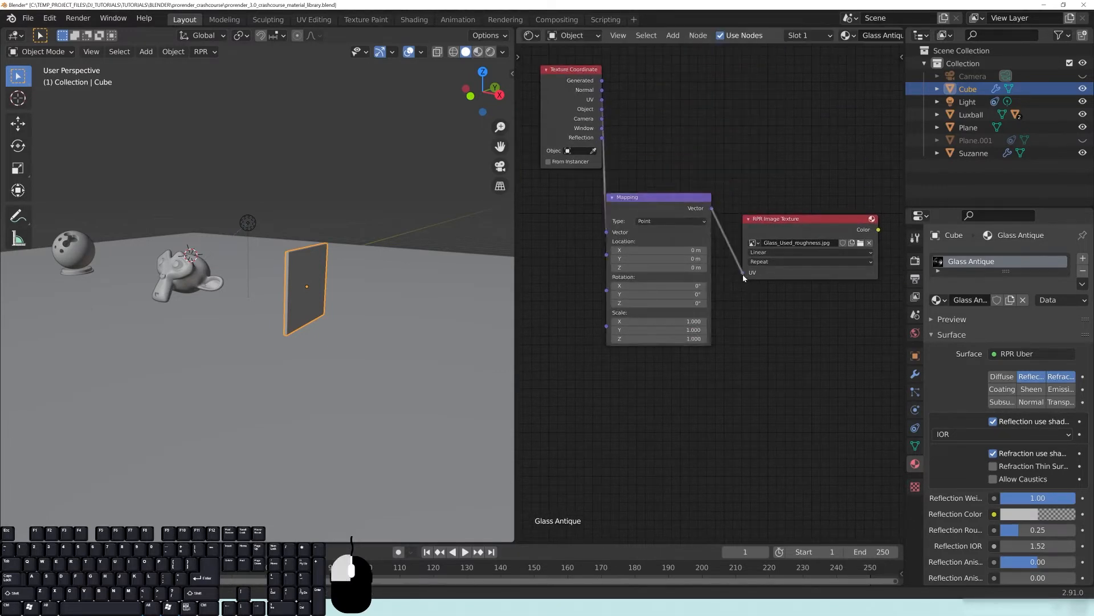
Step: Move the Texture Coordinate node beside the Mapping node and link its UV output to Mapping's Vector input
middle_click_drag(652, 171, 724, 191)
left_click_drag(655, 92, 681, 254)
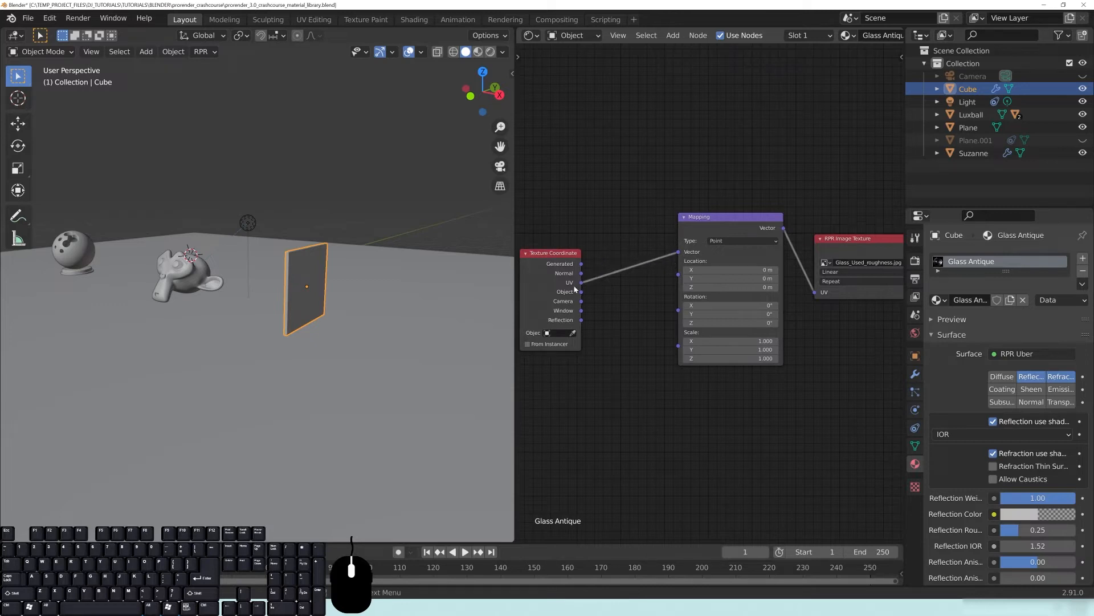
left_click_drag(582, 283, 639, 219)
left_click_drag(677, 254, 678, 252)
Step: Link the RPR Image Texture's Color output to the Reflection Roughness input of RPR Uber
middle_click_drag(828, 331, 550, 346)
left_click_drag(672, 265, 731, 189)
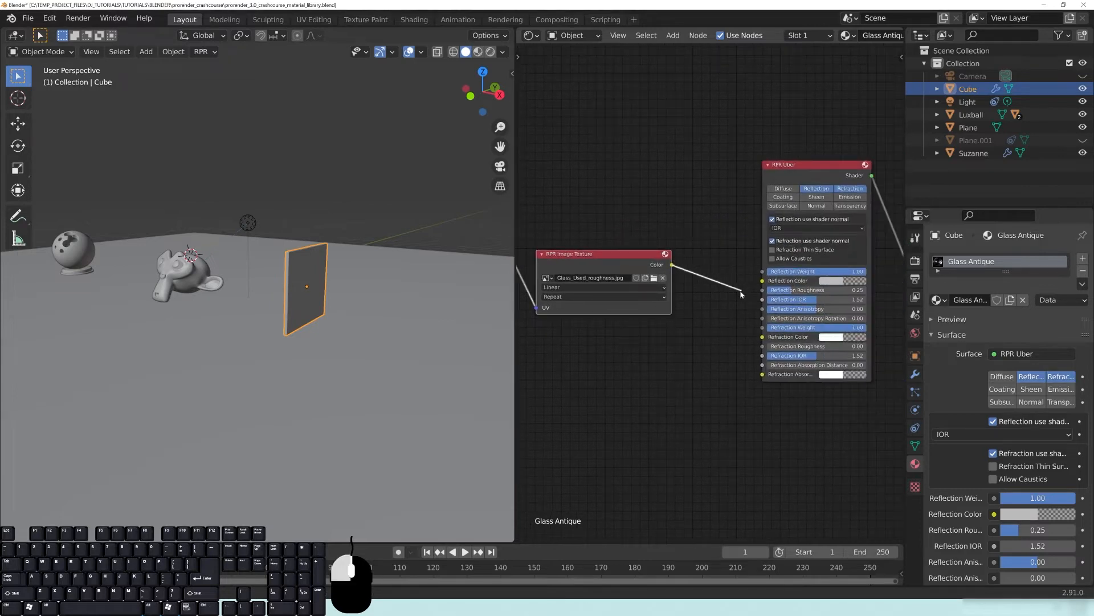
left_click_drag(739, 295, 765, 290)
Step: Switch the 3D viewport to rendered shading and examine the glass panel up close
key("z")
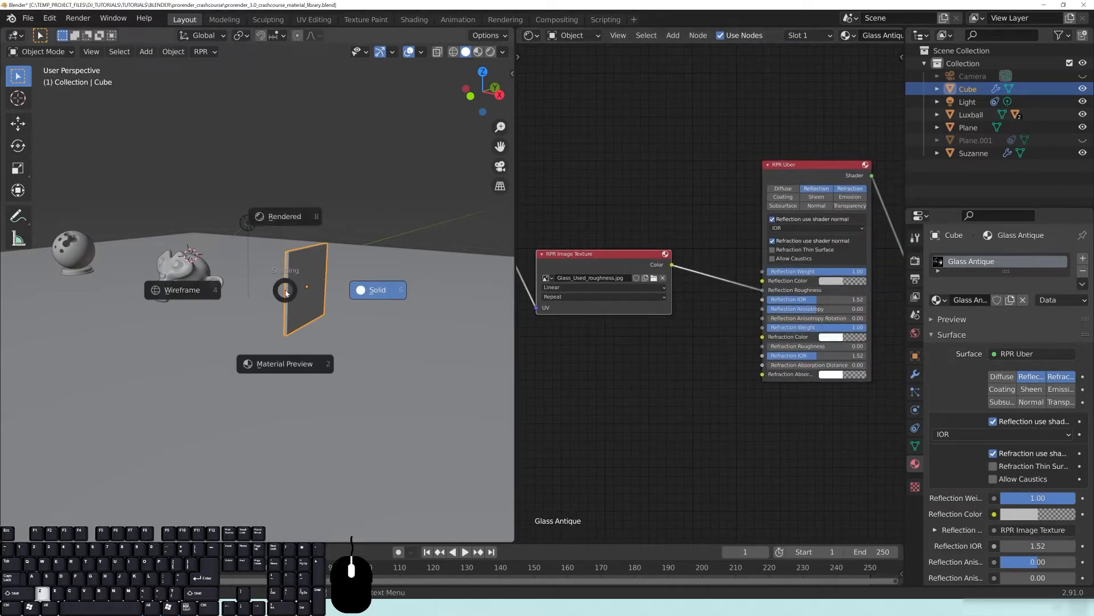
left_click(286, 217)
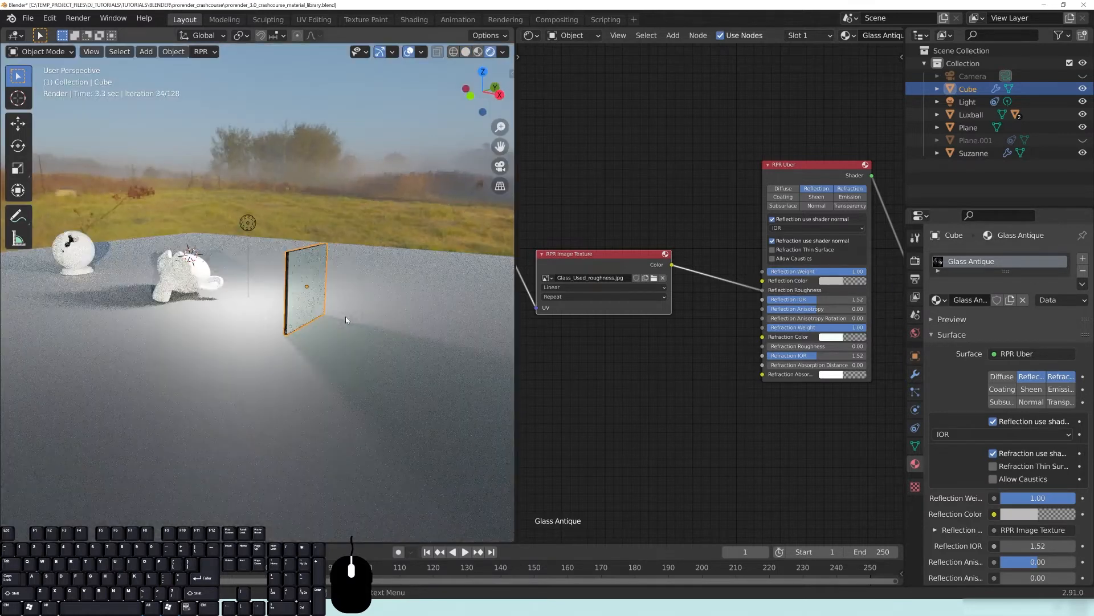
middle_click_drag(346, 316, 294, 296)
scroll(294, 296, "up", 3)
scroll(294, 297, "up", 2)
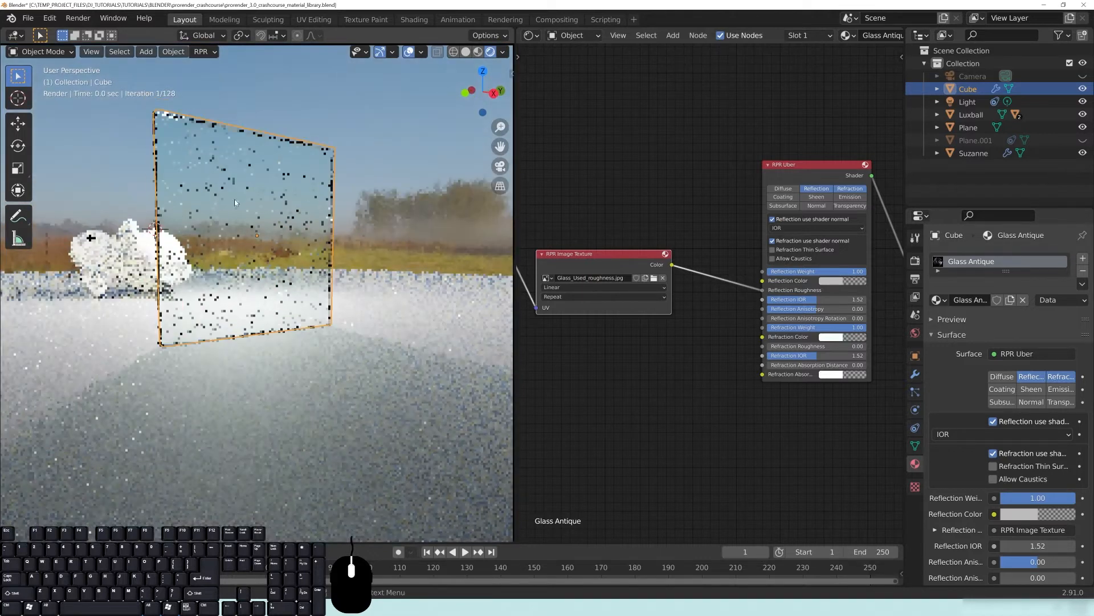
Step: Enable Allow Caustics on the RPR Uber node and inspect the glass panel and its shadow in the render
middle_click_drag(721, 387, 645, 399)
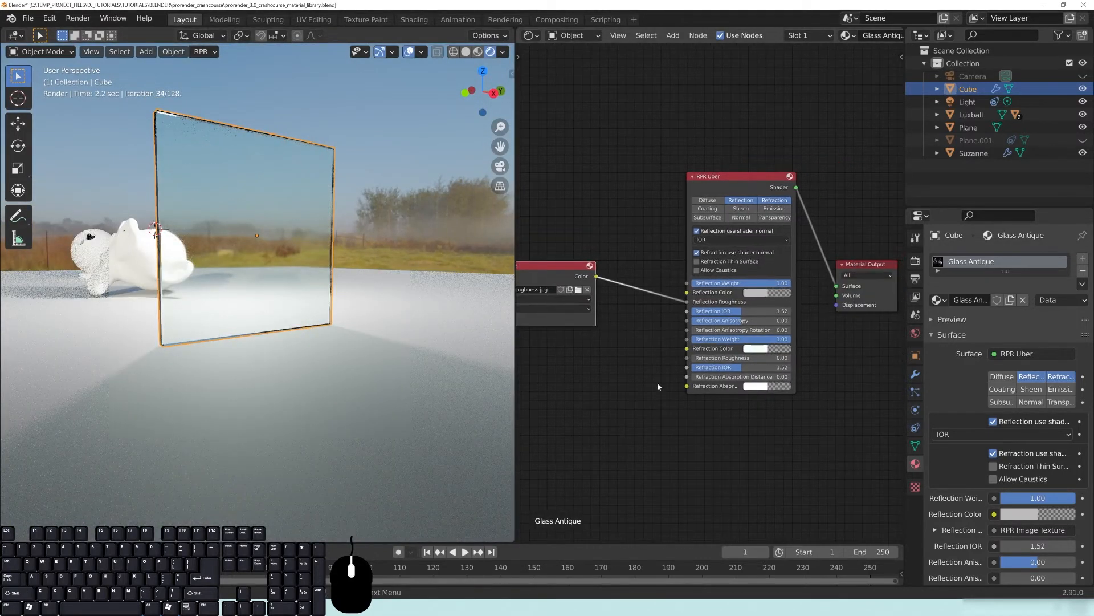
left_click(697, 271)
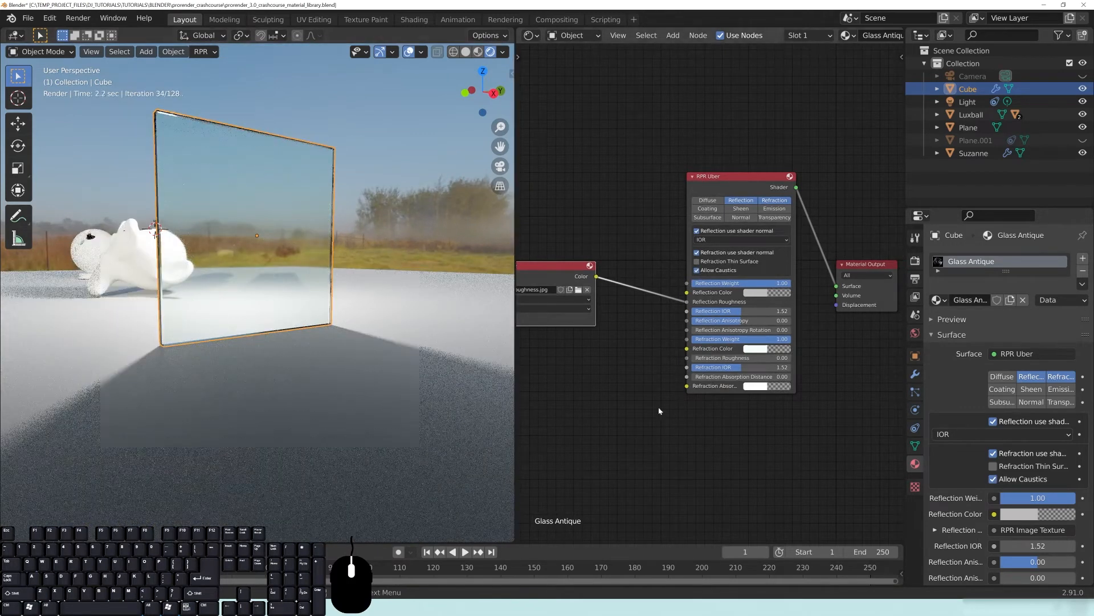
middle_click_drag(556, 382, 572, 401)
middle_click_drag(190, 297, 310, 327)
middle_click_drag(211, 282, 244, 312)
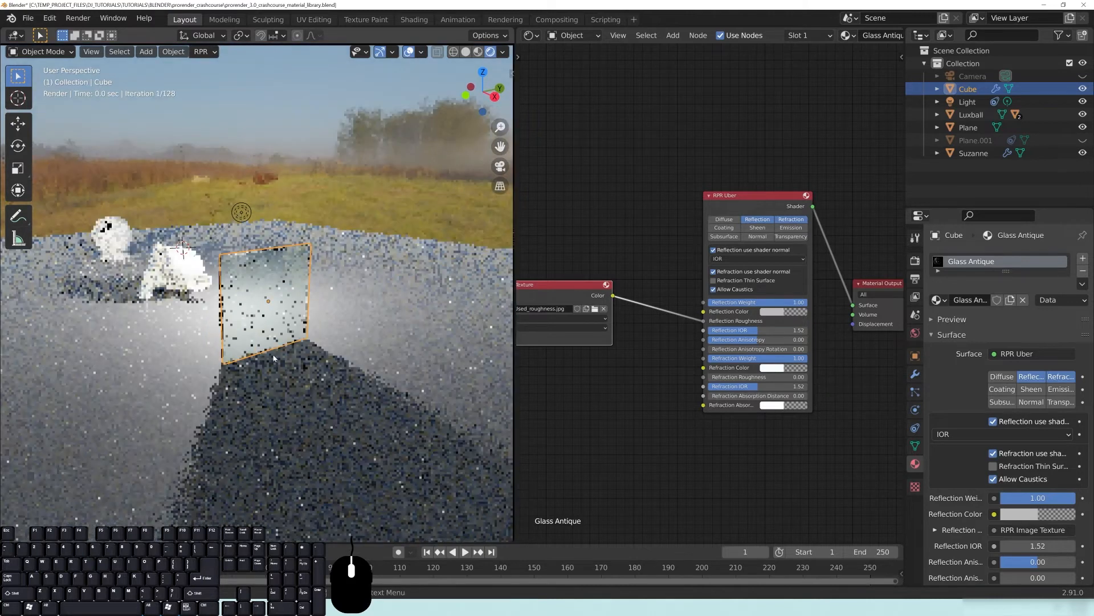
middle_click_drag(671, 440, 650, 430)
mouse_move(290, 338)
middle_mouse_down()
mouse_move(244, 306)
mouse_move(326, 298)
mouse_move(258, 312)
mouse_move(288, 371)
mouse_move(301, 373)
middle_mouse_up()
Step: Select the Suzanne head and switch the 3D viewport back to solid shading
left_click(265, 308)
scroll(257, 312, "up", 3)
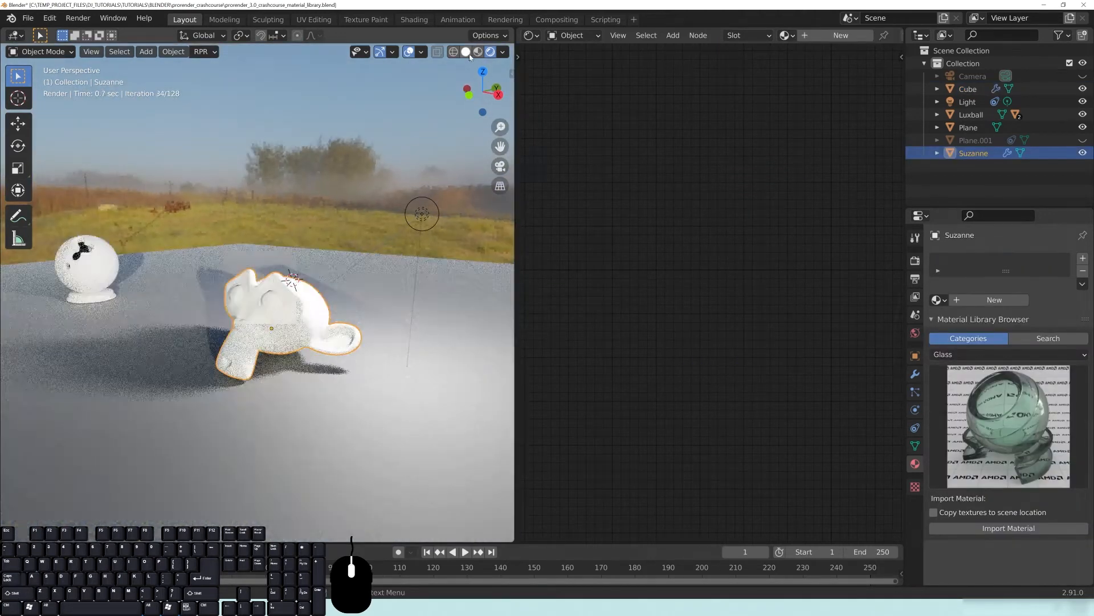
left_click(467, 53)
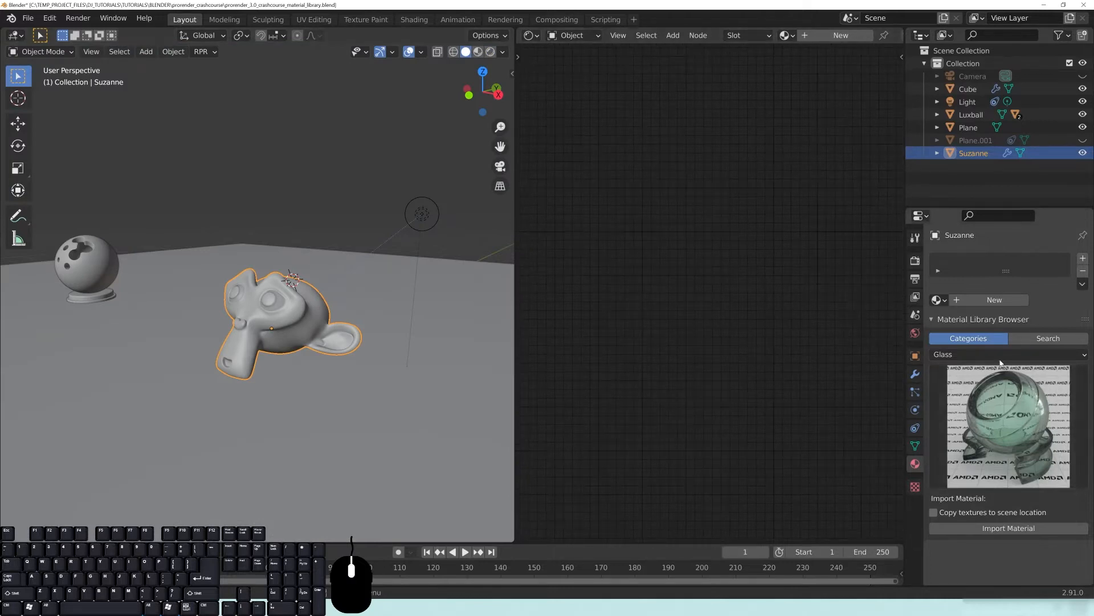
Step: Import the Porcelain Old White material from the Porcelain library category onto Suzanne
left_click(963, 354)
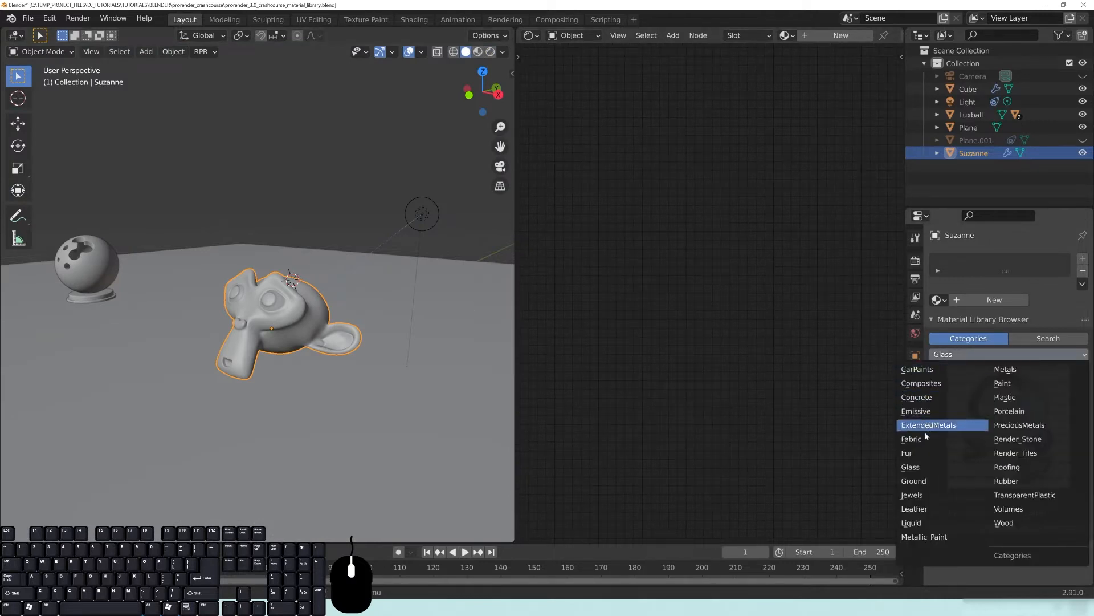
left_click(1004, 410)
left_click(1004, 408)
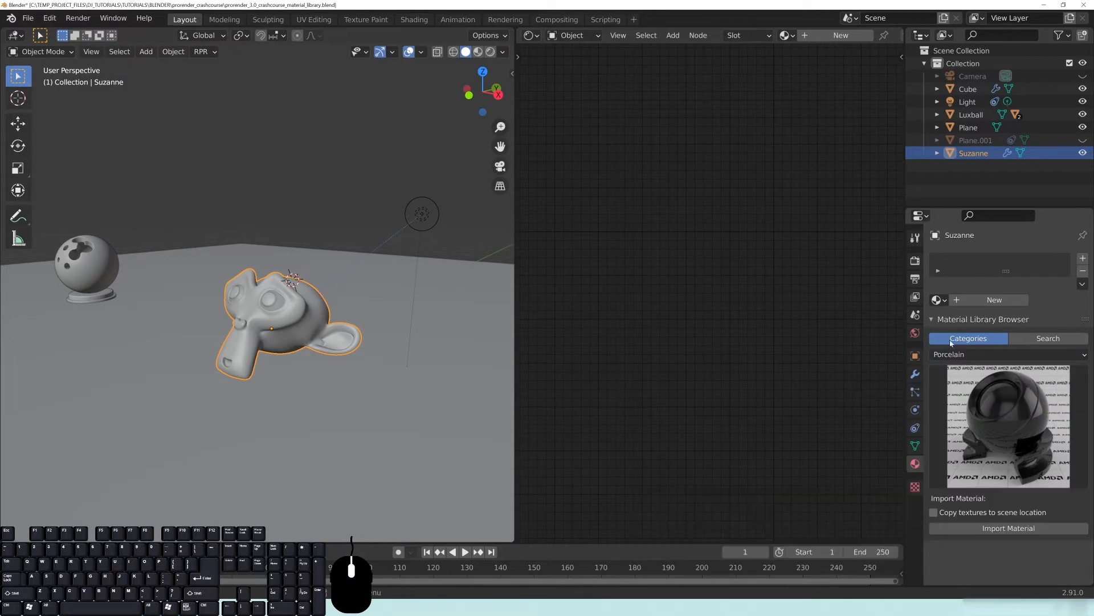
left_click(955, 354)
left_click(1009, 410)
left_click(981, 439)
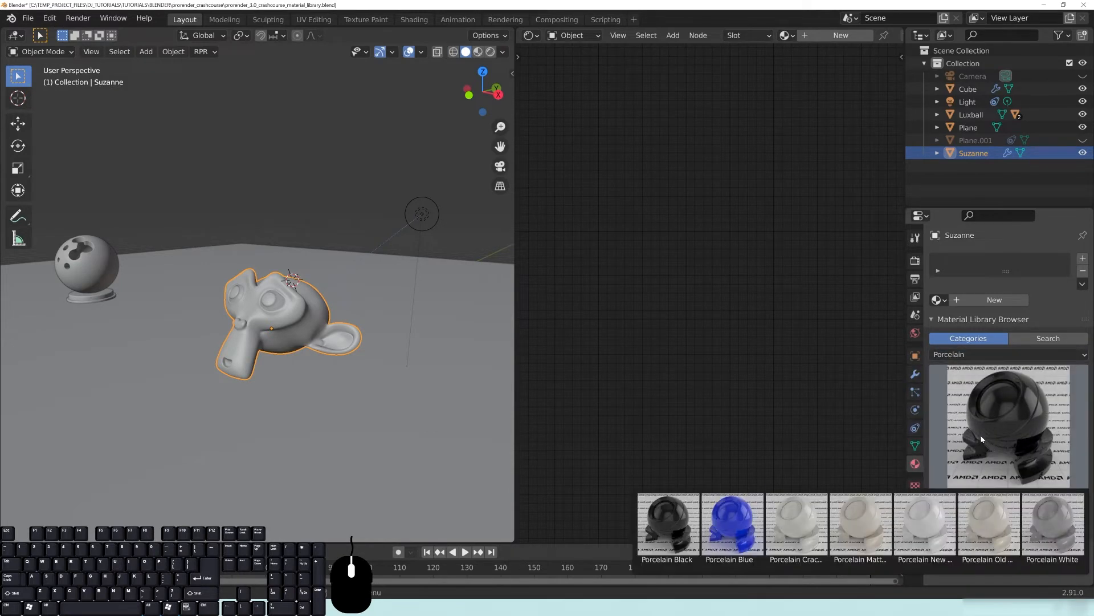
left_click(993, 522)
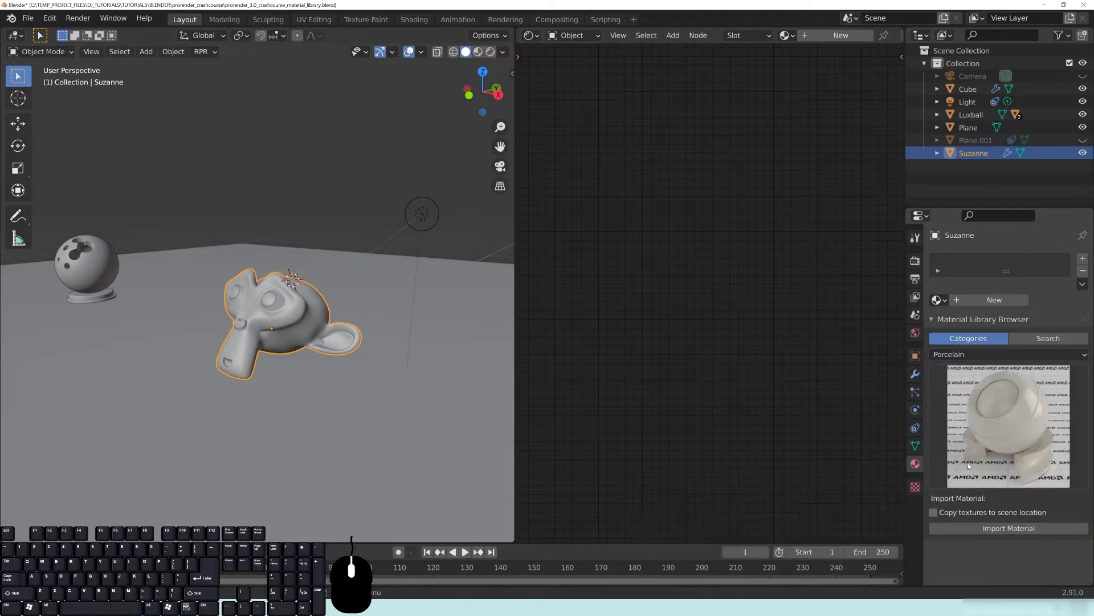
left_click(1007, 529)
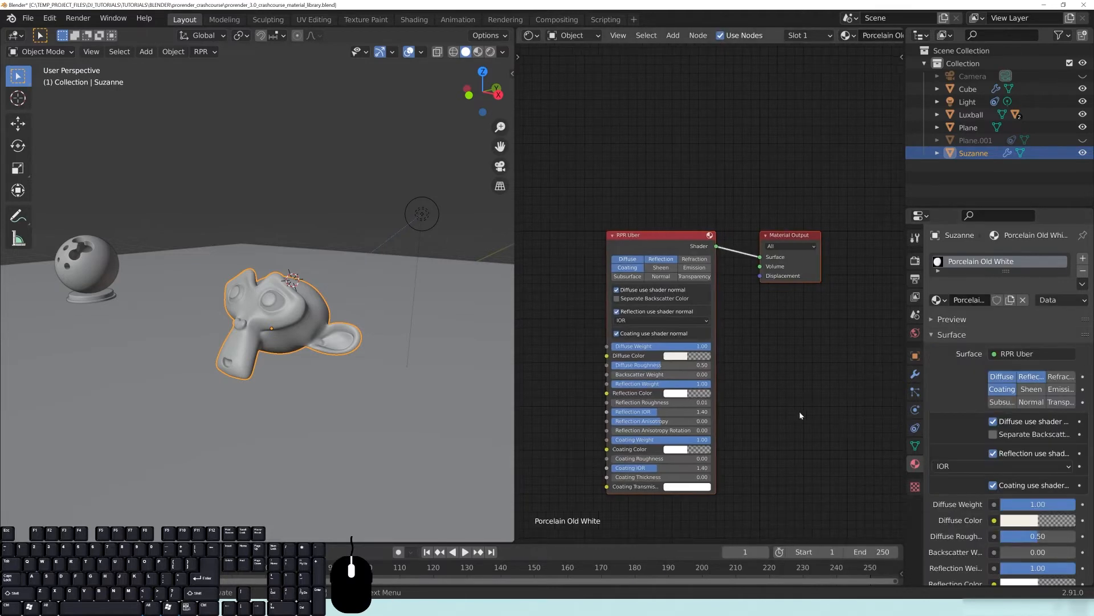
Step: Switch the 3D viewport to rendered shading and examine the porcelain material on Suzanne up close
key("z")
key("8")
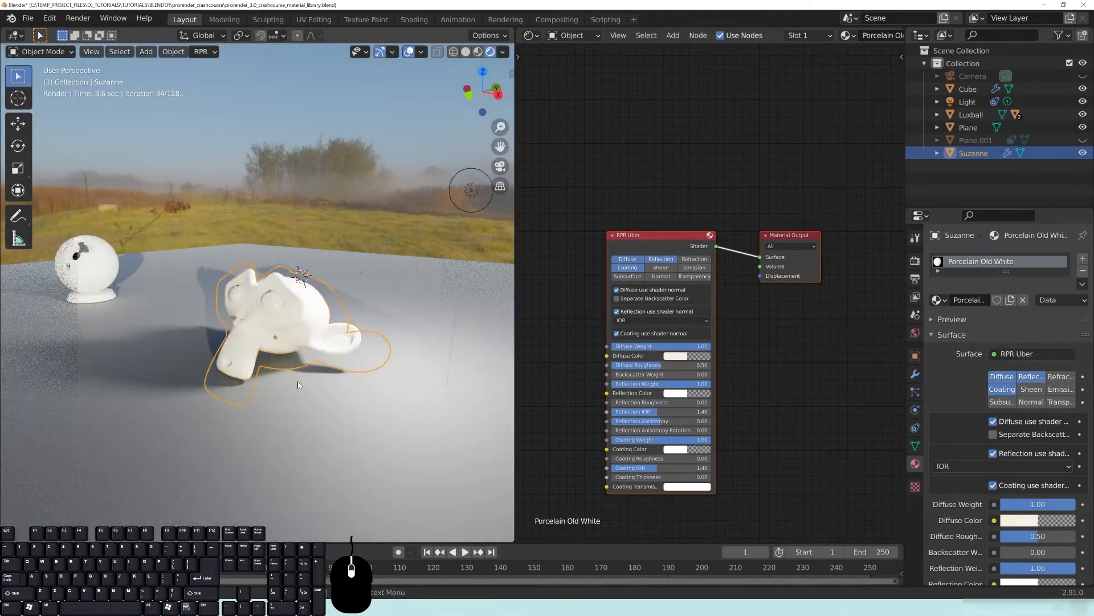
scroll(298, 381, "up", 4)
middle_click_drag(344, 394, 399, 322, "shift")
middle_click_drag(434, 280, 368, 306, "shift")
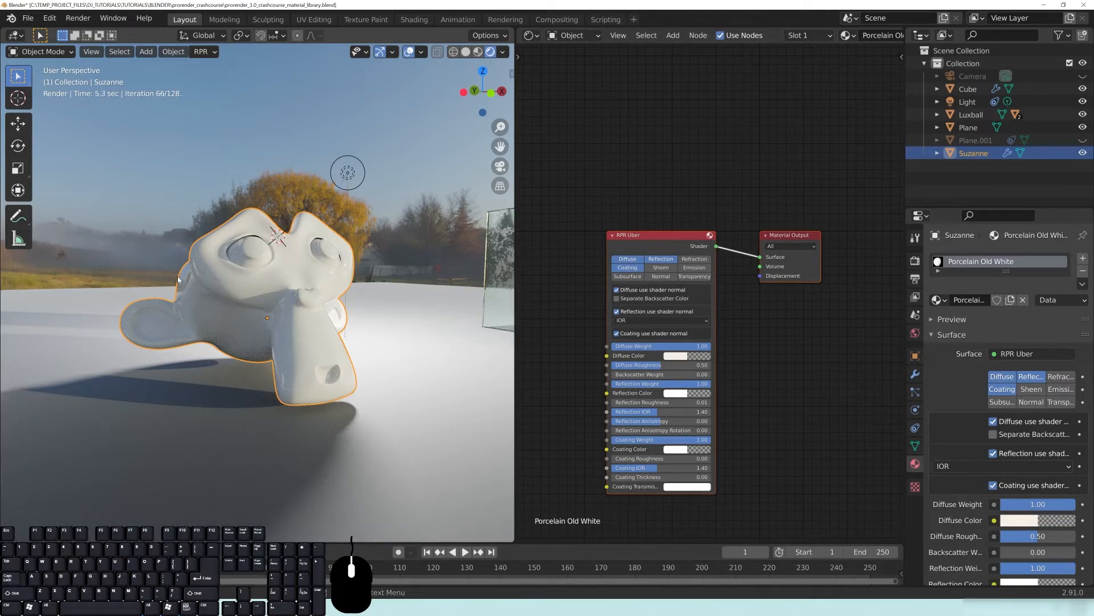
left_click_drag(660, 240, 670, 227)
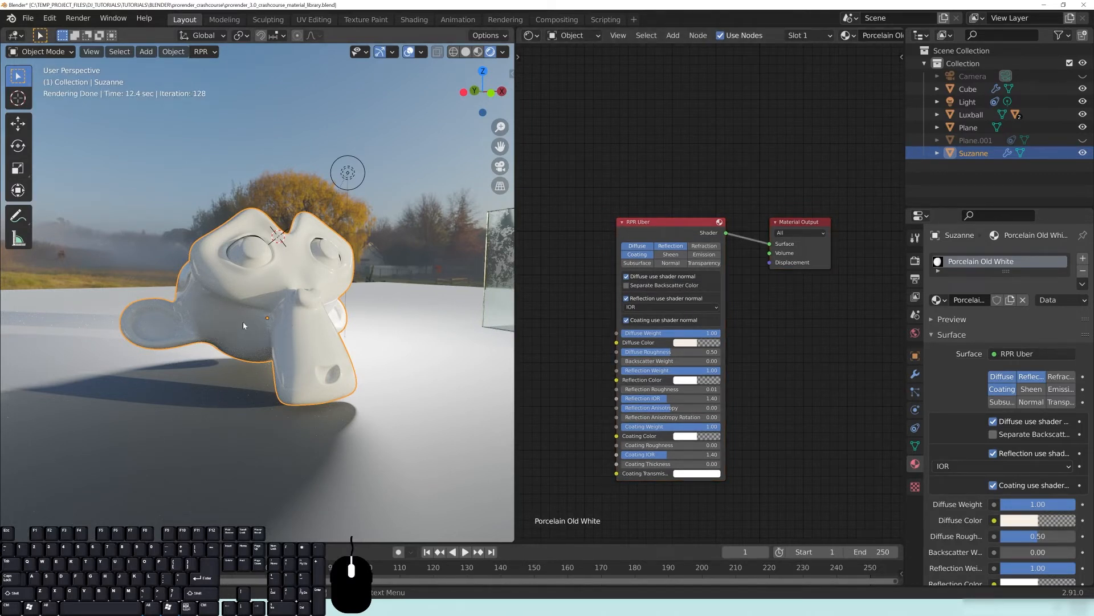
Step: Select the Luxball and set the material library category to Metals
scroll(386, 279, "down", 6)
middle_click_drag(183, 307, 348, 299, "shift")
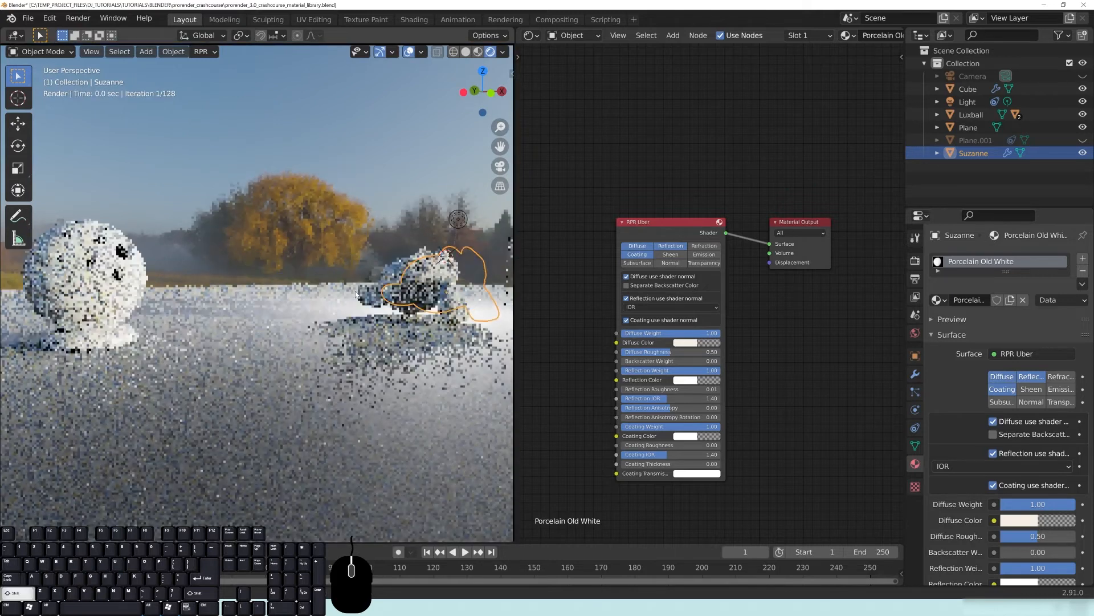
scroll(350, 298, "down", 1)
left_click(182, 276)
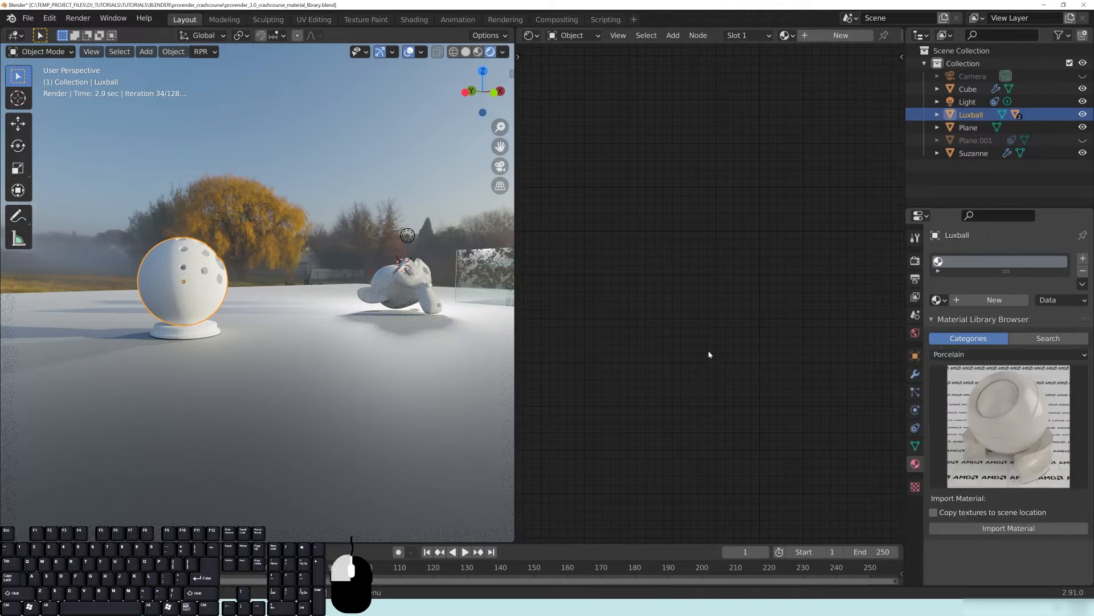
left_click(1039, 423)
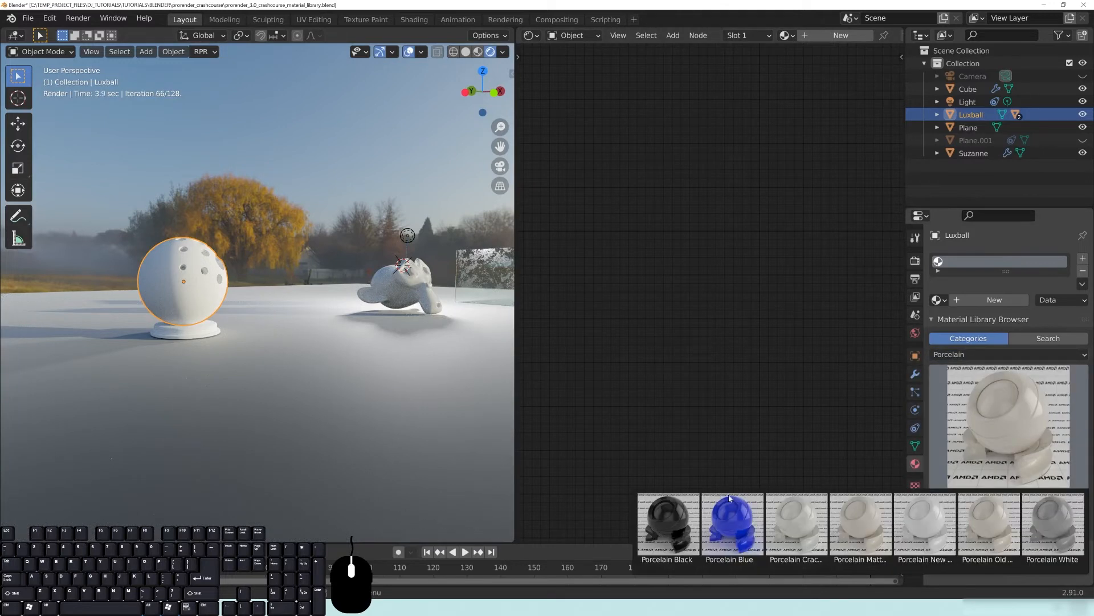
left_click(969, 354)
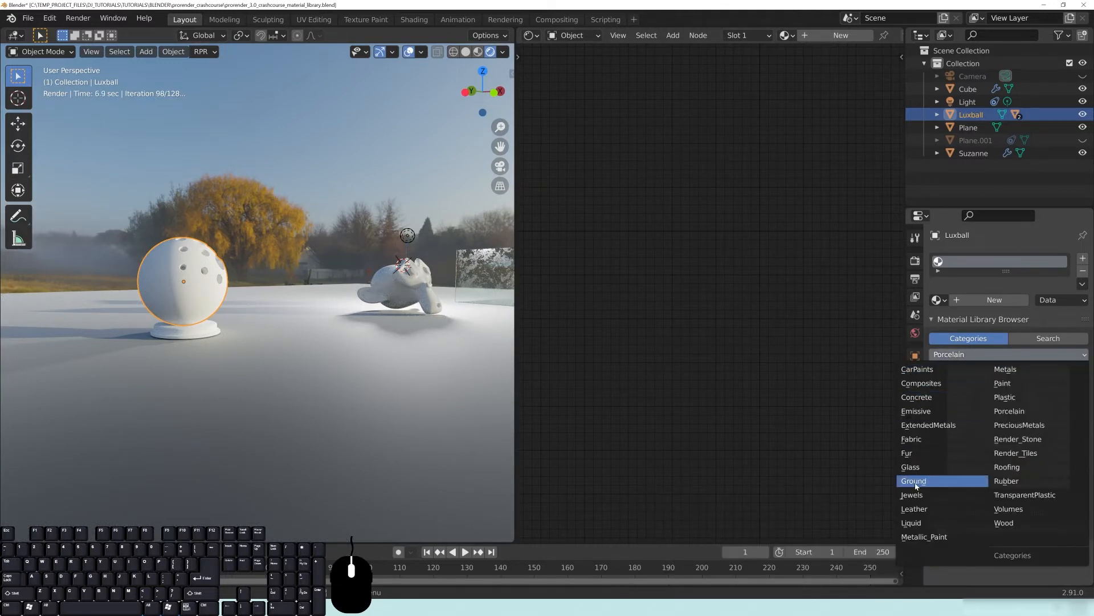
left_click(1031, 370)
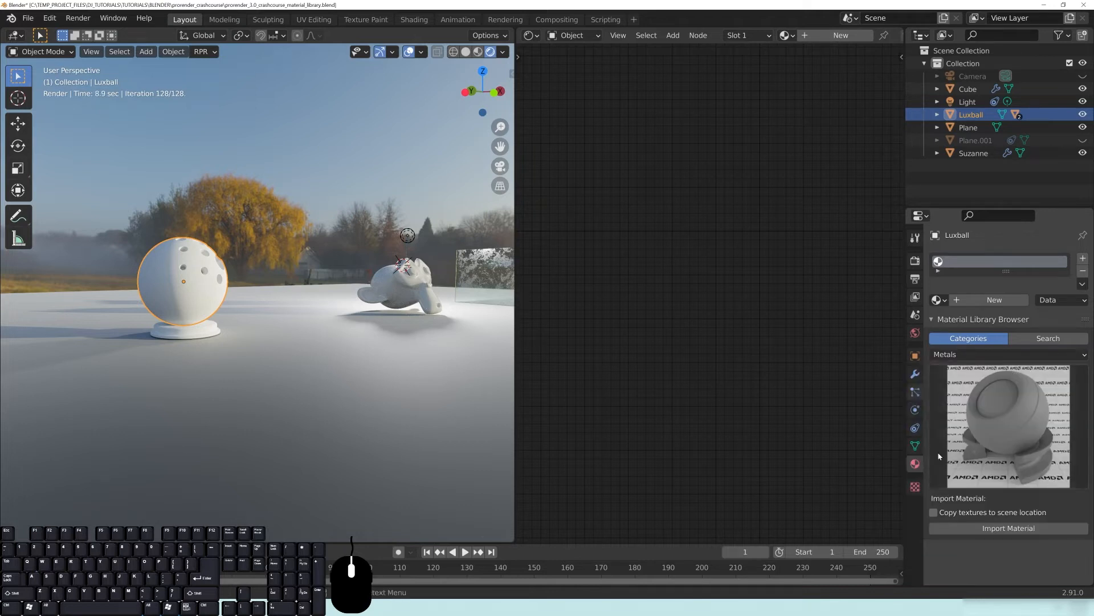
Step: Choose Aluminium Corrugated from the metal materials and import it onto the Luxball
left_click(1034, 424)
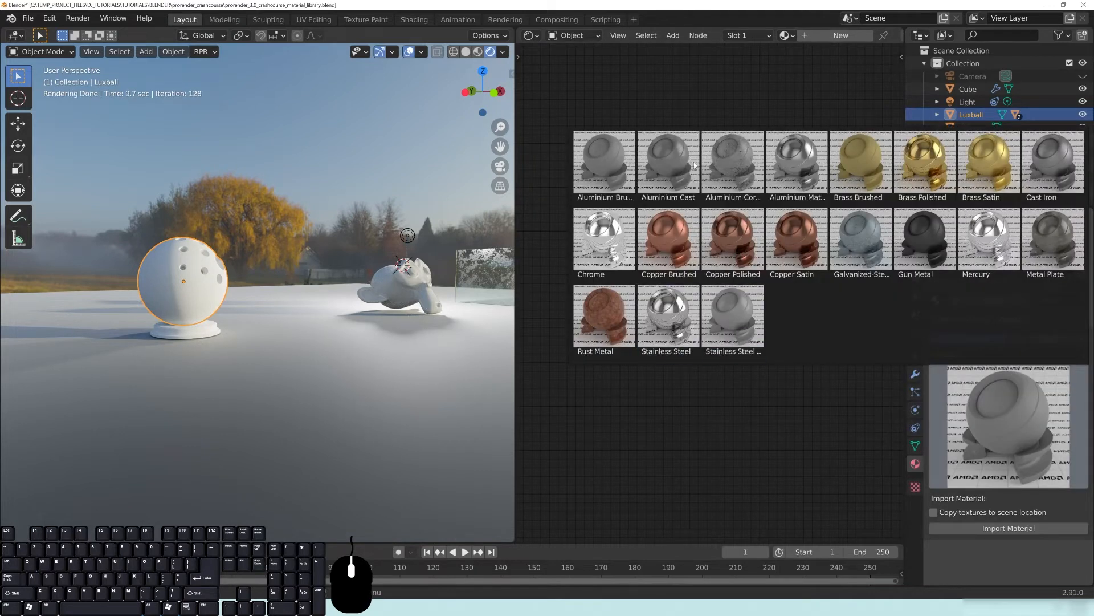
left_click(730, 182)
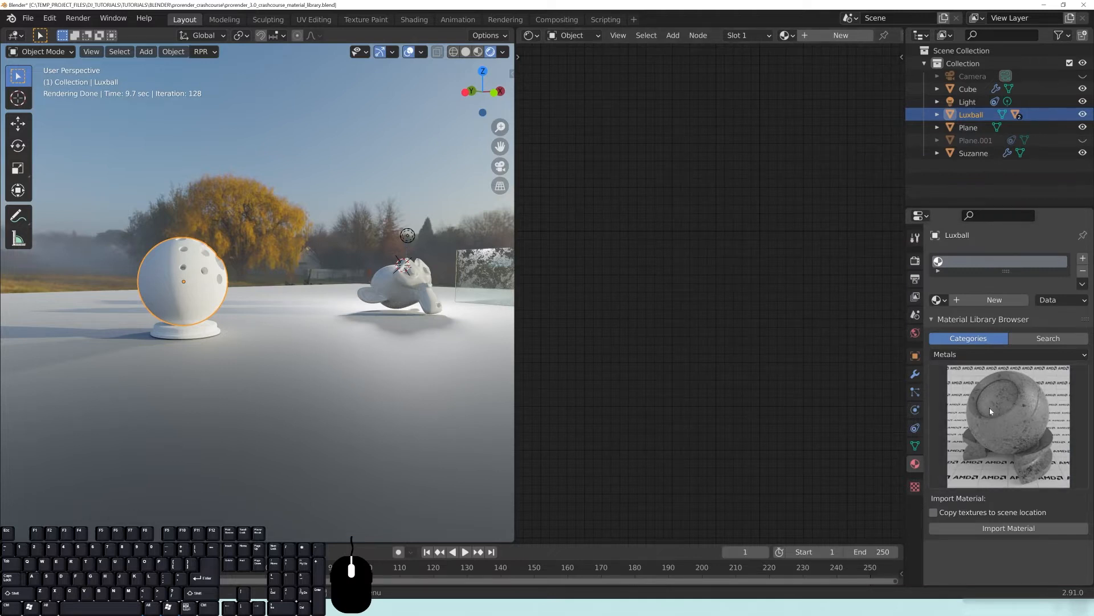
left_click(990, 409)
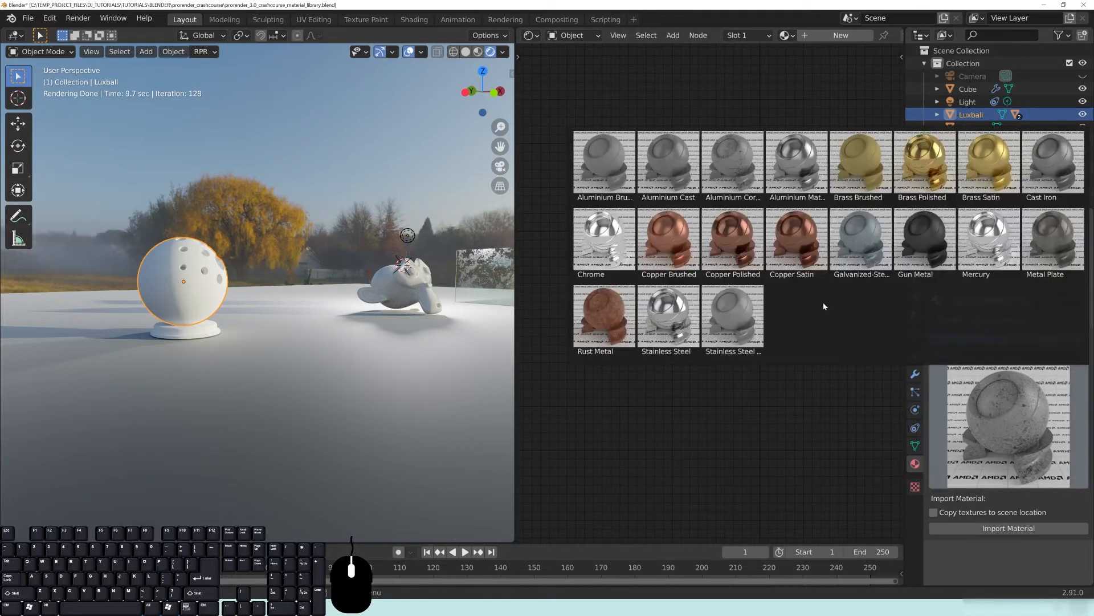
left_click(721, 196)
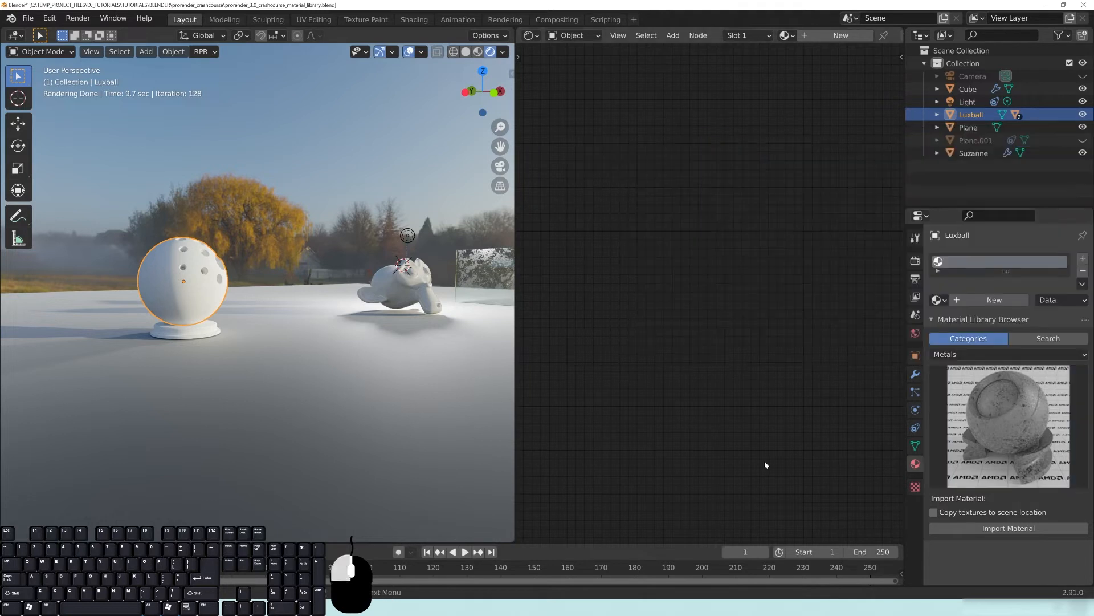
left_click(1015, 530)
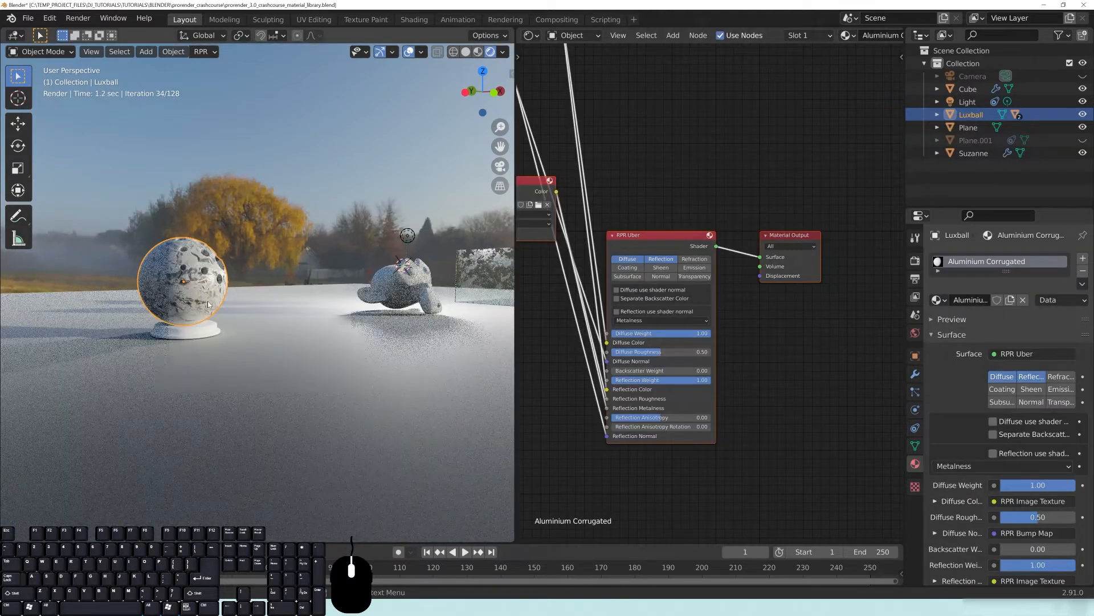
Step: Link the Luxball's Aluminium Corrugated material to the Luxball stand
scroll(209, 306, "up", 4)
middle_click_drag(127, 286, 269, 315, "shift")
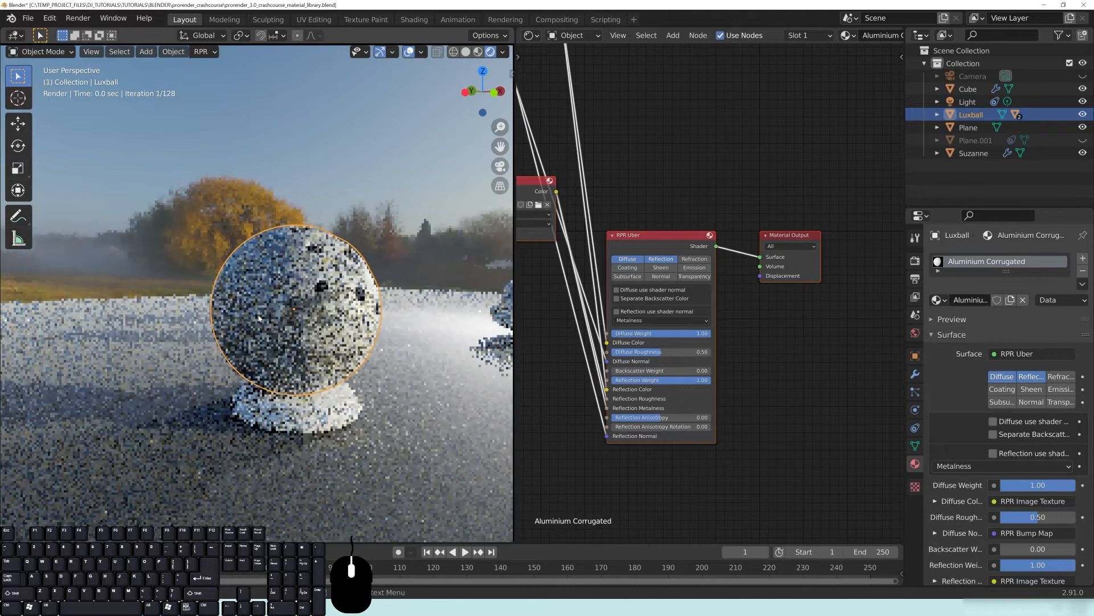
middle_click_drag(351, 358, 307, 337, "shift")
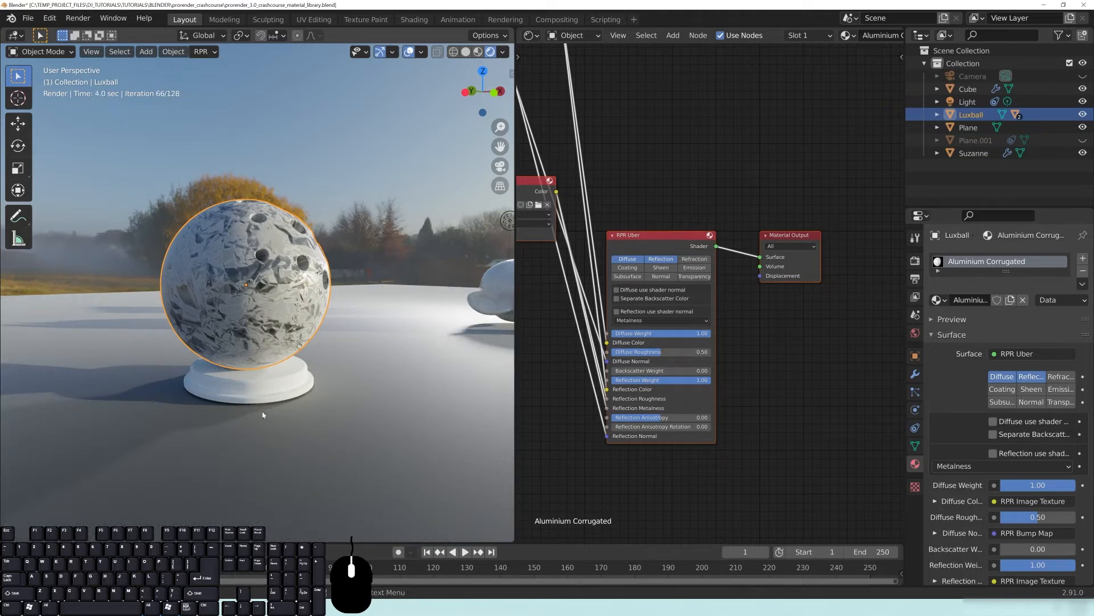
left_click(231, 384)
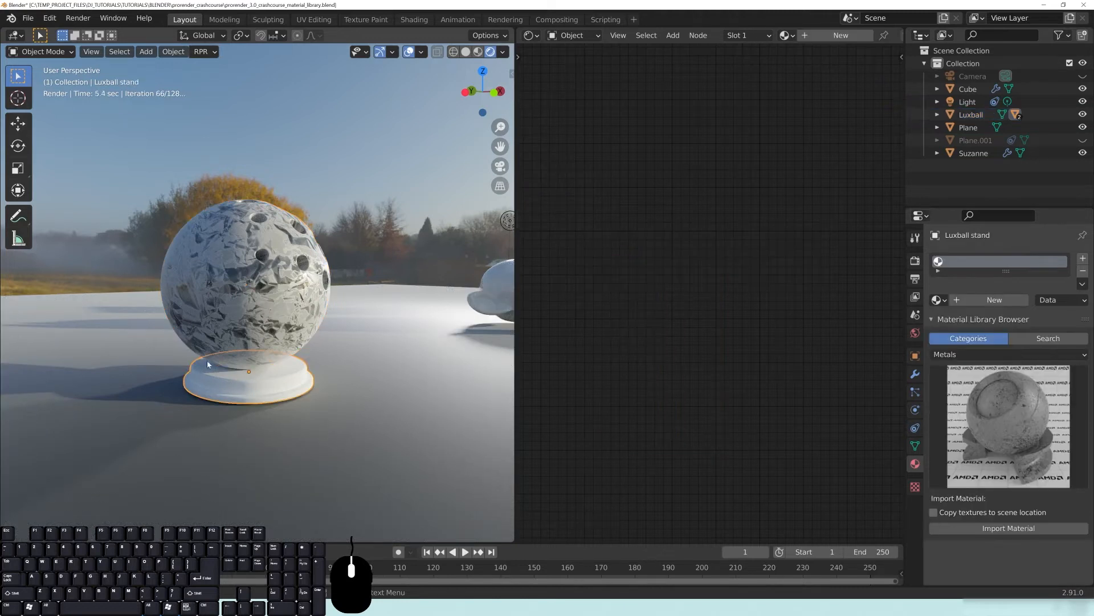
left_click(262, 240, "shift")
key("ctrl+l")
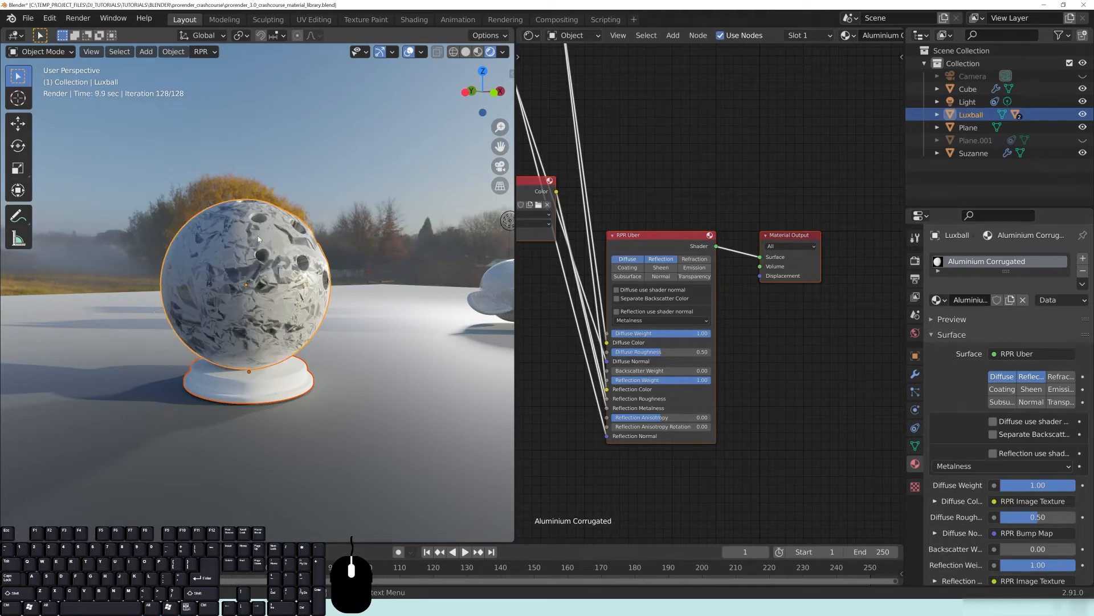
key("ctrl+l")
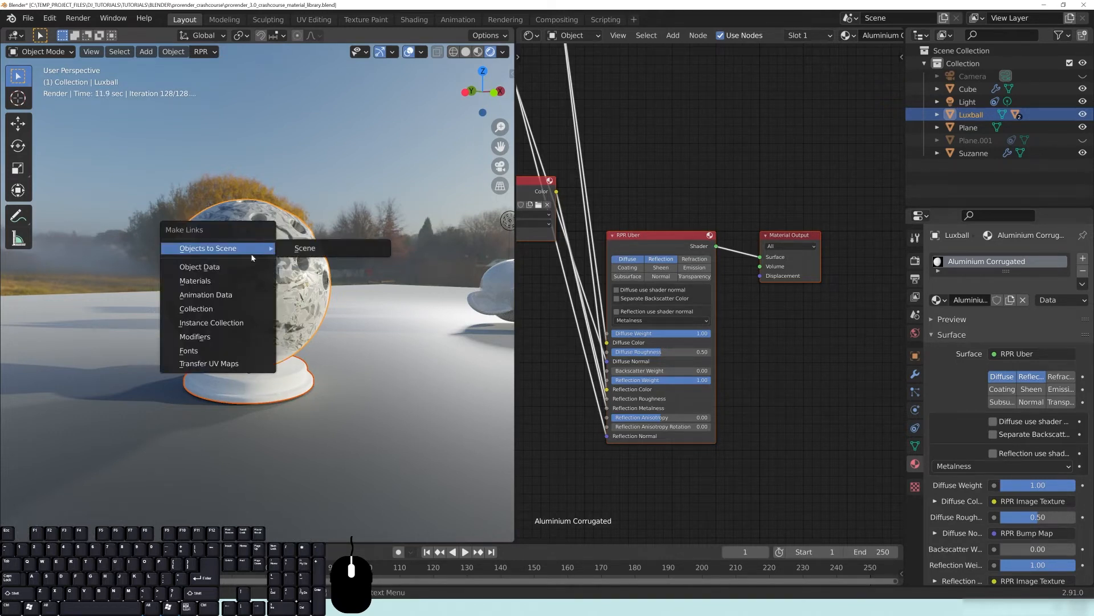
left_click(196, 282)
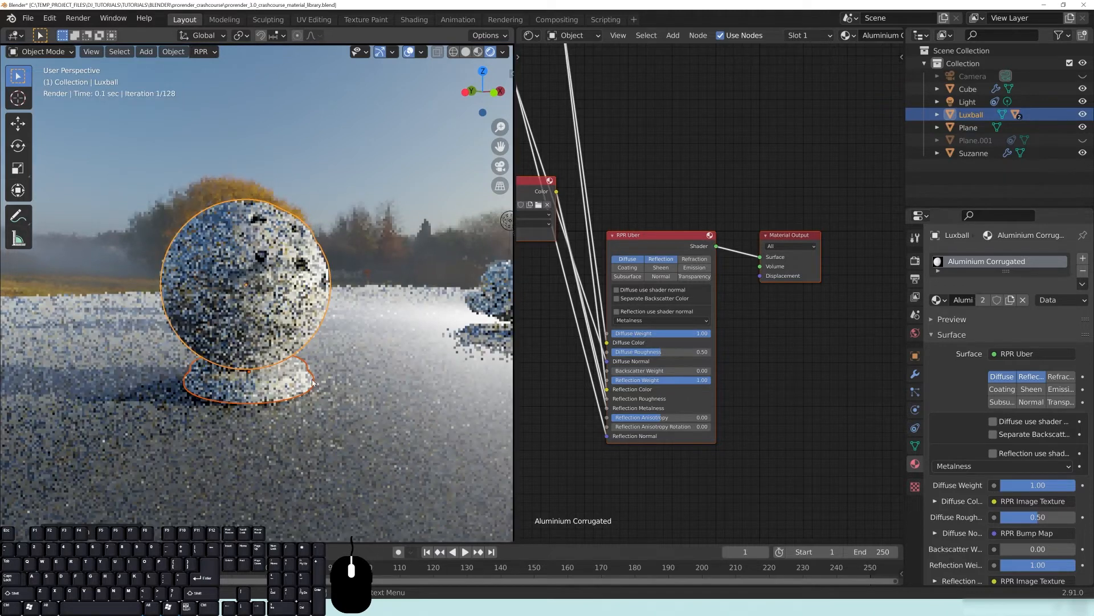
Step: Examine the Aluminium Corrugated material on the Luxball and its stand from several angles, selecting each object in turn
middle_click_drag(296, 437, 301, 396, "shift")
scroll(302, 395, "up", 2)
scroll(302, 396, "up", 3)
left_click(234, 380)
middle_click_drag(234, 380, 285, 373, "shift")
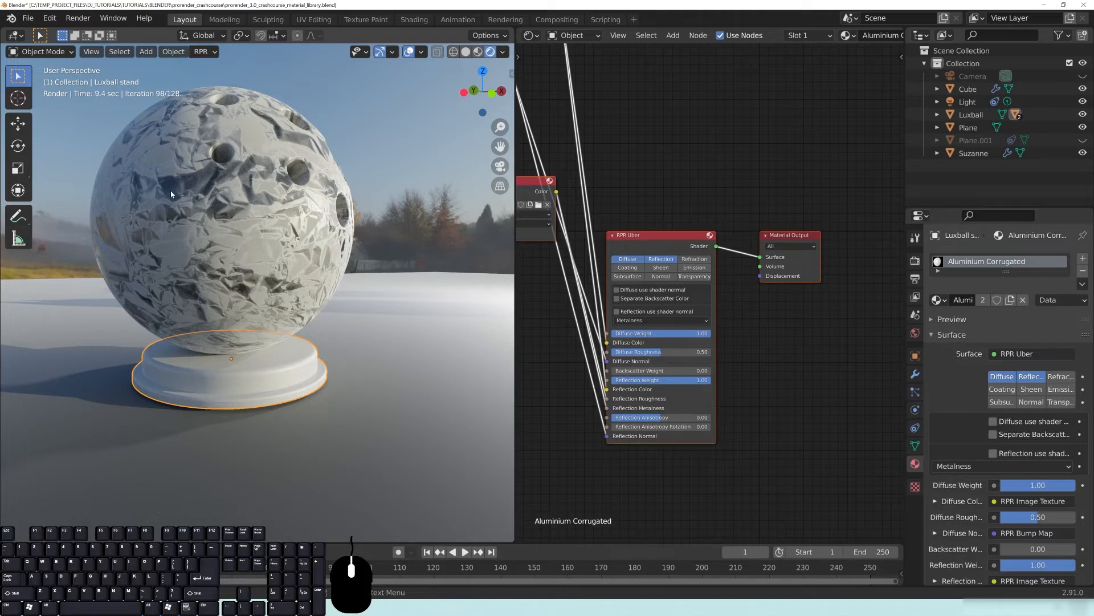
middle_click_drag(273, 196, 214, 234)
middle_click_drag(177, 316, 299, 256, "shift")
left_click(299, 257)
key("KP_Decimal")
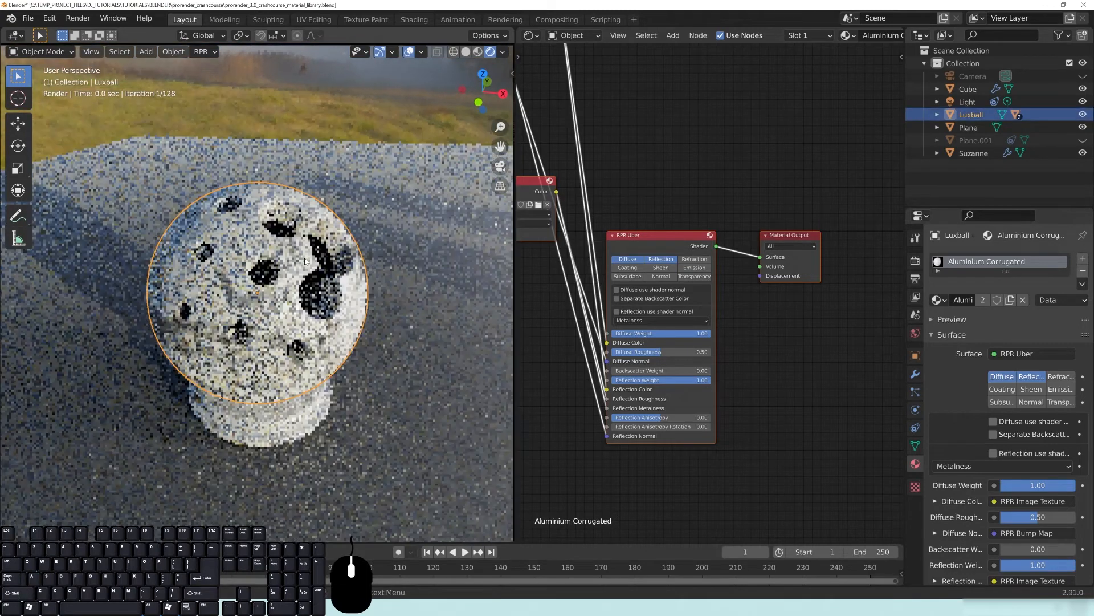
scroll(377, 263, "up", 1)
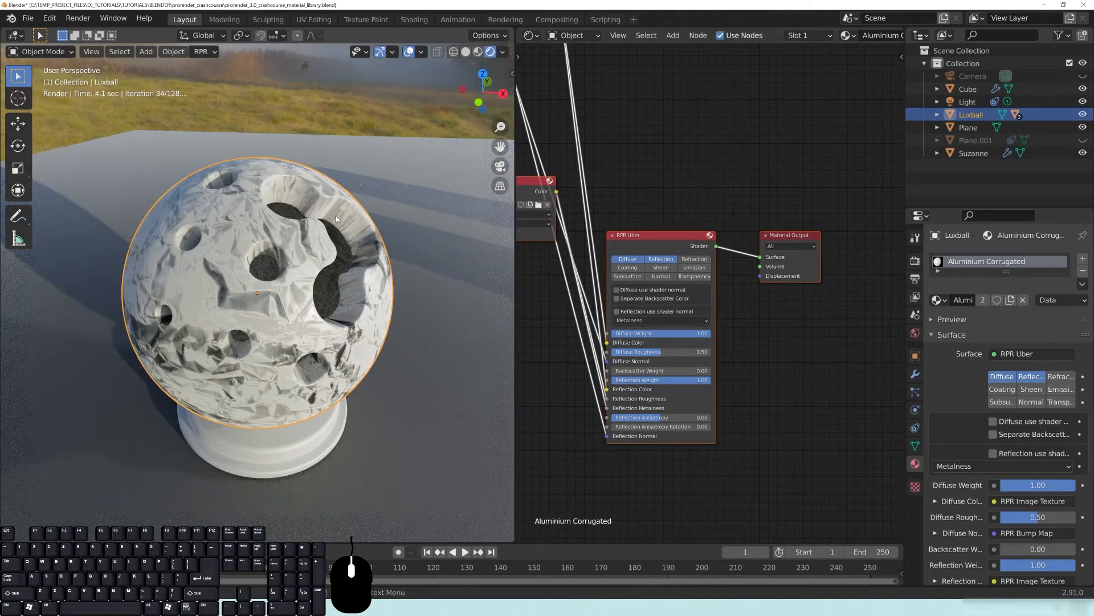
middle_click_drag(312, 226, 137, 294)
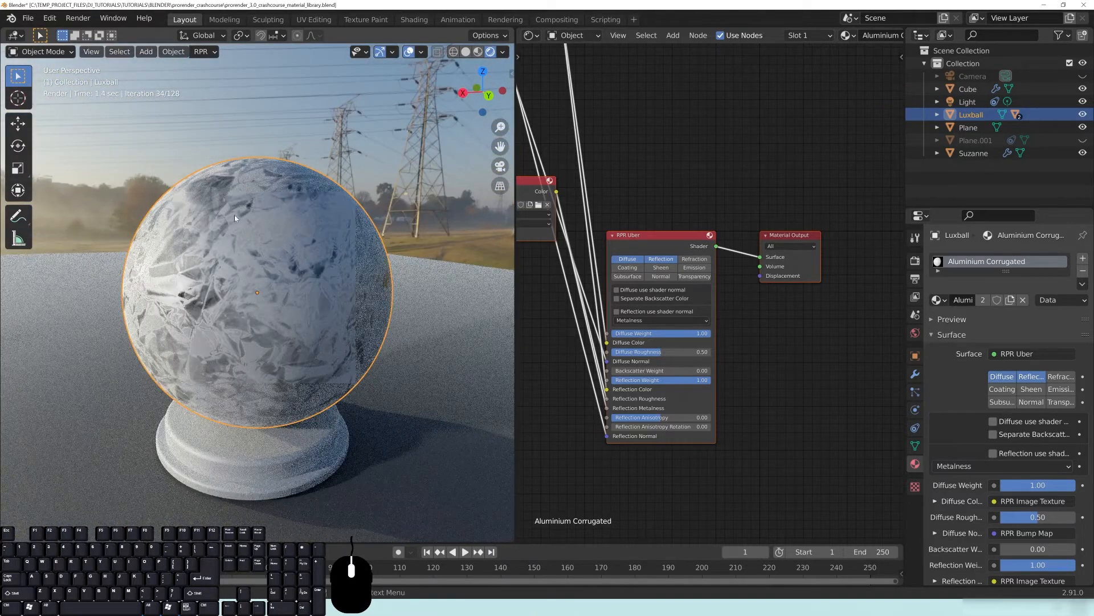
middle_click_drag(289, 398, 330, 279)
middle_click_drag(294, 206, 316, 212)
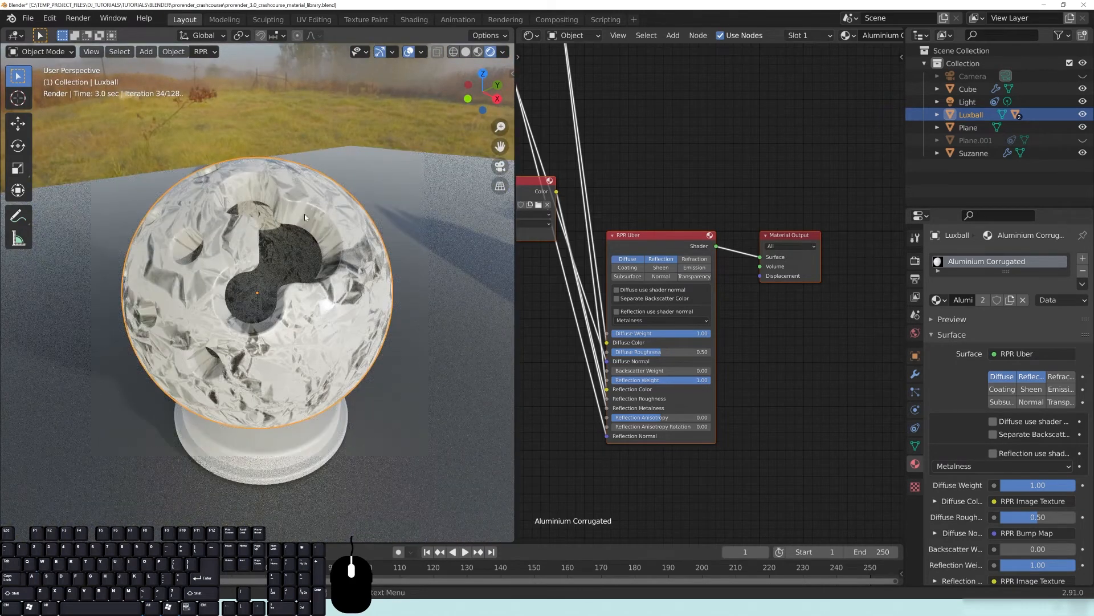
Step: Set the viewport to solid shading, open the UV Editing workspace for the Luxball and clear its UV selection
key("z")
left_click(412, 161)
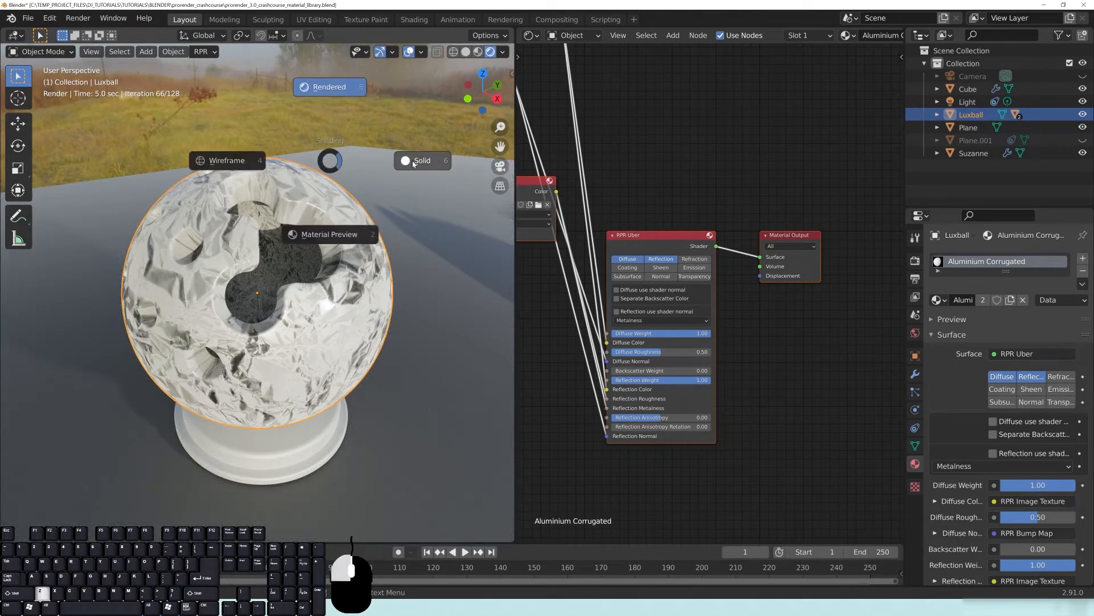
left_click(317, 20)
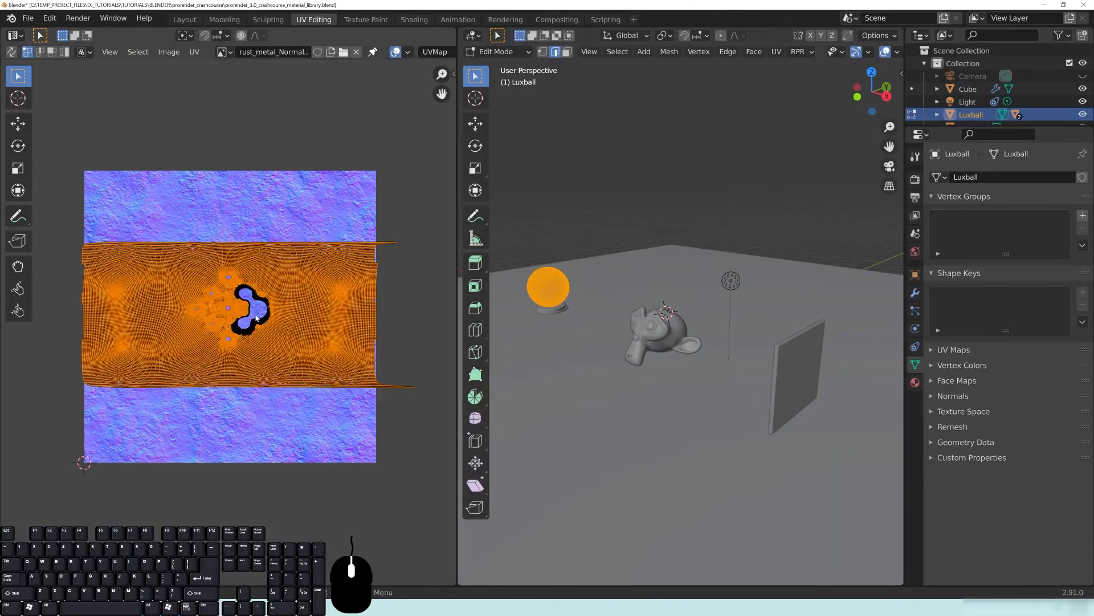
scroll(269, 311, "up", 5)
scroll(269, 311, "up", 3)
key("alt+a")
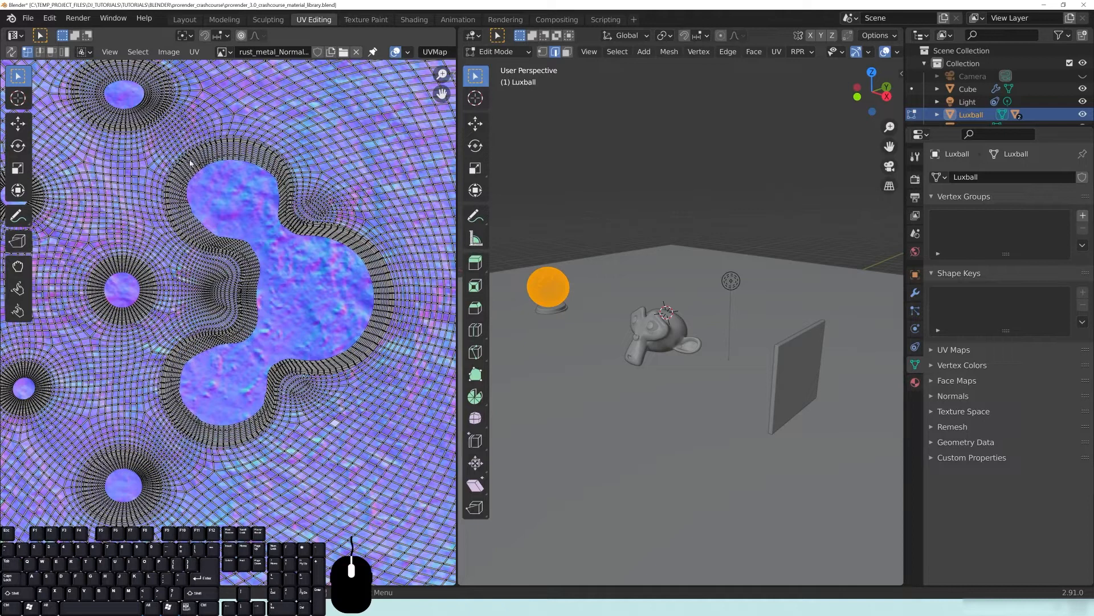
scroll(535, 281, "up", 2)
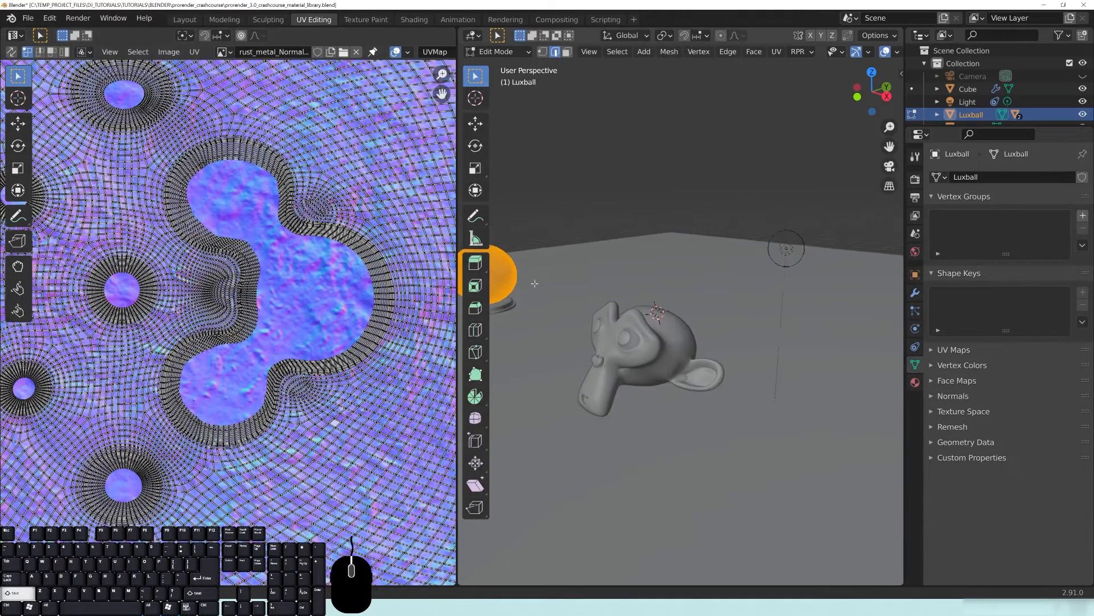
Step: Turn on UV sync selection, switch to face mode and select a patch of UV faces along the edge of the Luxball's large cavity
middle_click_drag(536, 281, 619, 306, "shift")
scroll(619, 305, "up", 2)
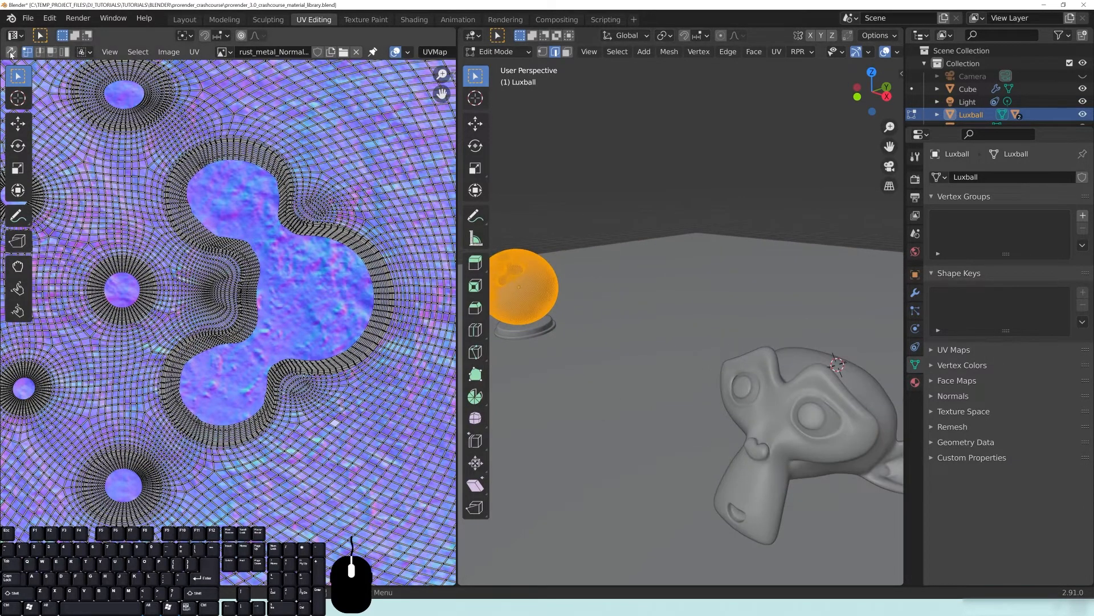
left_click(10, 55)
scroll(306, 333, "up", 5)
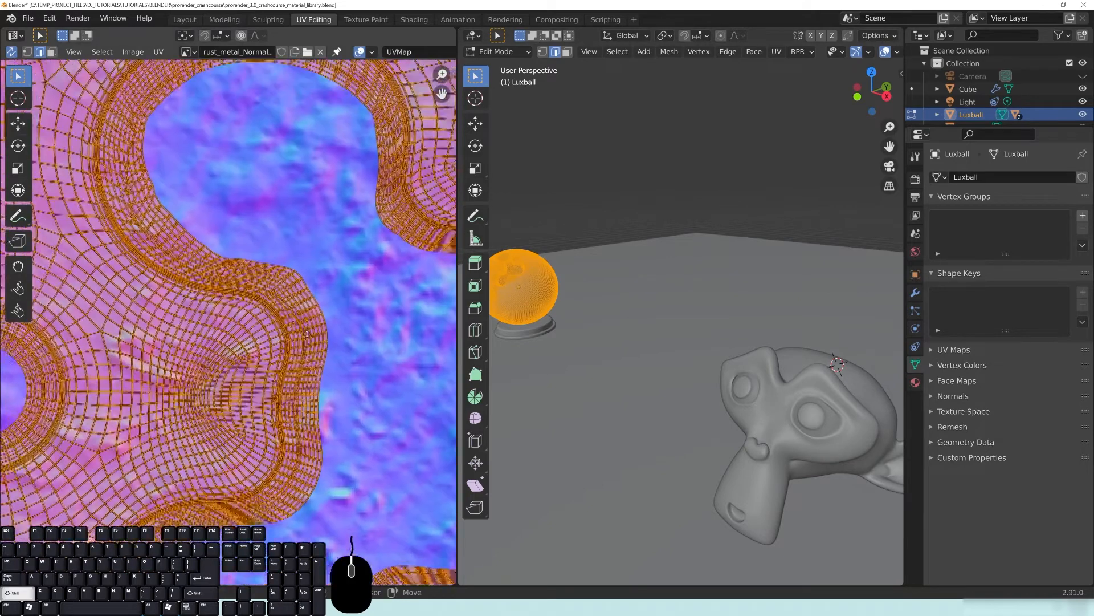
scroll(245, 259, "up", 3)
left_click(50, 53)
left_click(306, 289)
left_click_drag(305, 288, 182, 155)
Step: Frame the selected Luxball faces in the 3D viewport, switch it to rendered shading and hide the overlays
middle_click_drag(469, 273, 601, 294, "shift")
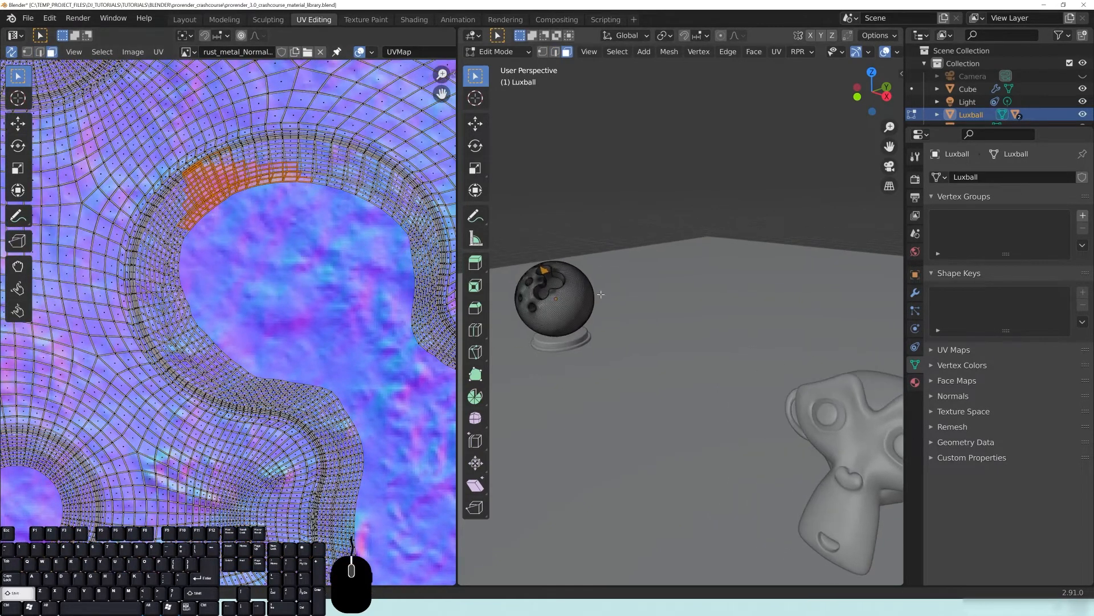
key("KP_Decimal")
scroll(614, 294, "down", 9)
middle_click_drag(711, 334, 634, 266)
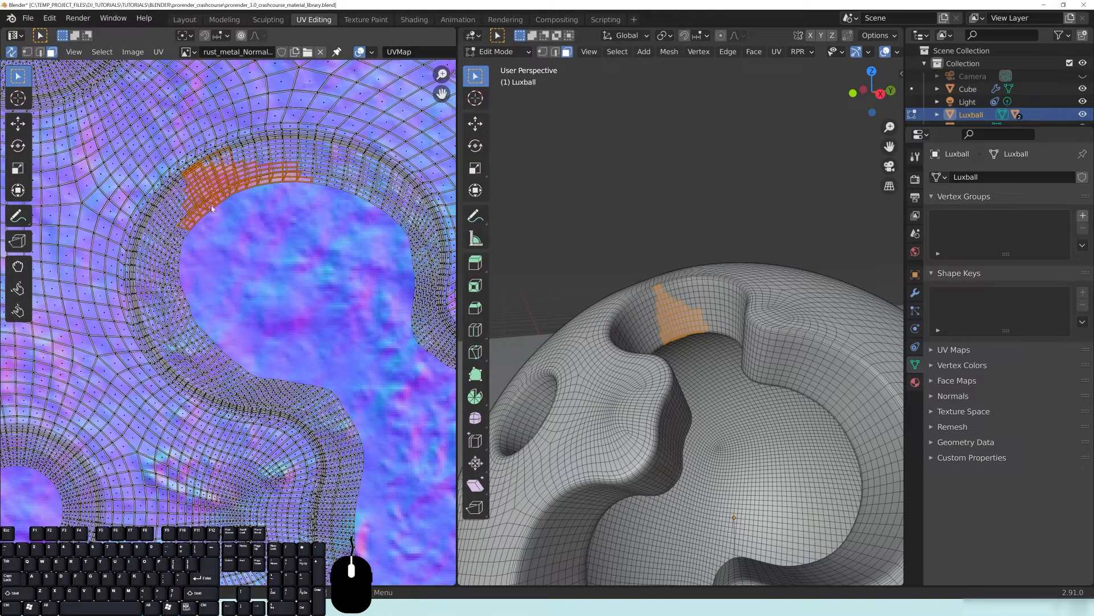
key("z")
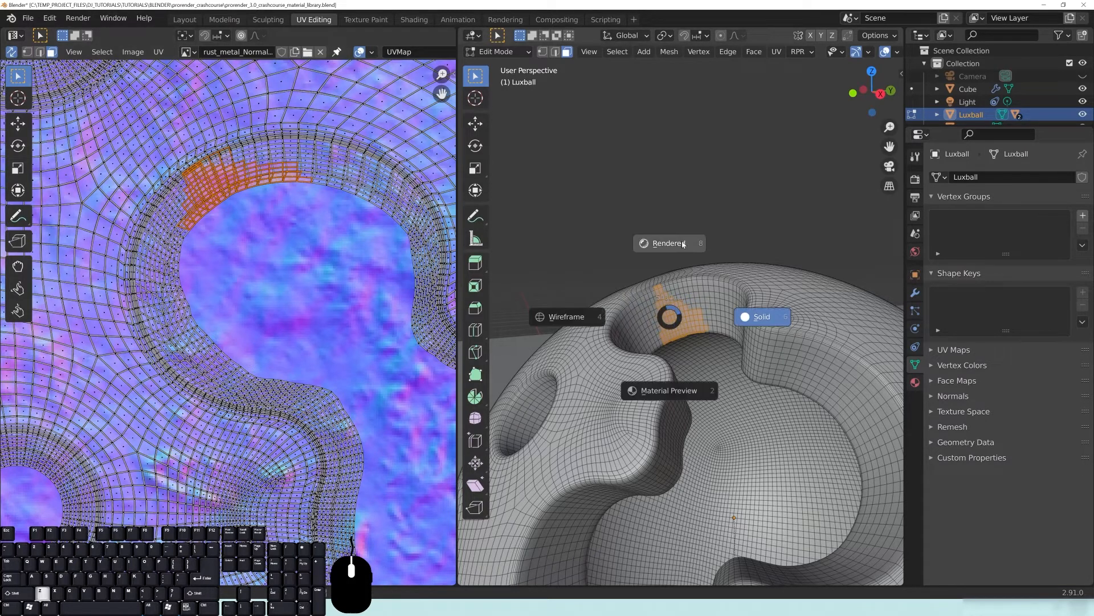
left_click(677, 244)
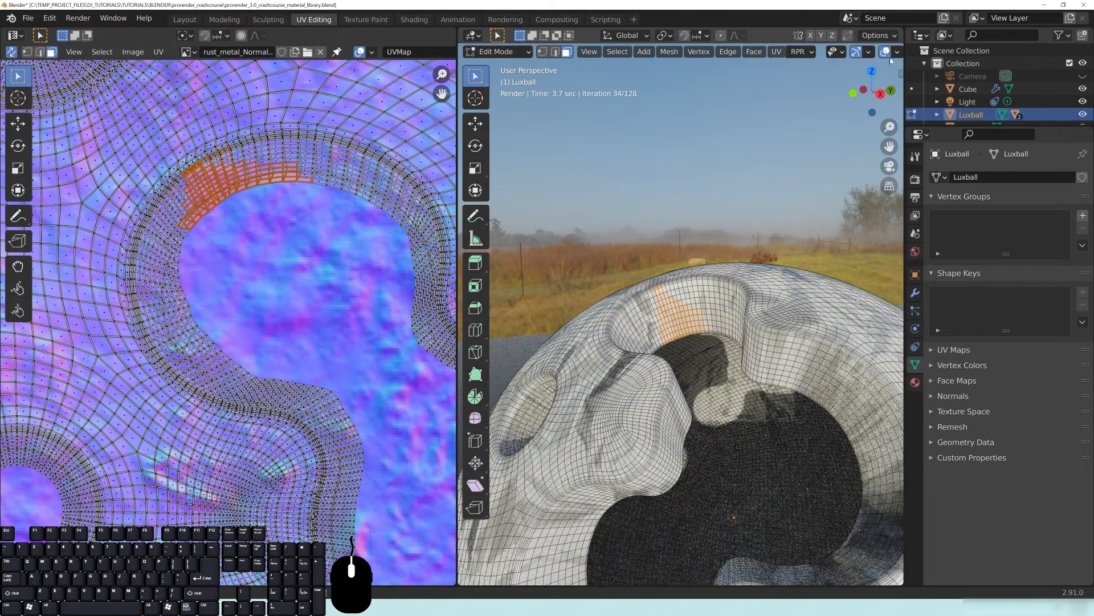
left_click(885, 52)
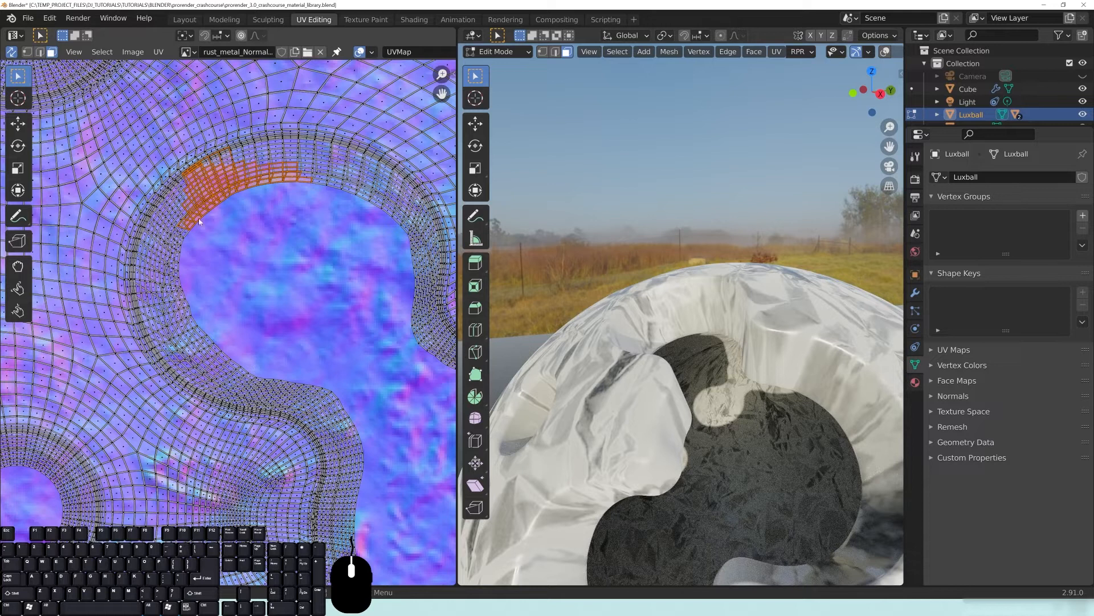
Step: Examine how the metal texture stretches around the Luxball's cavity and across its underside in the rendered view
middle_click_drag(750, 374, 755, 366)
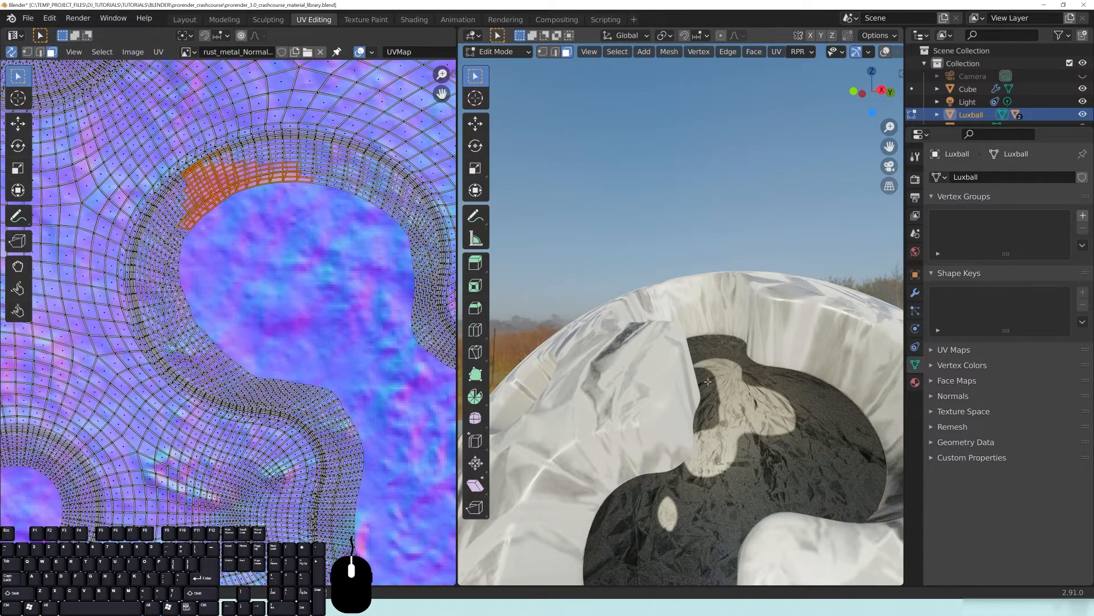
mouse_move(727, 393)
middle_mouse_down()
mouse_move(690, 415)
mouse_move(733, 388)
middle_mouse_up()
scroll(732, 388, "down", 5)
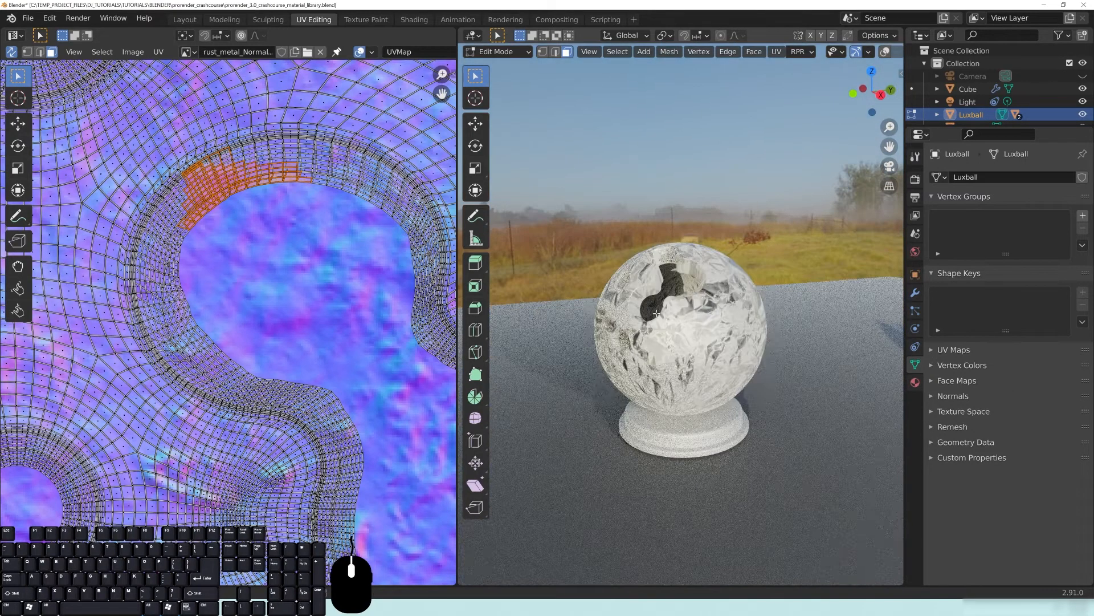
middle_click_drag(652, 419, 666, 373)
scroll(713, 448, "up", 2)
middle_click_drag(713, 447, 719, 437)
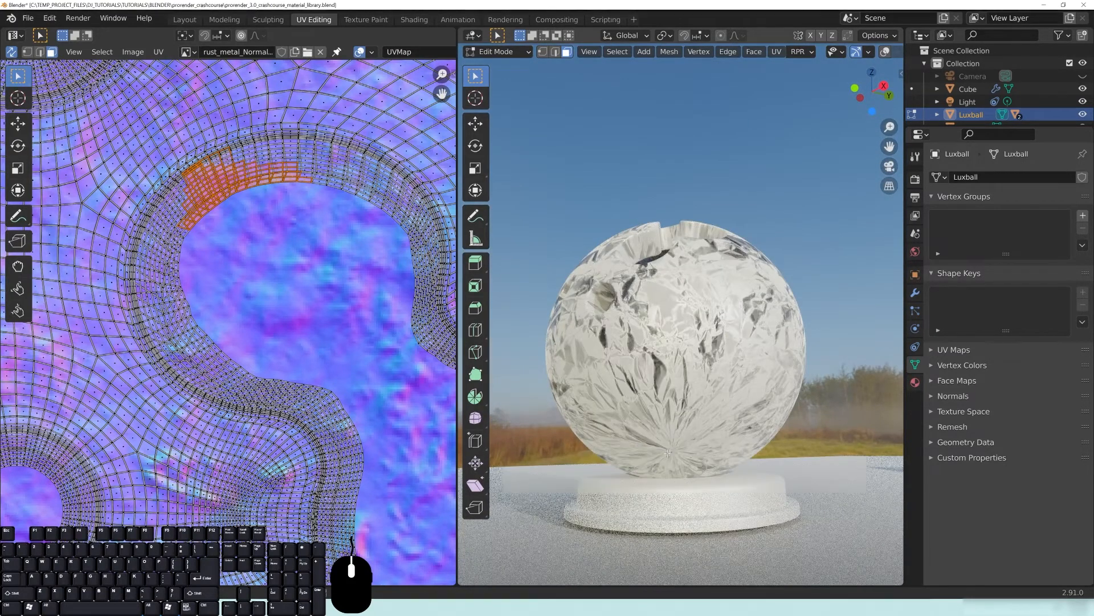
middle_click_drag(678, 447, 684, 232)
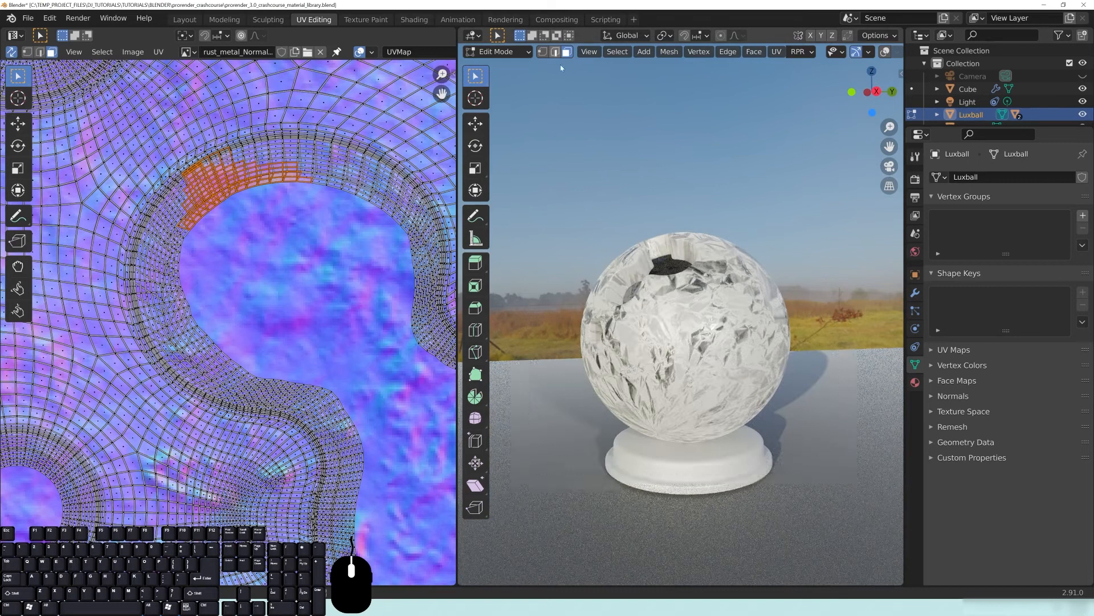
Step: Return the viewport to solid shading with overlays, leave the Luxball's mesh editing and open the Luxball stand in Edit Mode
key("z")
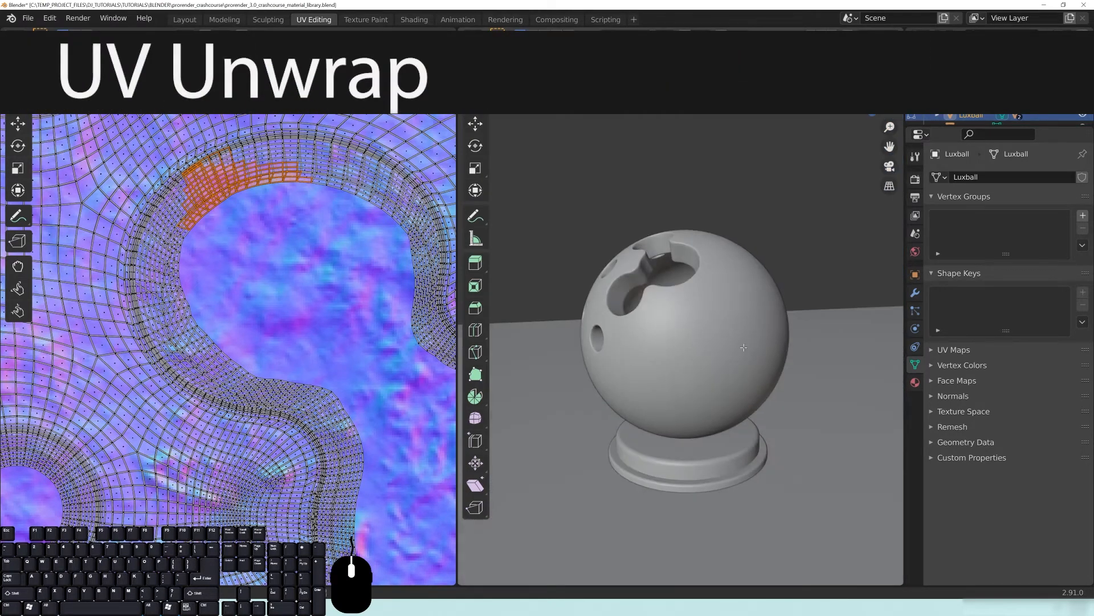
left_click(708, 464)
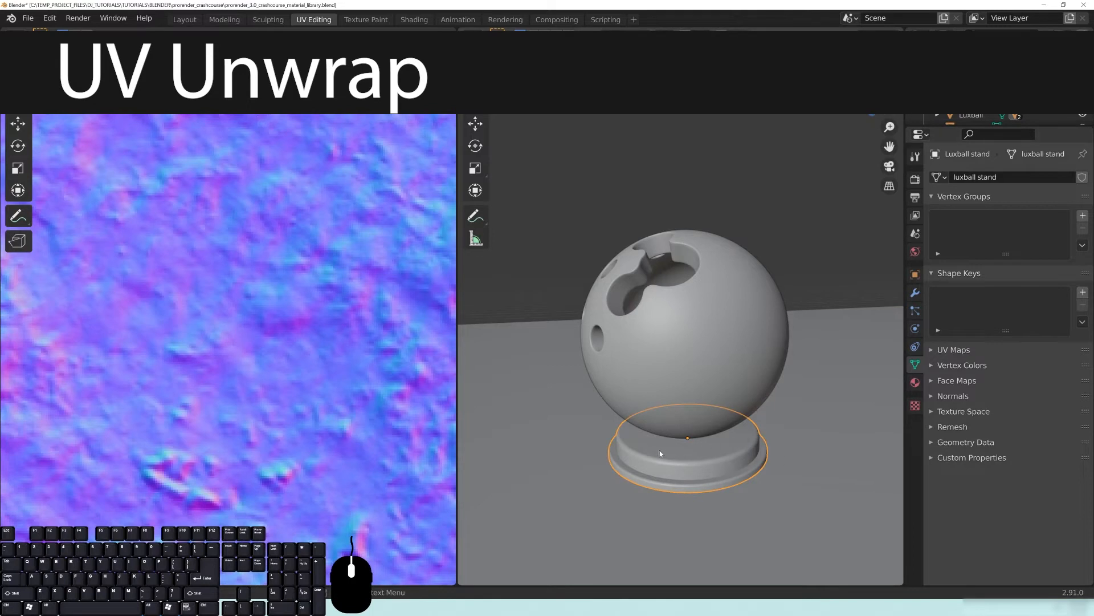
scroll(654, 454, "down", 2)
key("Tab")
scroll(728, 300, "up", 4)
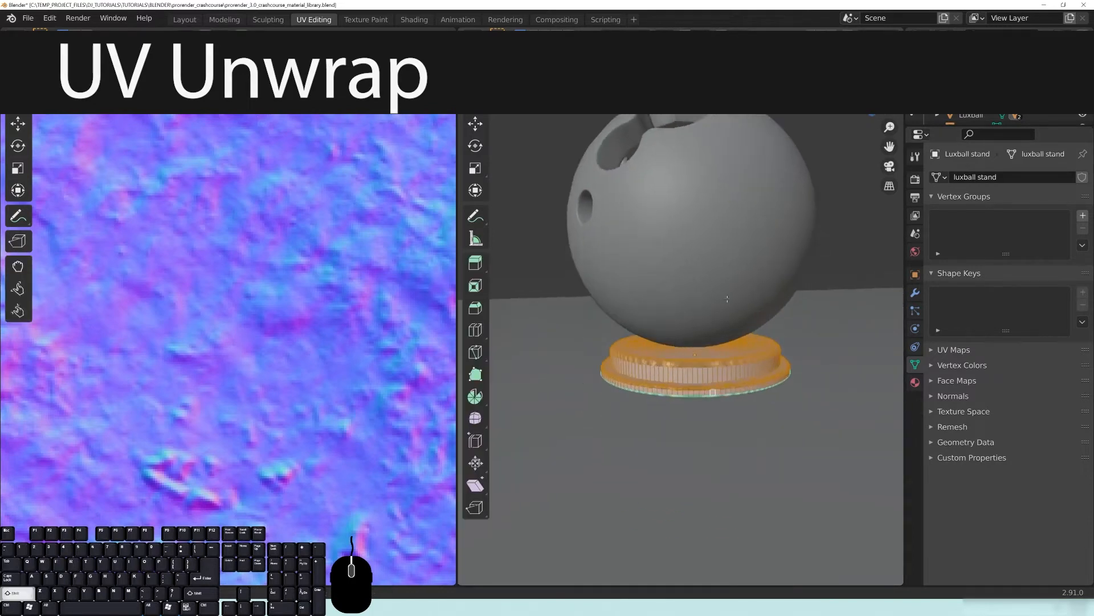
scroll(728, 300, "up", 3)
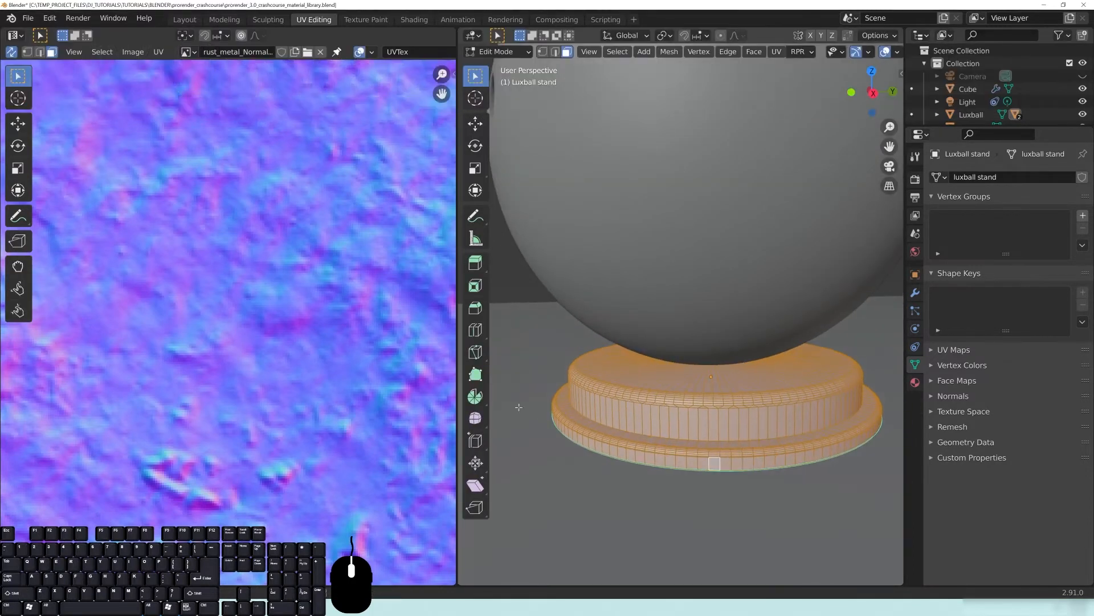
Step: In edge mode, select the Luxball stand's ring edges and connecting vertical edges and mark them as seams
key("2")
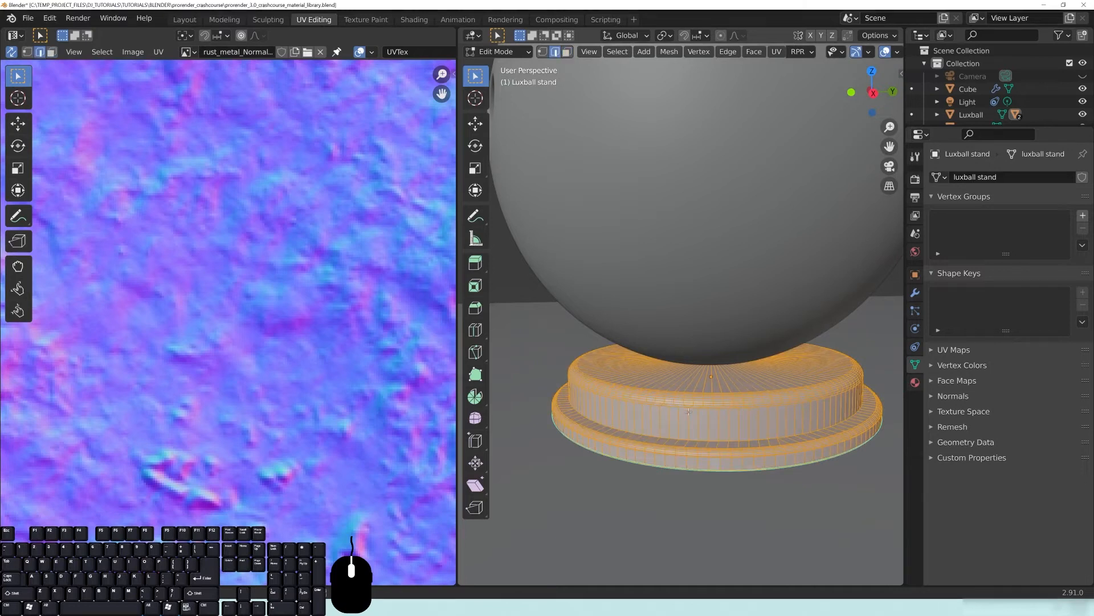
scroll(662, 416, "up", 2)
middle_click_drag(664, 422, 668, 429)
left_click(688, 447, "alt")
middle_click_drag(695, 481, 699, 434, "shift")
middle_click_drag(699, 434, 634, 451)
scroll(722, 386, "up", 2)
left_click(723, 386, "ctrl+shift")
scroll(634, 450, "down", 5)
middle_click_drag(634, 450, 627, 399, "shift")
scroll(632, 399, "up", 5)
left_click(719, 422, "ctrl")
middle_click_drag(719, 422, 718, 348)
left_click(566, 365, "ctrl")
left_click(688, 331, "ctrl")
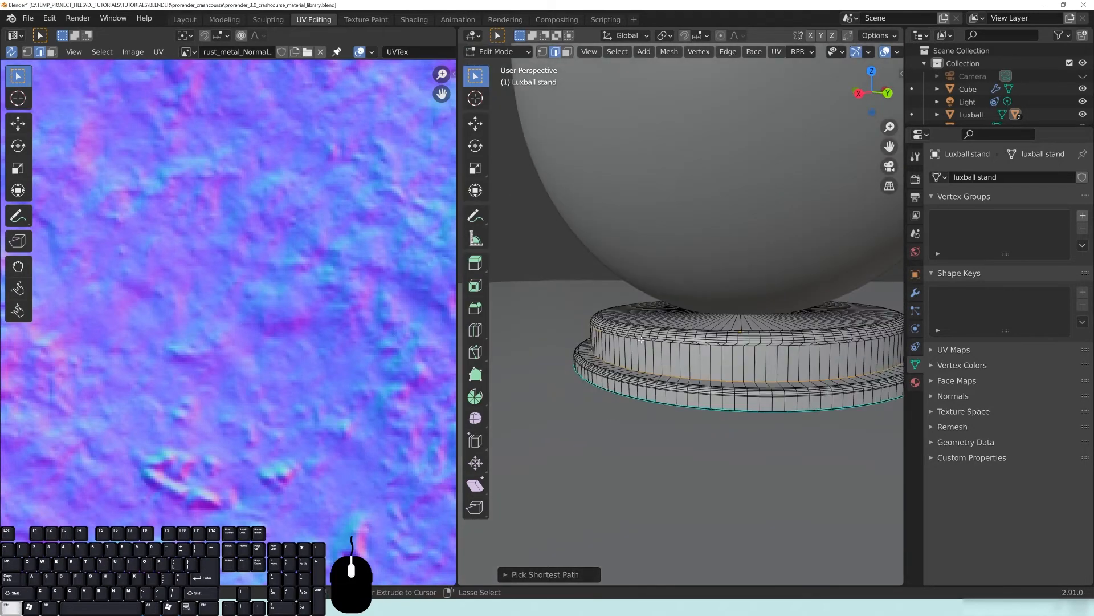
scroll(684, 359, "up", 2)
middle_click_drag(632, 365, 648, 368)
right_click(647, 368)
left_click(633, 472)
Step: Clear the selection, select another edge loop around the Luxball stand and mark it as a seam
middle_click_drag(641, 456, 736, 433)
left_click(741, 423, "alt")
middle_click_drag(735, 377, 740, 420)
key("alt+a")
left_click(687, 445, "alt+shift")
right_click(687, 439)
left_click(686, 440)
Step: Select the whole Luxball stand mesh and unwrap its UVs along the marked seams
key("a")
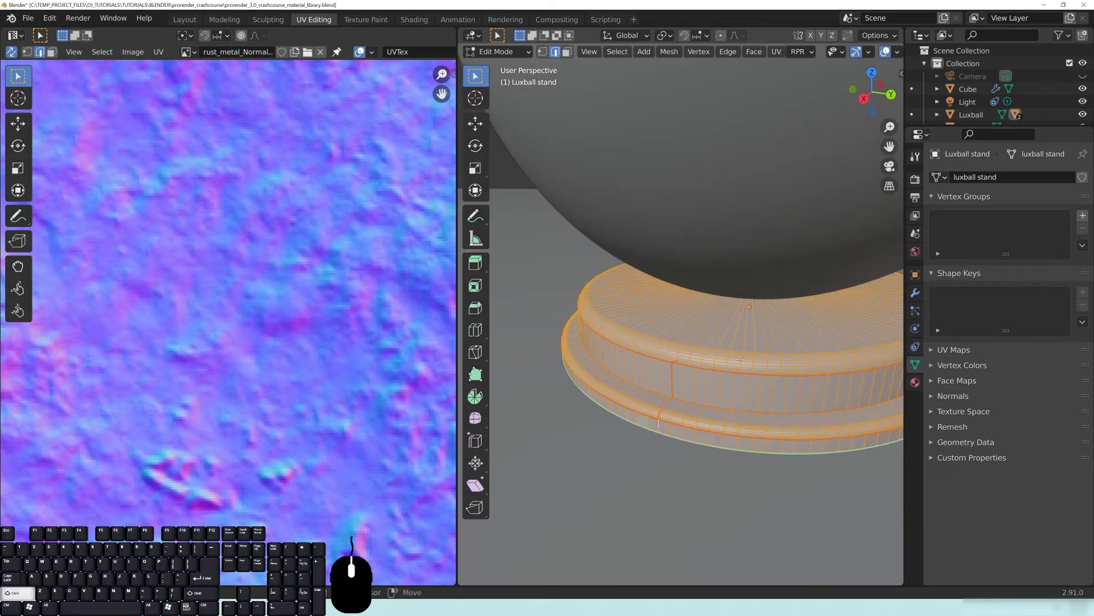
middle_click_drag(740, 359, 720, 341)
key("u")
left_click(720, 340)
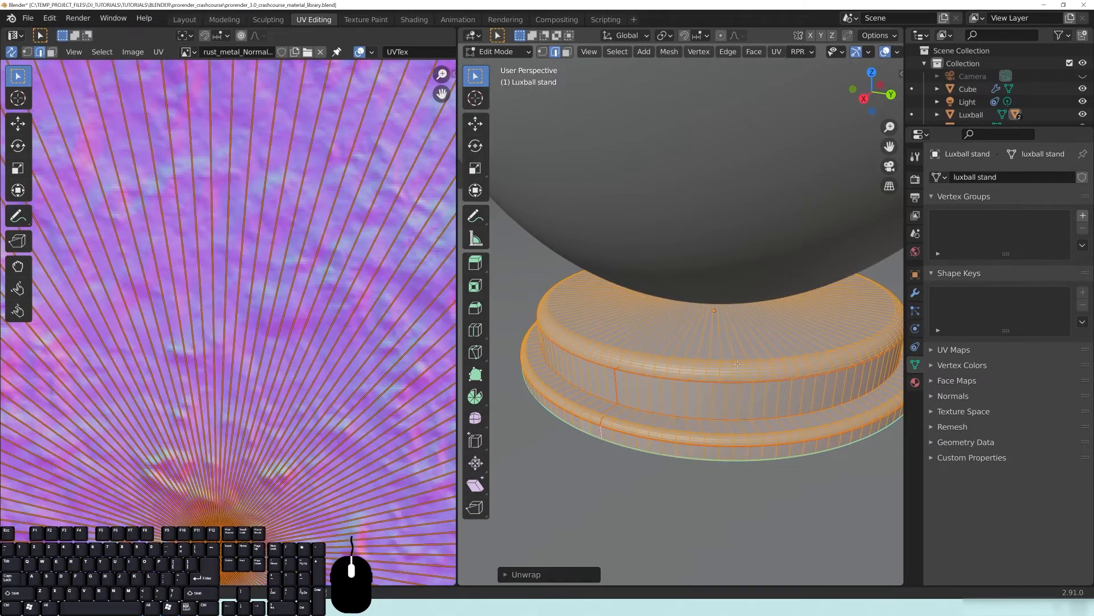
Step: Examine the Luxball stand's unwrapped UV islands over the texture image, both as a whole and up close
scroll(696, 319, "down", 5)
scroll(256, 379, "down", 8)
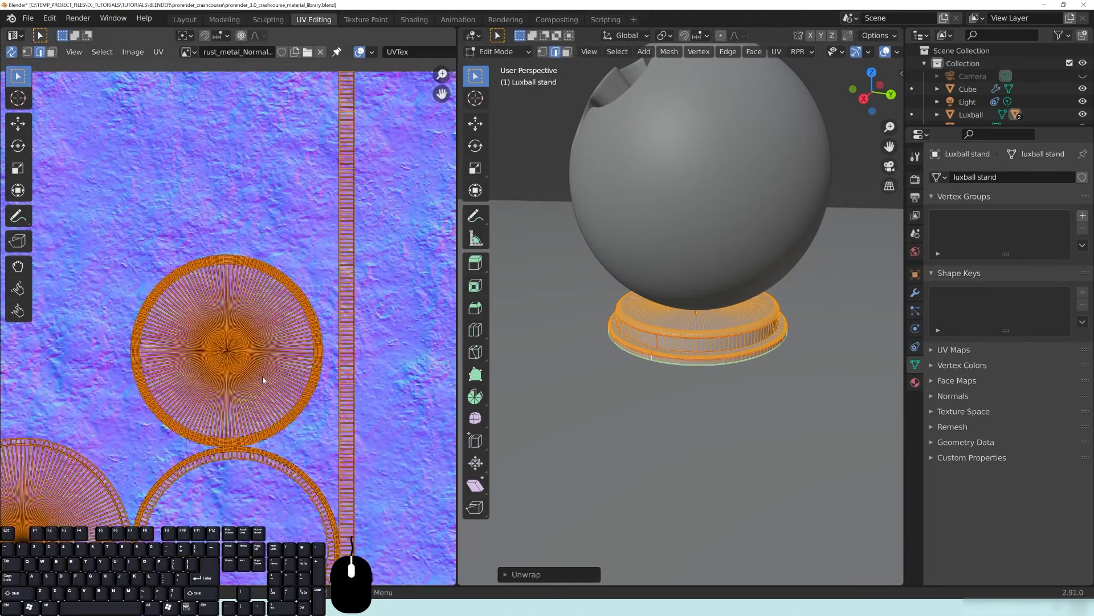
scroll(348, 359, "up", 1)
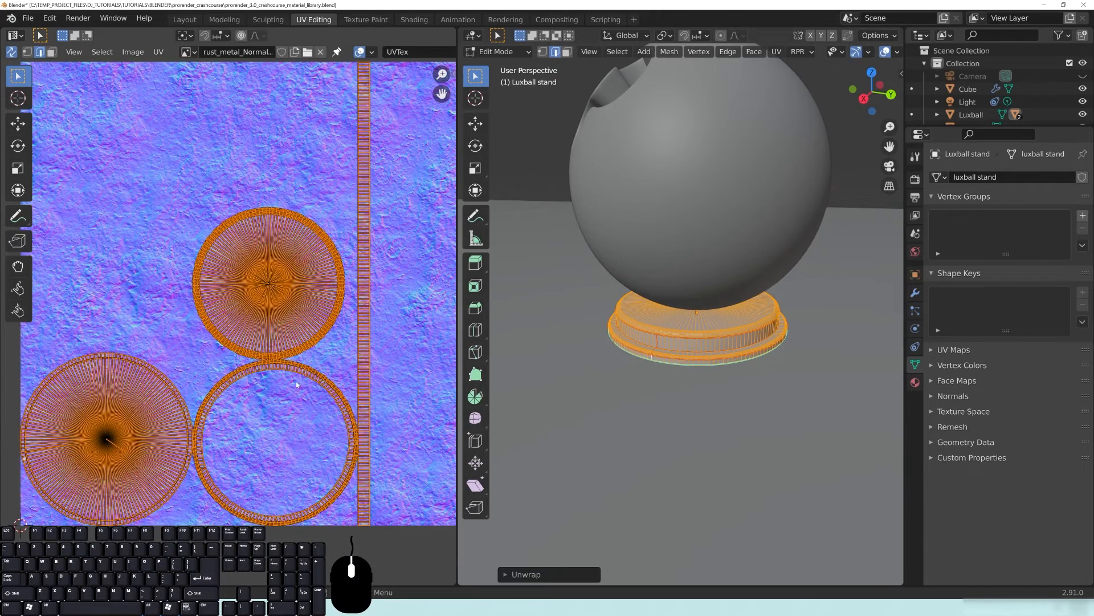
key("shift+Home")
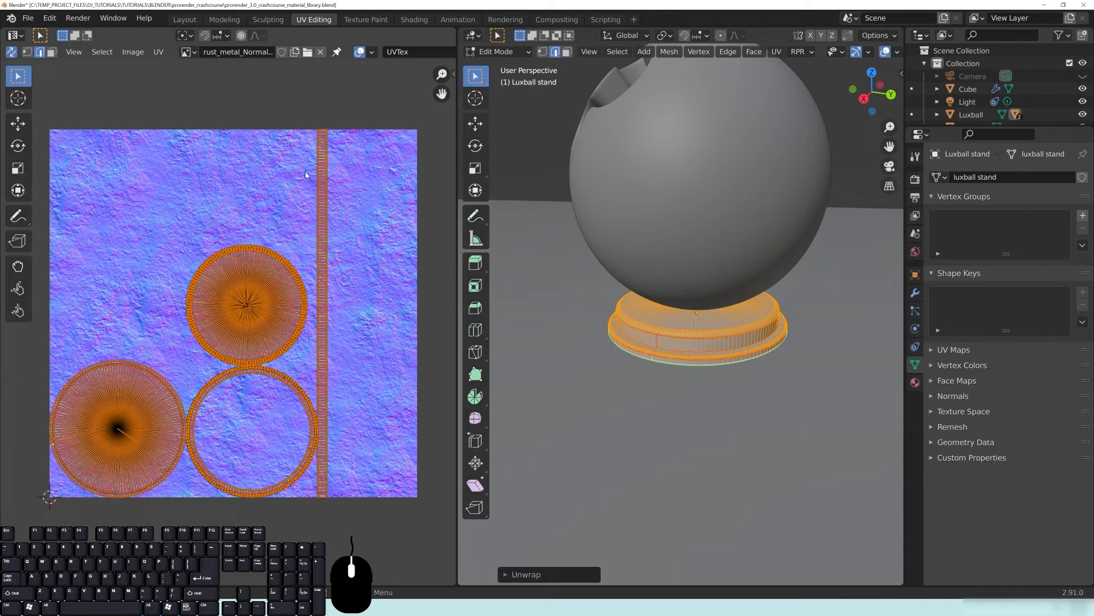
middle_click_drag(731, 302, 706, 293)
key("Tab")
key("Tab")
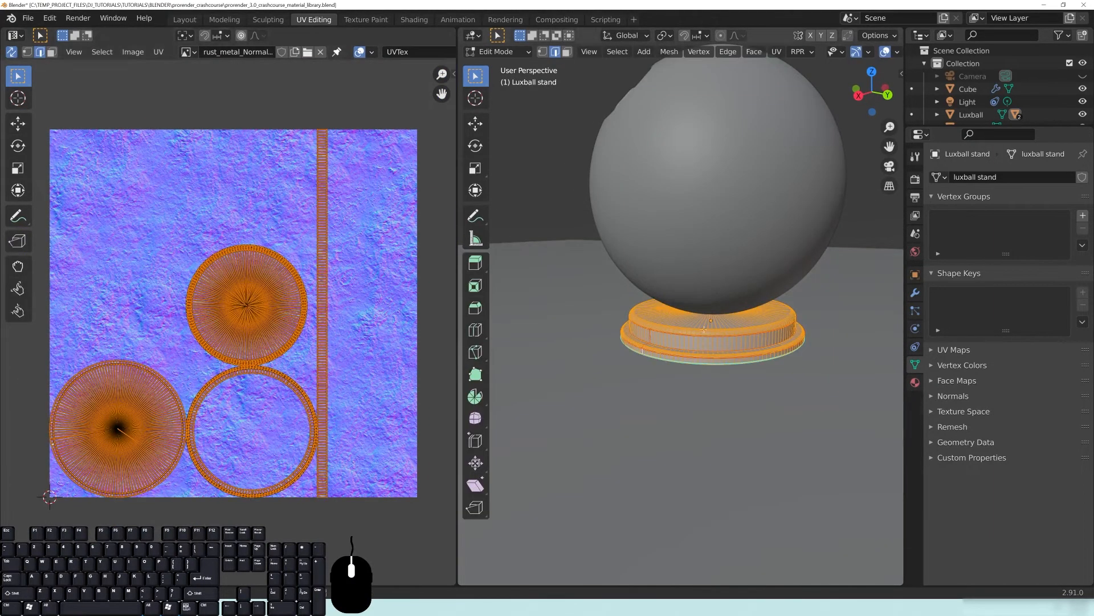
scroll(348, 263, "up", 3)
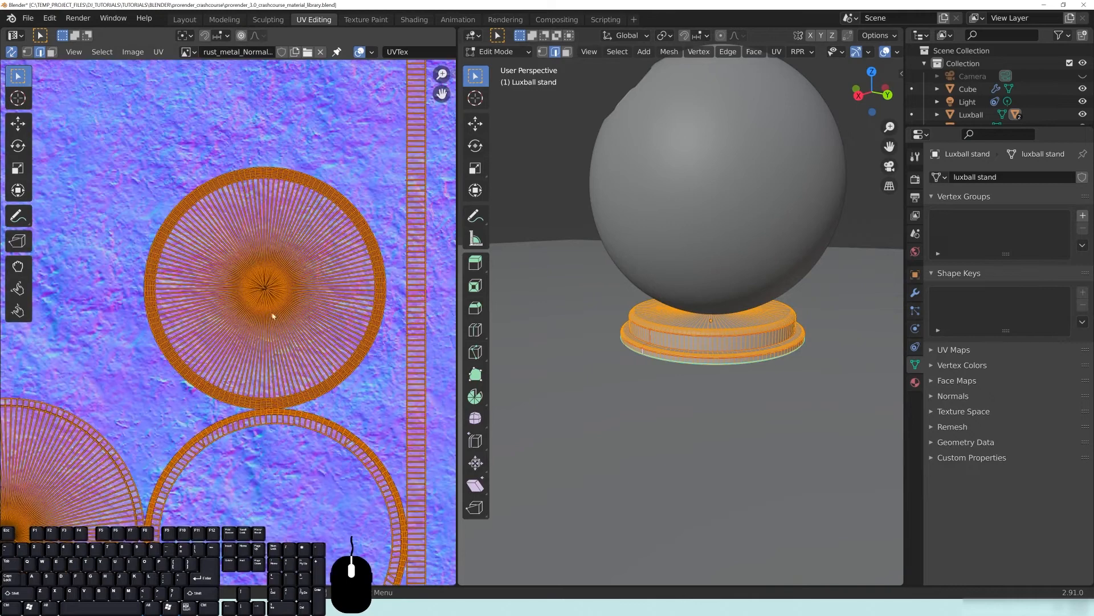
middle_click_drag(206, 391, 128, 374, "shift")
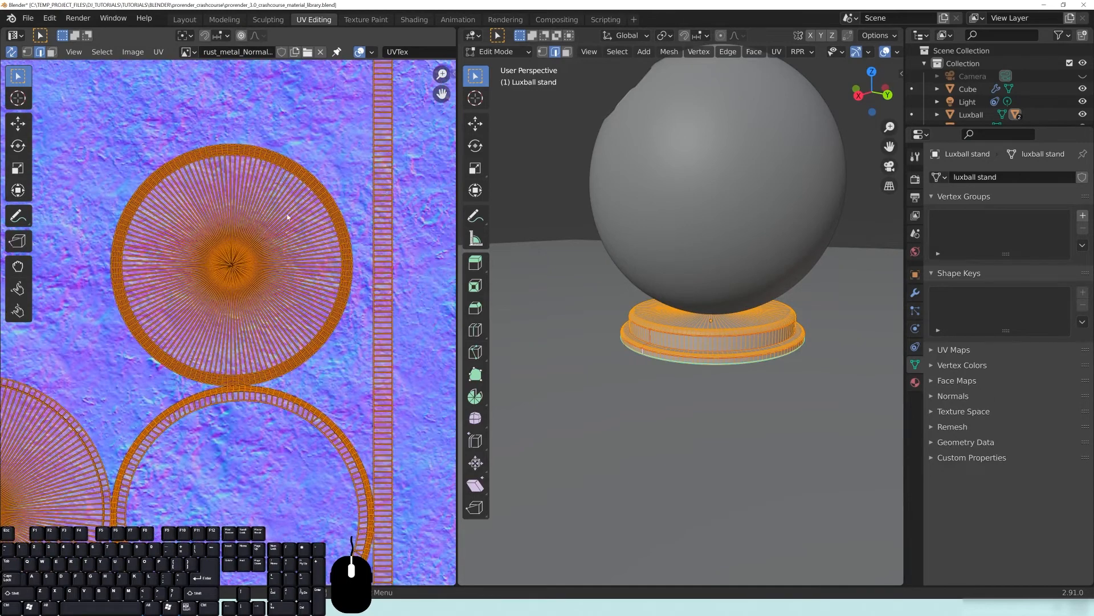
middle_click_drag(389, 123, 316, 208, "shift")
Step: Leave Edit Mode on the Luxball stand and switch the viewport to rendered shading
mouse_move(690, 328)
middle_mouse_down()
mouse_move(762, 342)
mouse_move(723, 309)
mouse_move(688, 317)
middle_mouse_up()
key("Tab")
key("z")
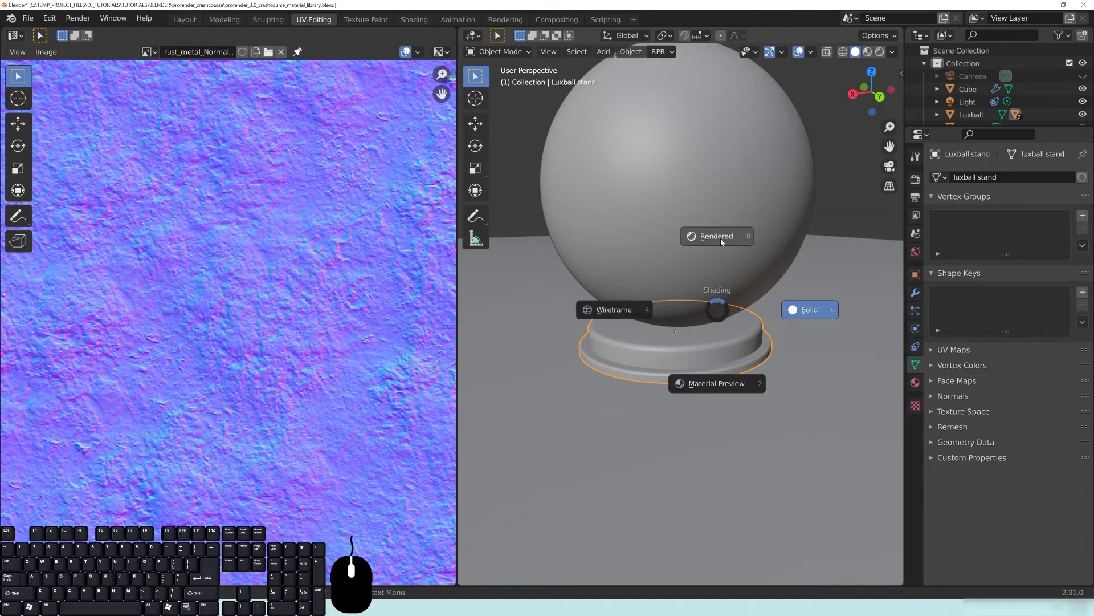
key("8")
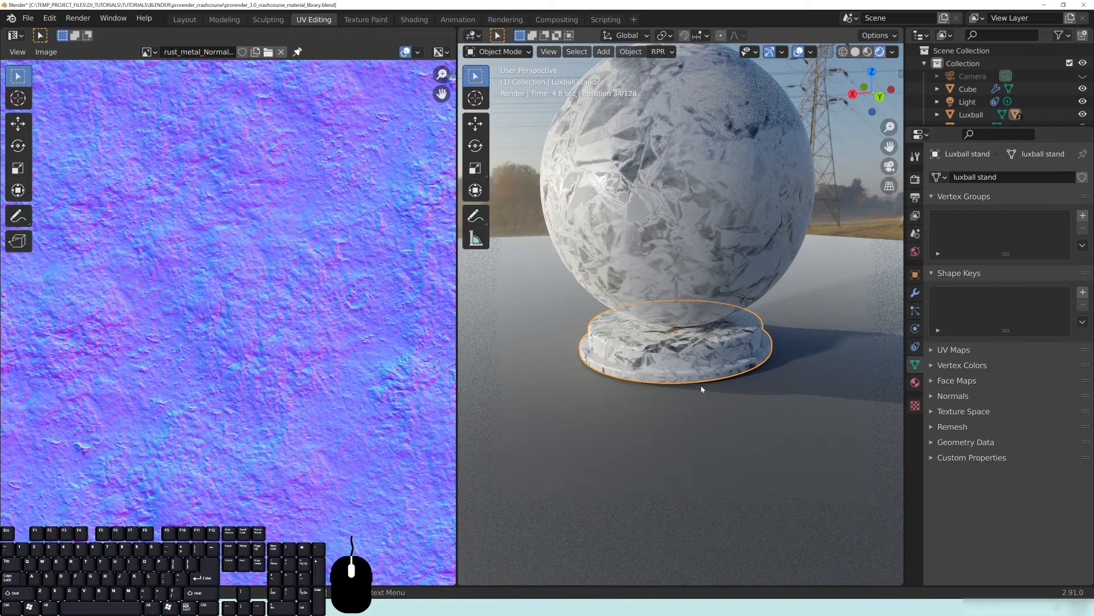
Step: Examine how the rendered material maps onto the Luxball stand and ball, up close and from several sides
scroll(701, 389, "up", 6)
middle_click_drag(659, 474, 725, 415, "shift")
scroll(725, 416, "down", 2)
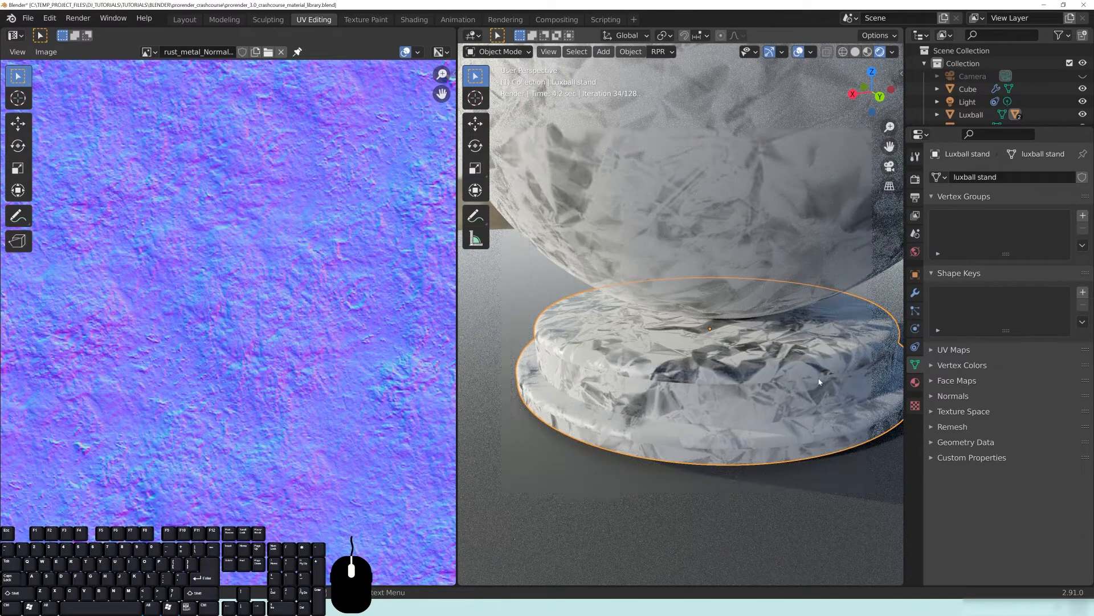
middle_click_drag(542, 347, 703, 384)
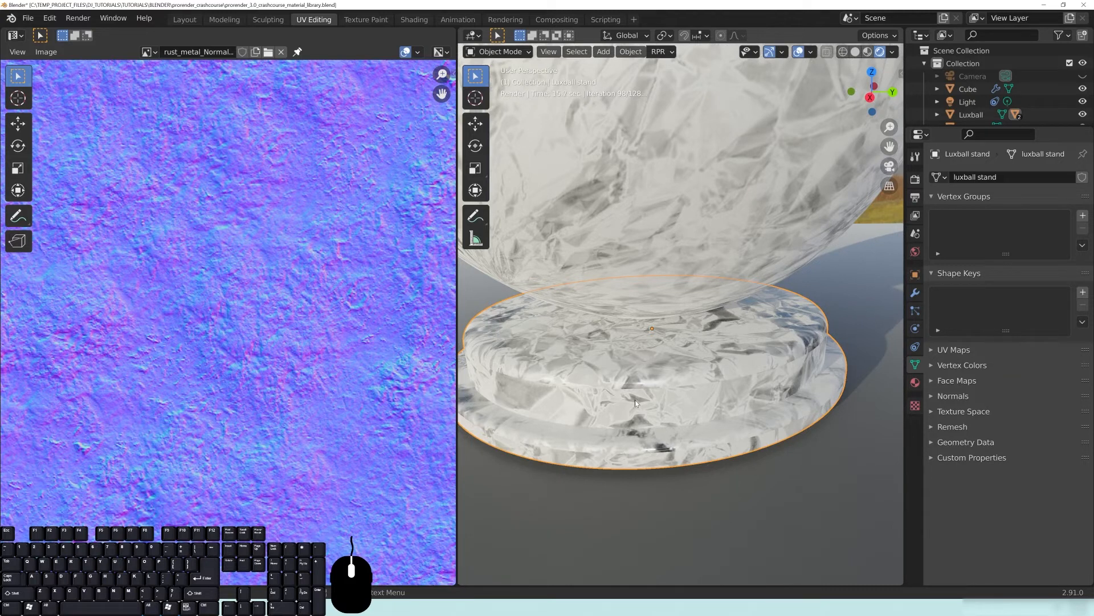
middle_click_drag(705, 388, 669, 387)
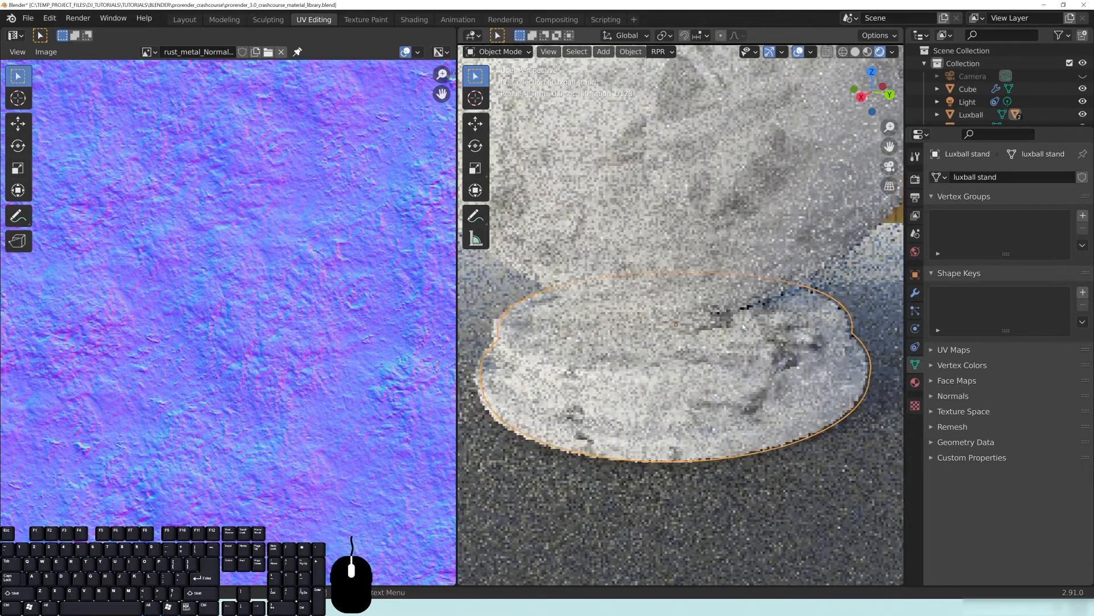
scroll(763, 319, "down", 3)
scroll(766, 319, "down", 4)
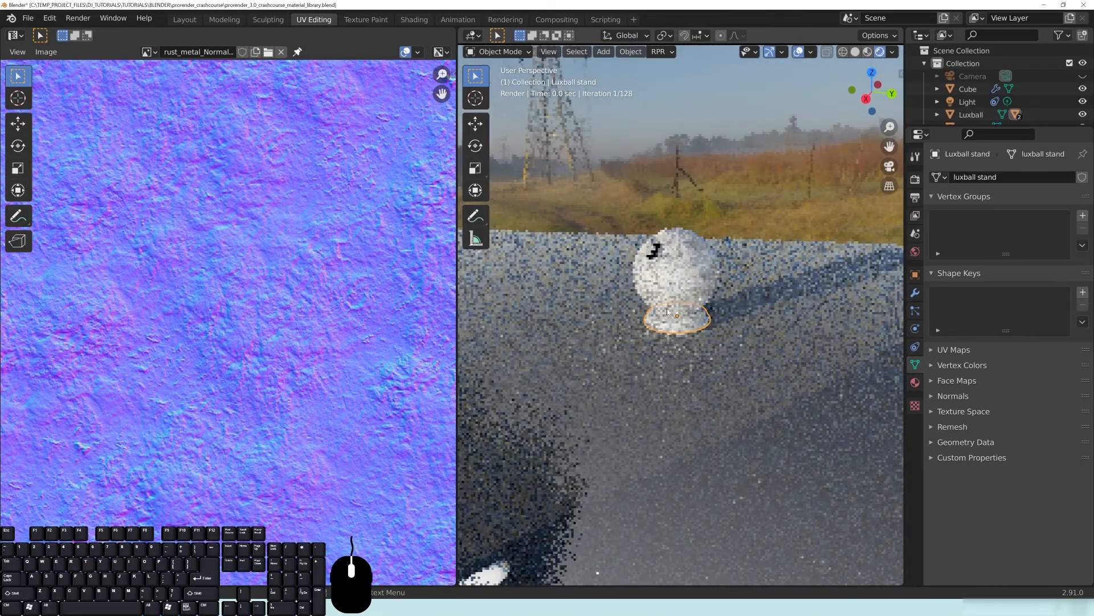
scroll(691, 340, "up", 4)
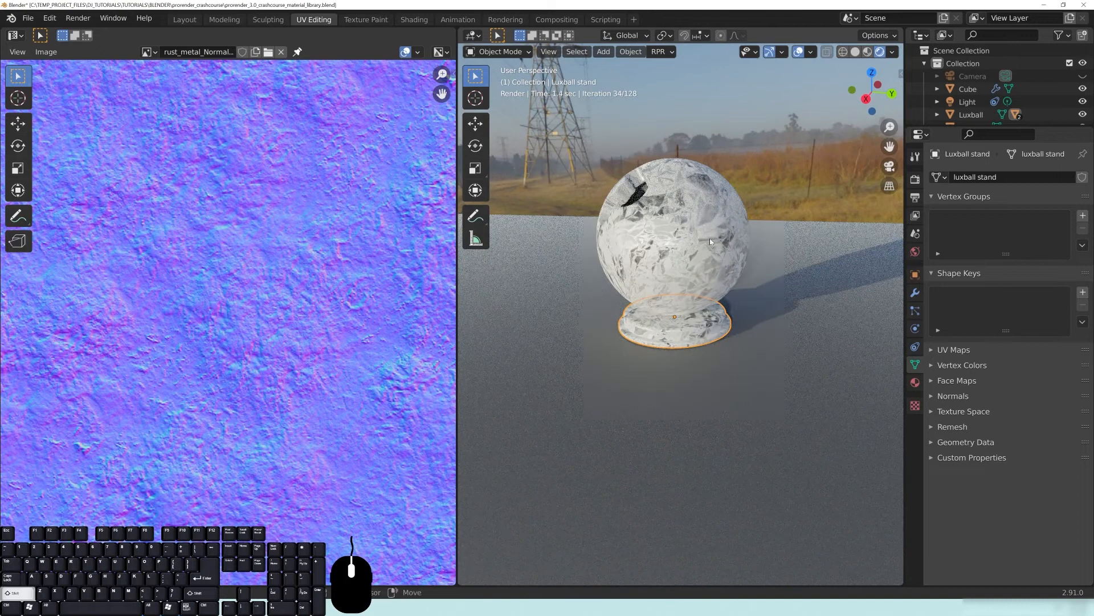
middle_click_drag(706, 226, 696, 287)
scroll(636, 286, "up", 4)
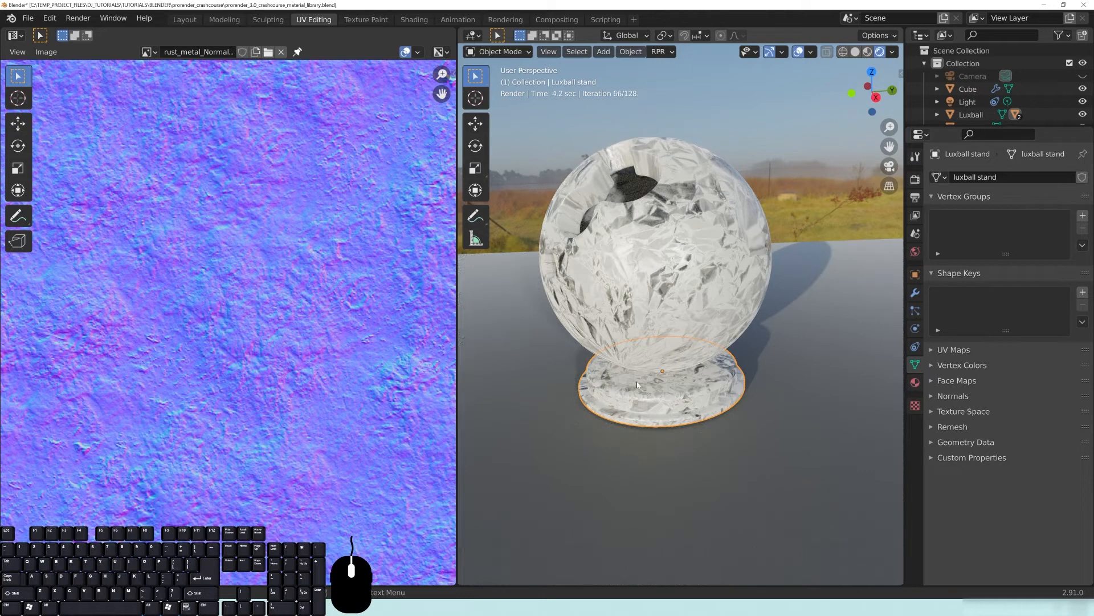
middle_click_drag(663, 348, 677, 348)
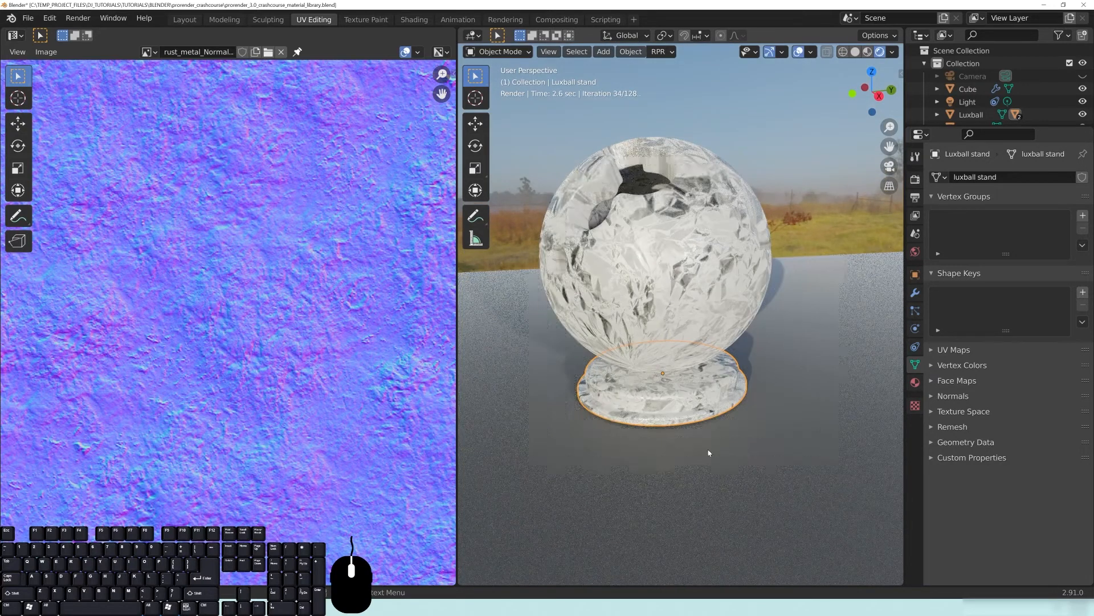
Step: Select the ground plane beneath the Luxball and the monkey head
scroll(648, 352, "down", 8)
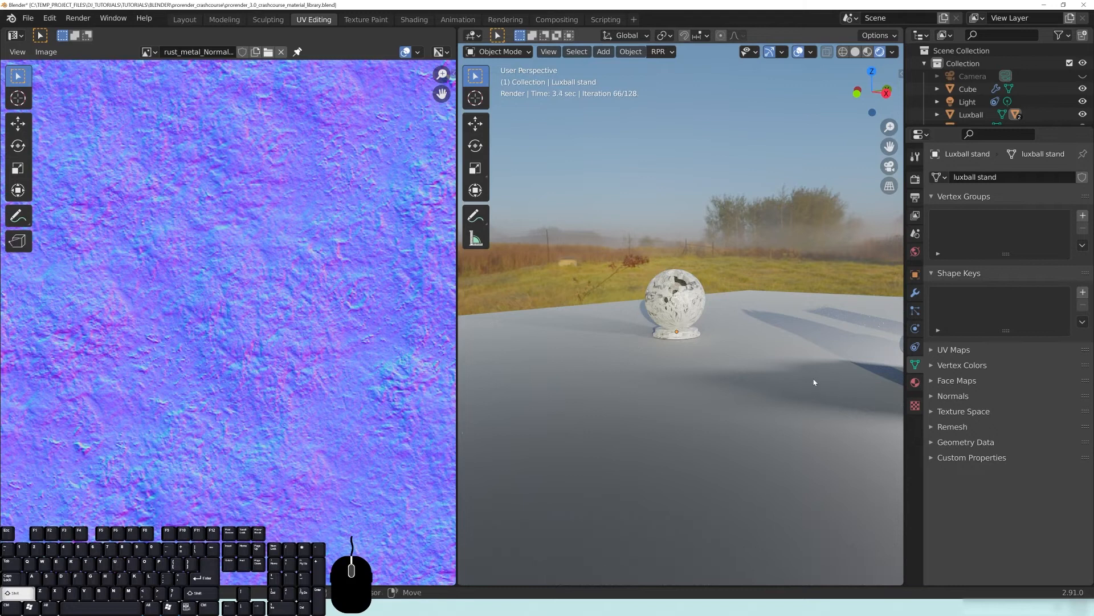
middle_click_drag(813, 383, 717, 372, "shift")
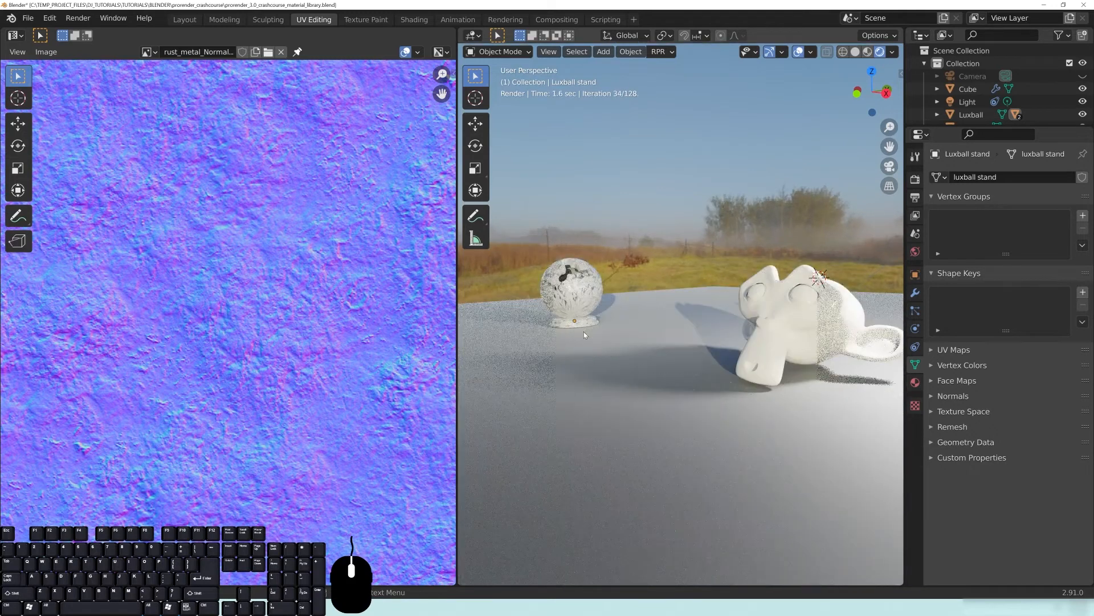
middle_click_drag(753, 302, 797, 402)
left_click(797, 402)
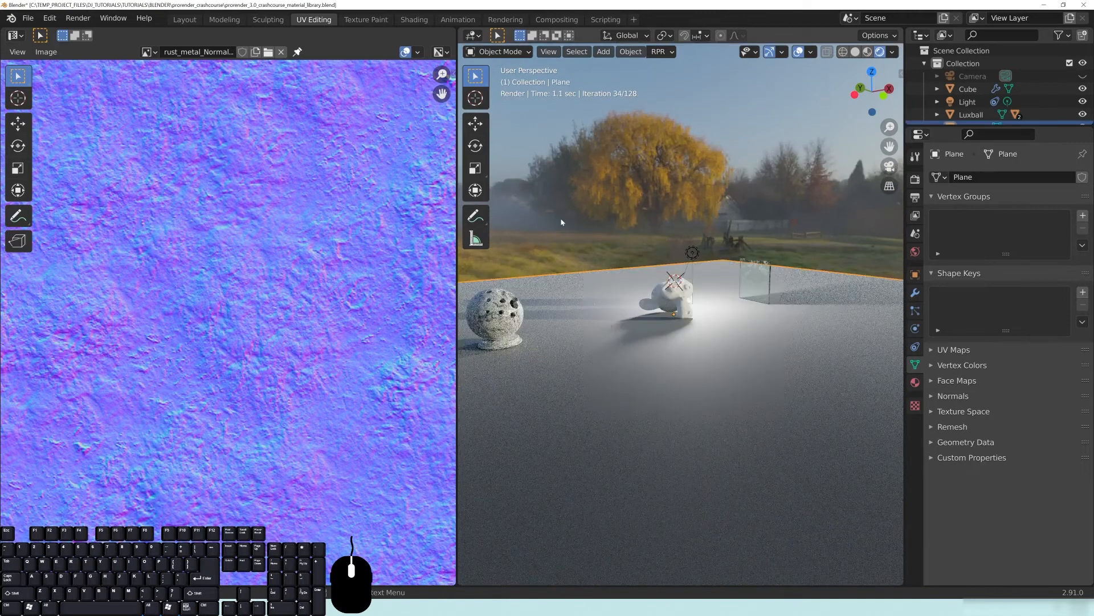
Step: Switch the viewport back to solid shading and open the Layout workspace with the ground plane in view
key("z")
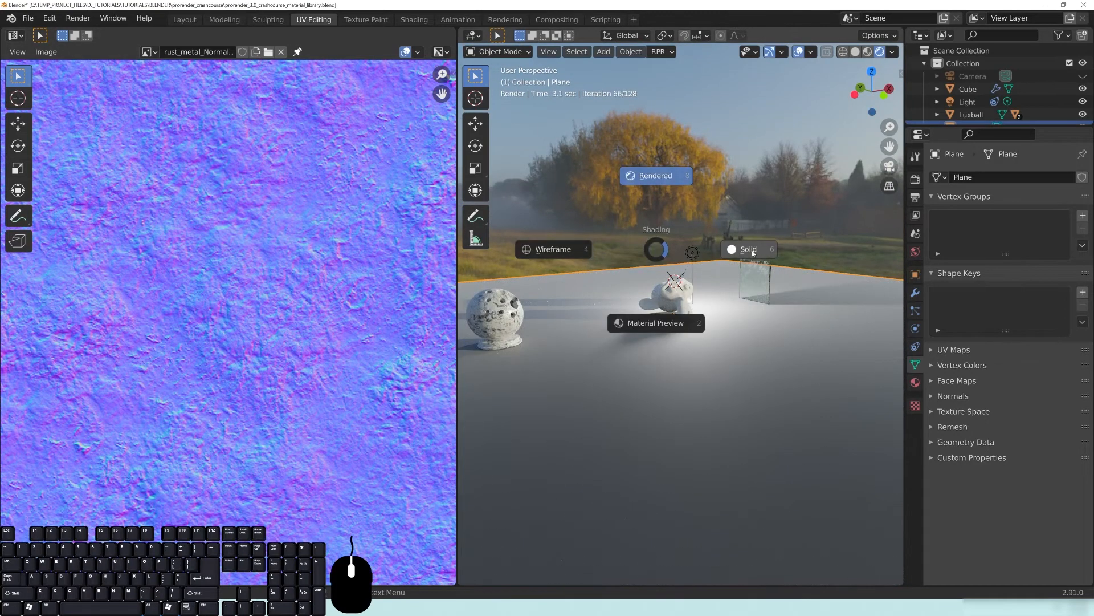
left_click(736, 245)
left_click(185, 19)
scroll(330, 218, "down", 8)
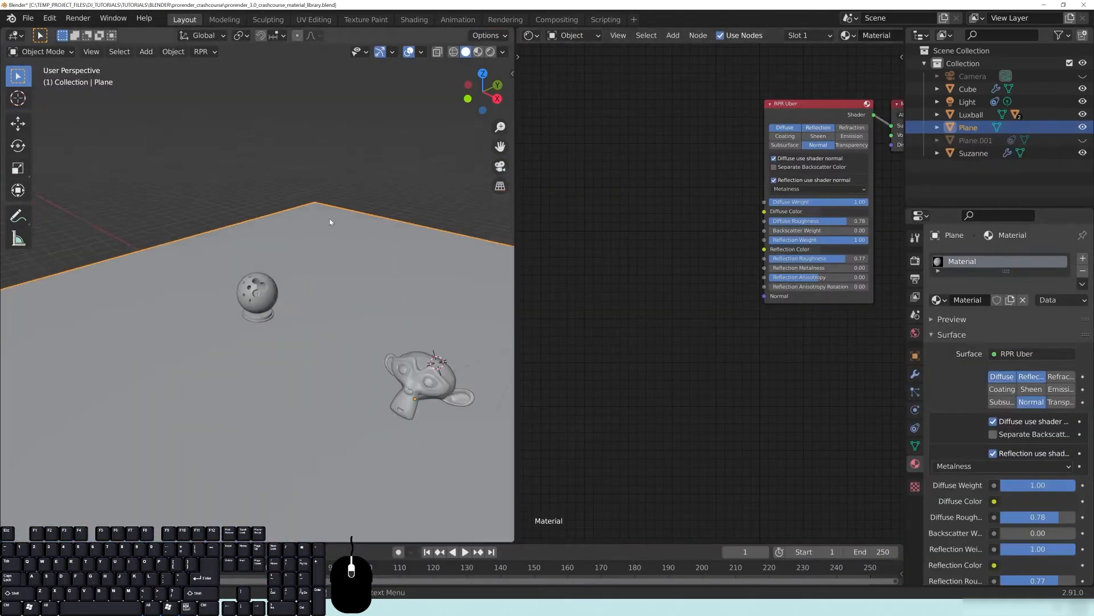
middle_click_drag(327, 329, 340, 310)
scroll(341, 311, "up", 3)
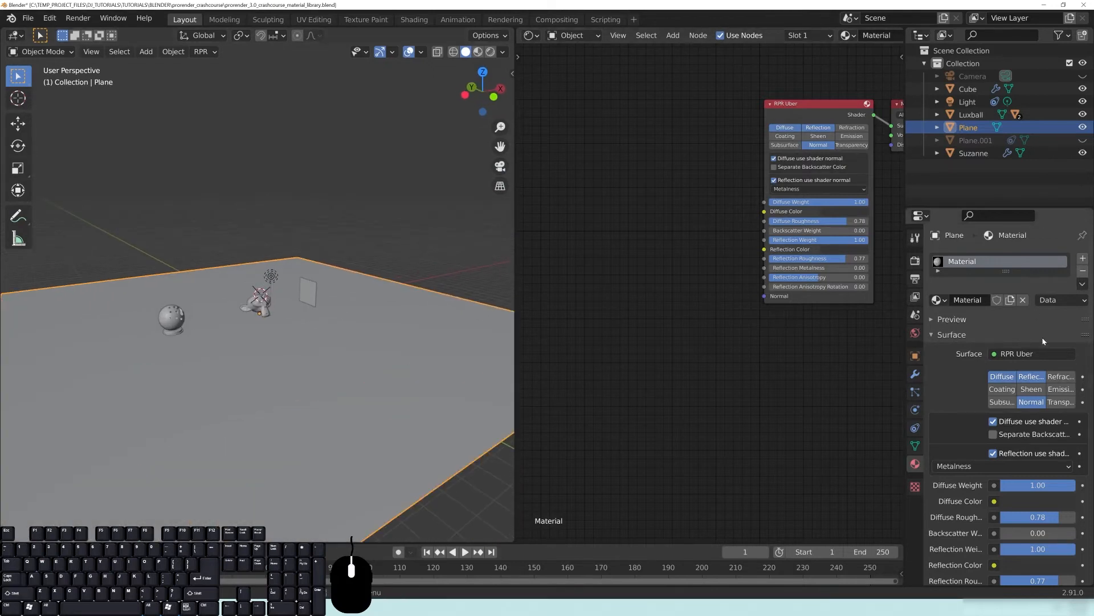
Step: Collapse the Surface settings of the plane's material and enlarge its material slot list
left_click(940, 336)
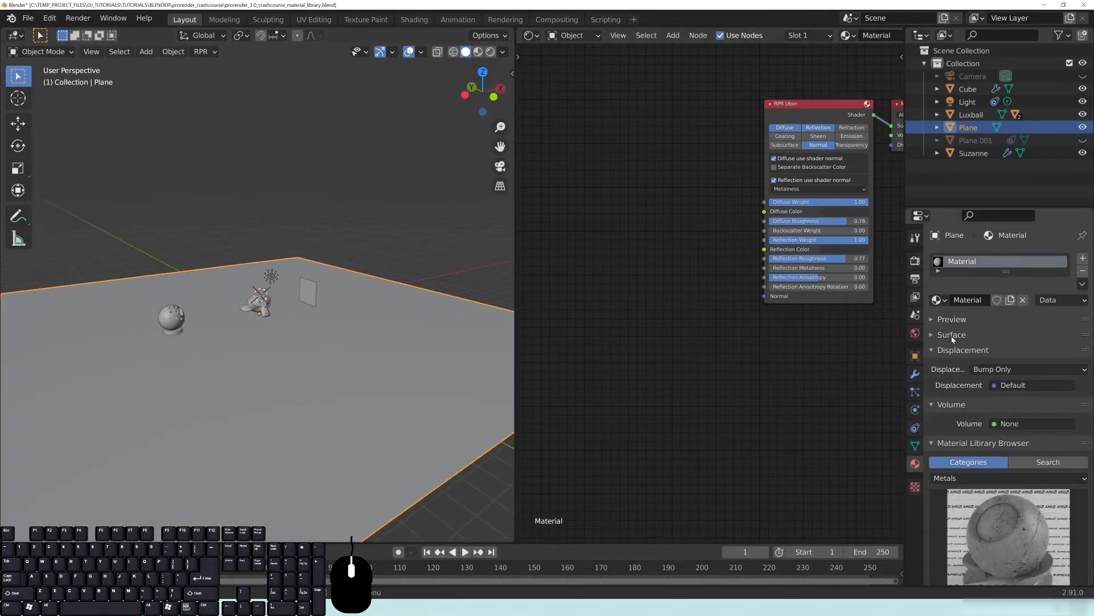
left_click(945, 478)
scroll(979, 354, "down", 4)
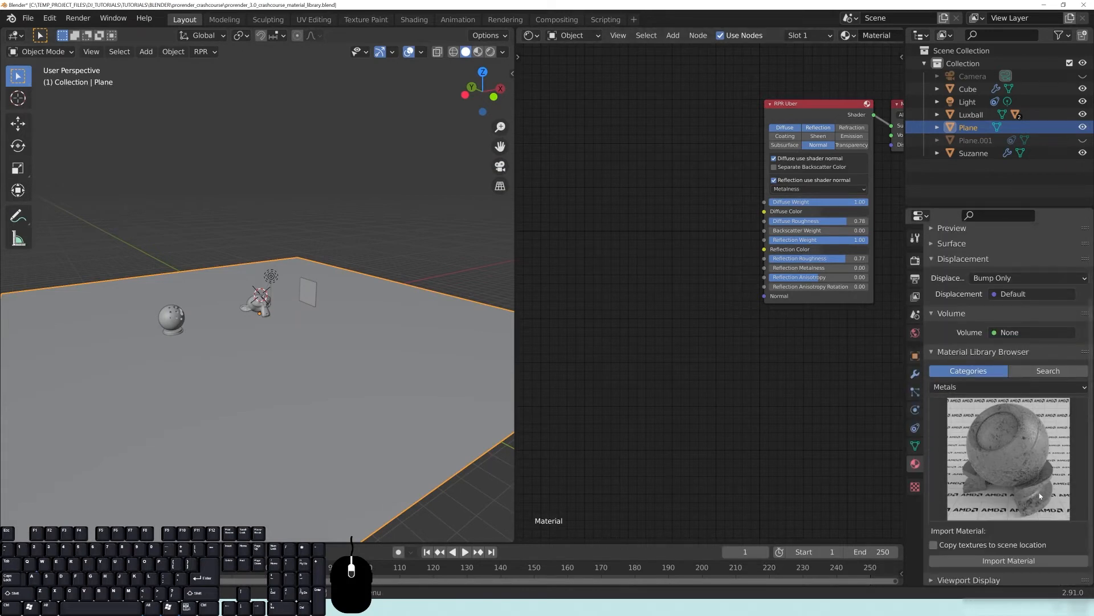
scroll(979, 354, "up", 4)
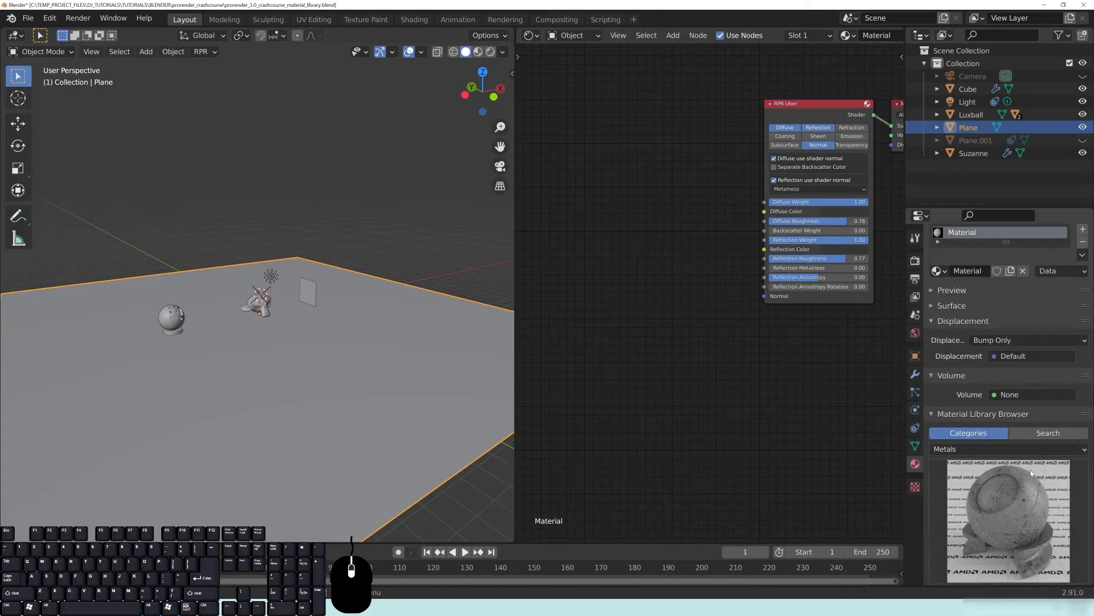
left_click_drag(1009, 270, 1008, 308)
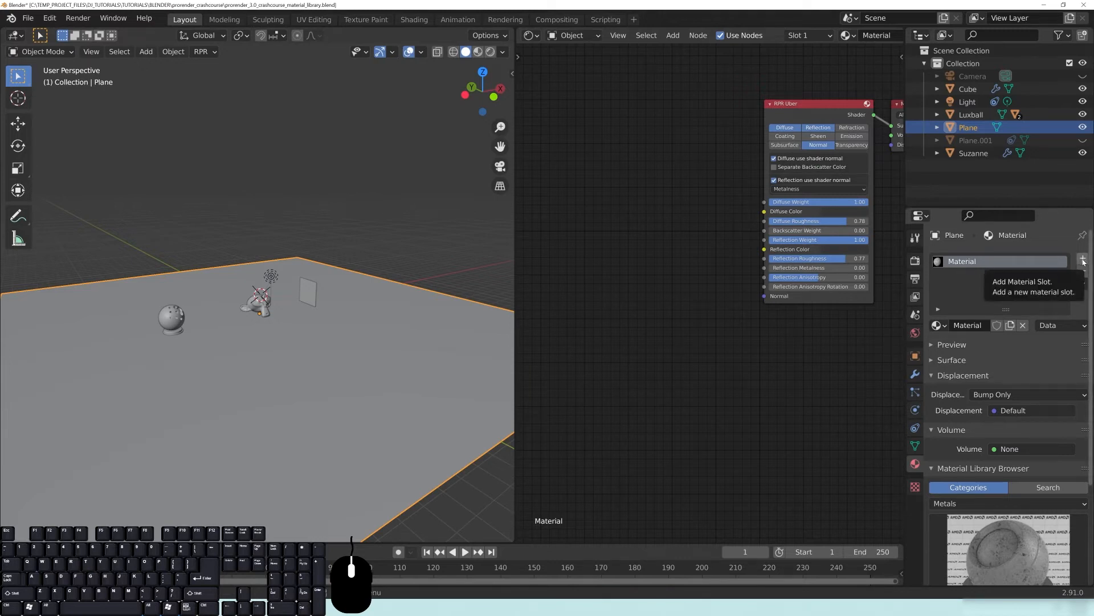
Step: Import the Concrete PaintedCracks material from the library's Concrete category onto the ground plane
scroll(985, 467, "down", 5)
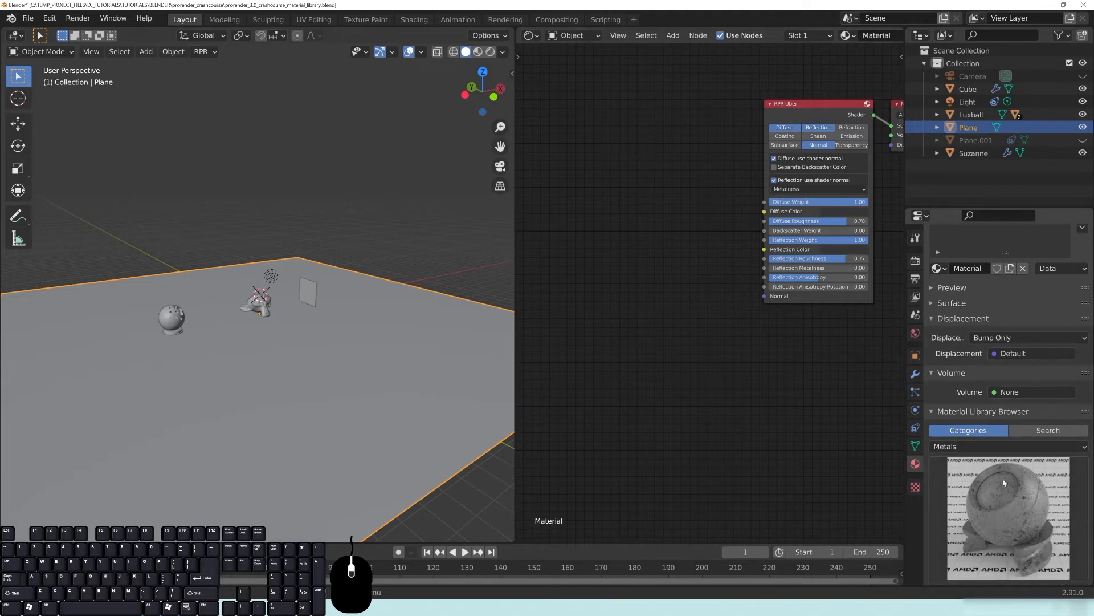
scroll(985, 467, "down", 1)
left_click(977, 369)
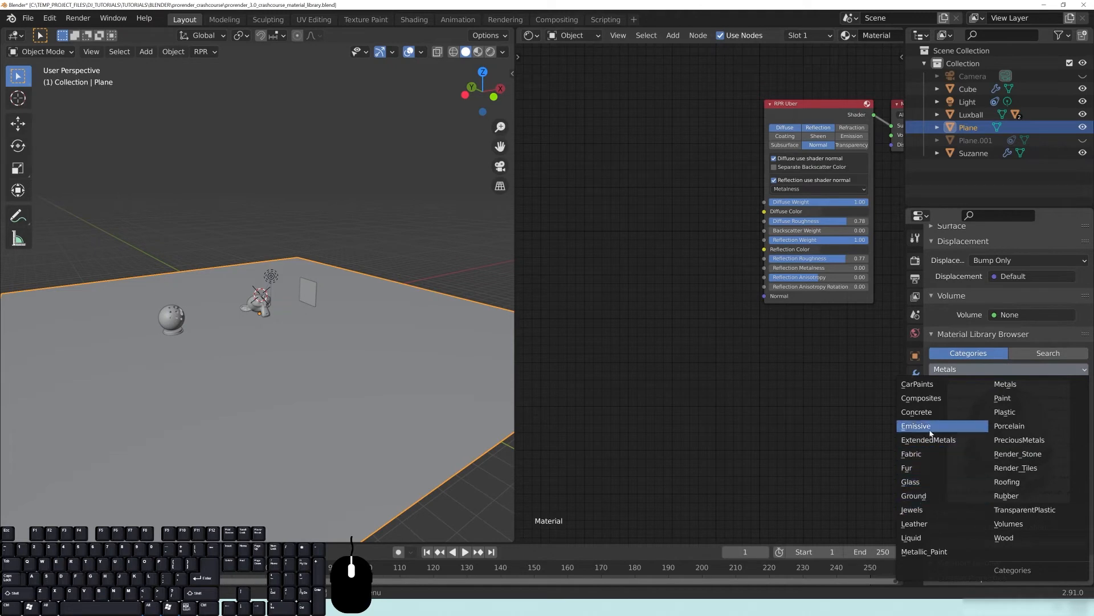
left_click(932, 413)
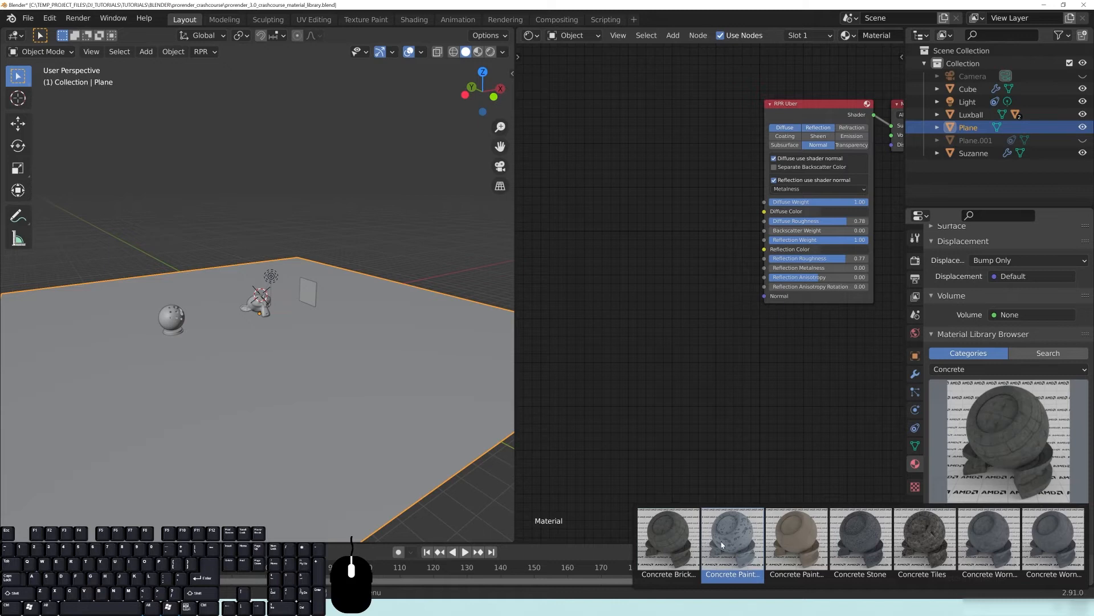
left_click(744, 580)
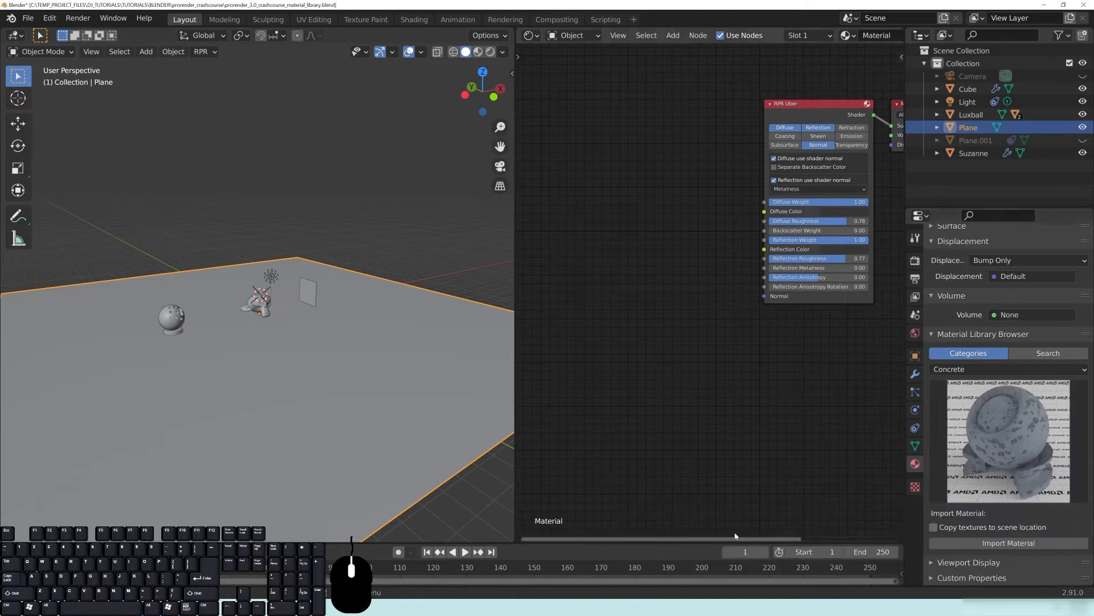
left_click(1013, 546)
Step: Widen the ambient occlusion and base color image texture nodes until their full file names can be read
middle_click_drag(583, 410, 786, 376)
scroll(751, 357, "down", 4)
middle_click_drag(719, 240, 723, 401)
middle_click_drag(625, 474, 585, 502)
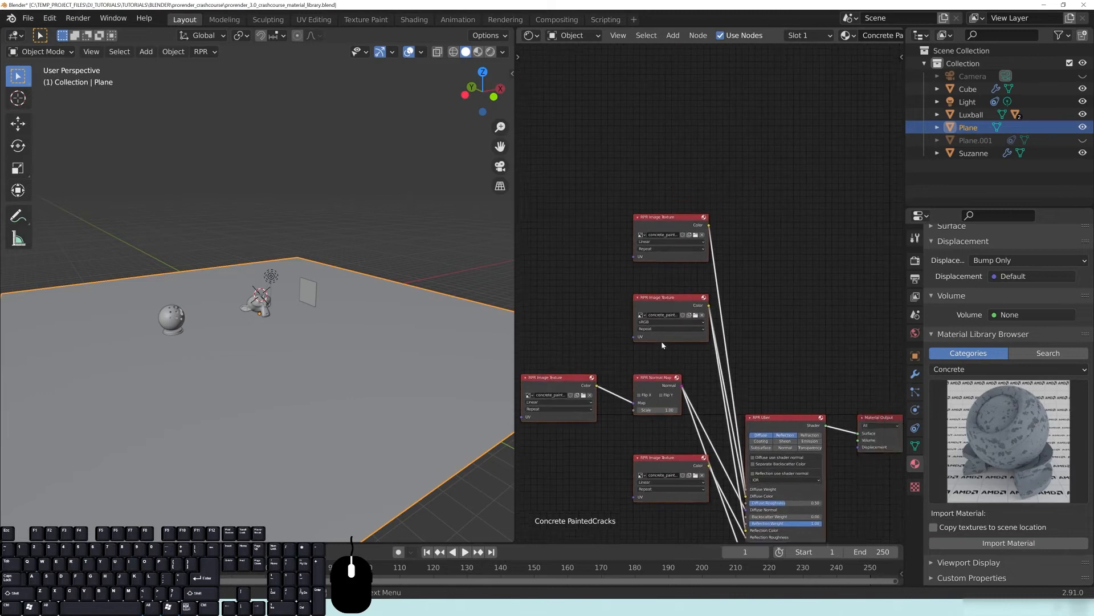
scroll(691, 328, "up", 2)
left_click_drag(706, 211, 836, 221)
left_click(718, 228)
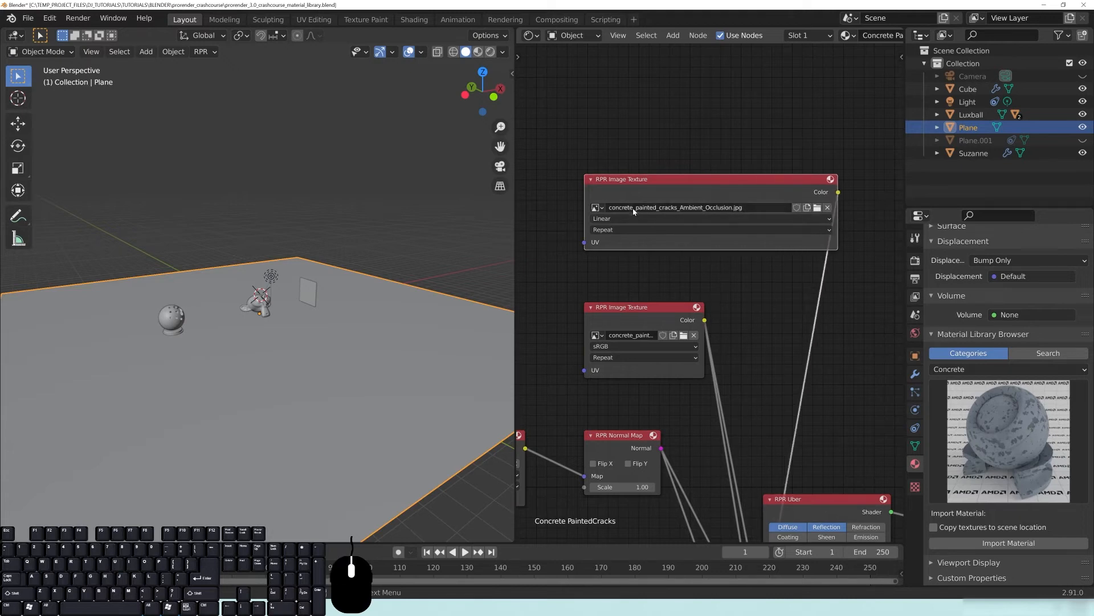
left_click_drag(704, 357, 818, 357)
Step: Shift the RPR Normal Map node and its image texture node away from the RPR Uber node, and widen the RPR Normal Map node
middle_click_drag(774, 422, 884, 266)
middle_click_drag(697, 384, 794, 353)
middle_click_drag(823, 265, 749, 276)
left_click_drag(740, 264, 726, 265)
left_click_drag(586, 272, 567, 261)
left_click_drag(736, 271, 837, 291)
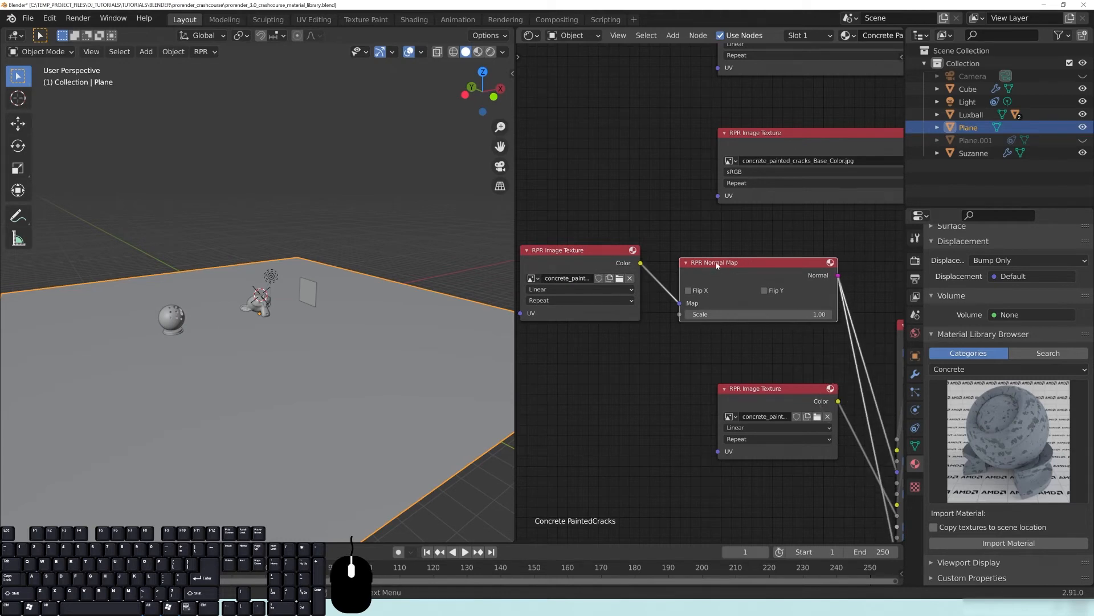
Step: Move the image texture node below the RPR Normal Map farther from the RPR Uber node and review the node layout
middle_click_drag(799, 386, 713, 323)
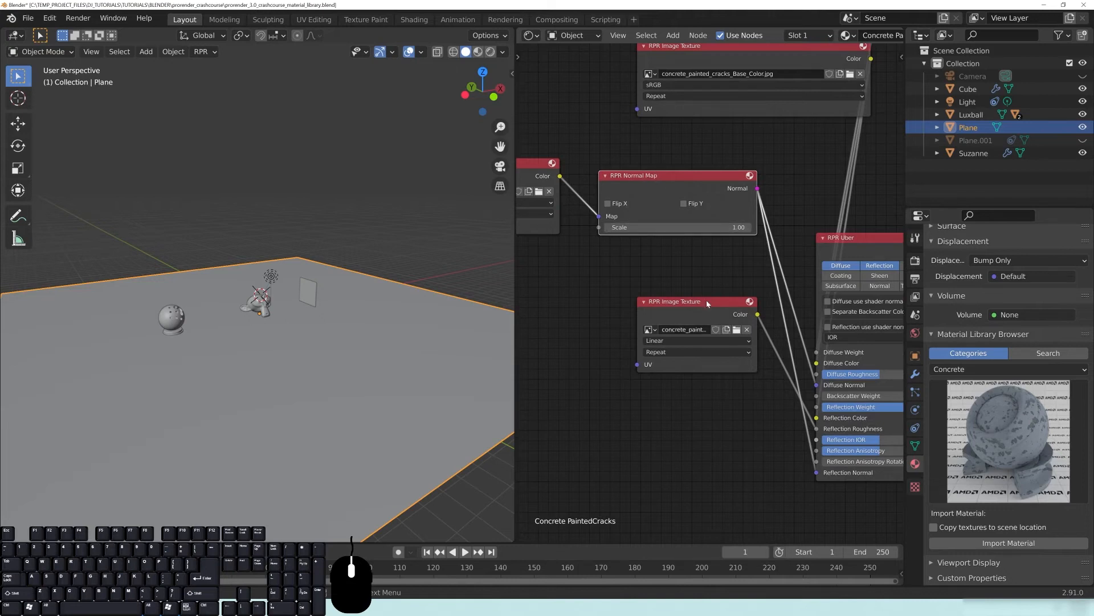
middle_click_drag(708, 322, 685, 286)
left_click_drag(676, 264, 646, 249)
middle_click_drag(691, 276, 741, 324)
scroll(642, 298, "down", 2)
middle_click_drag(642, 298, 701, 288)
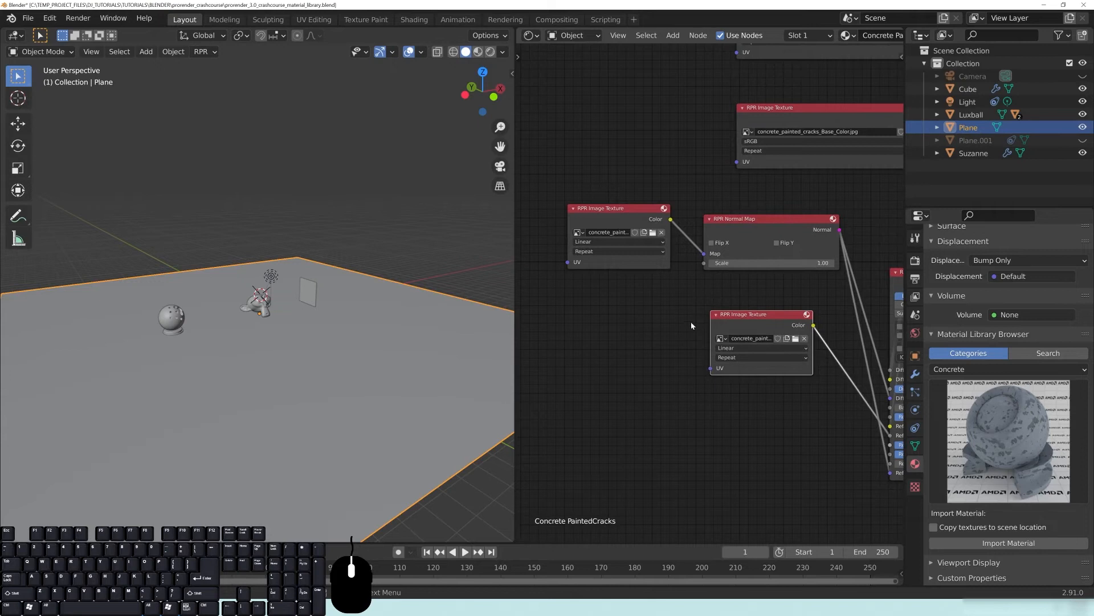
middle_click_drag(692, 326, 659, 332)
middle_click_drag(803, 108, 759, 239)
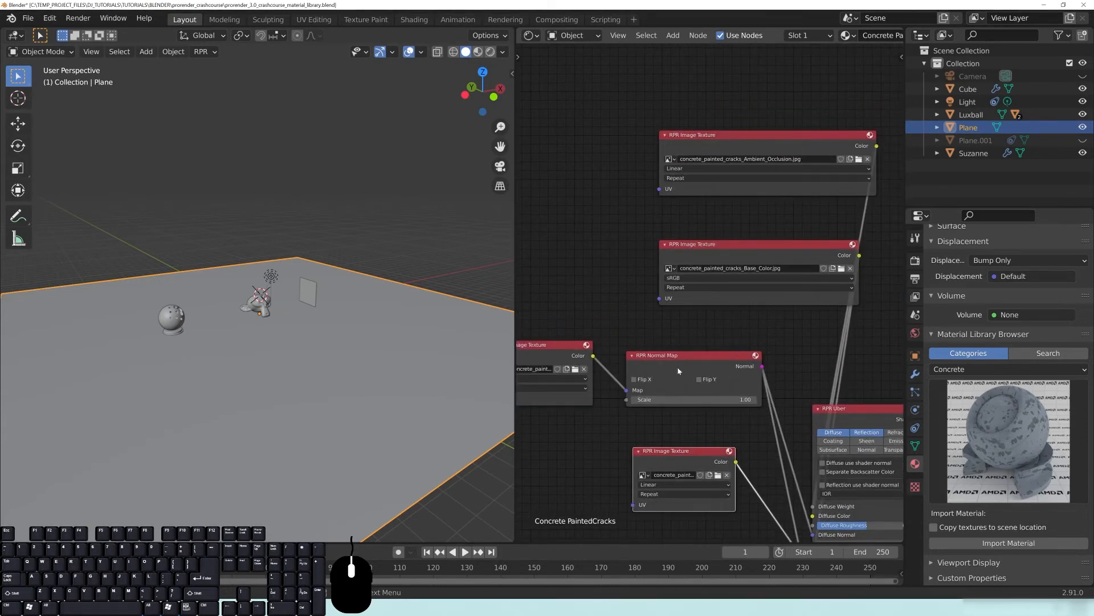
left_click(702, 372)
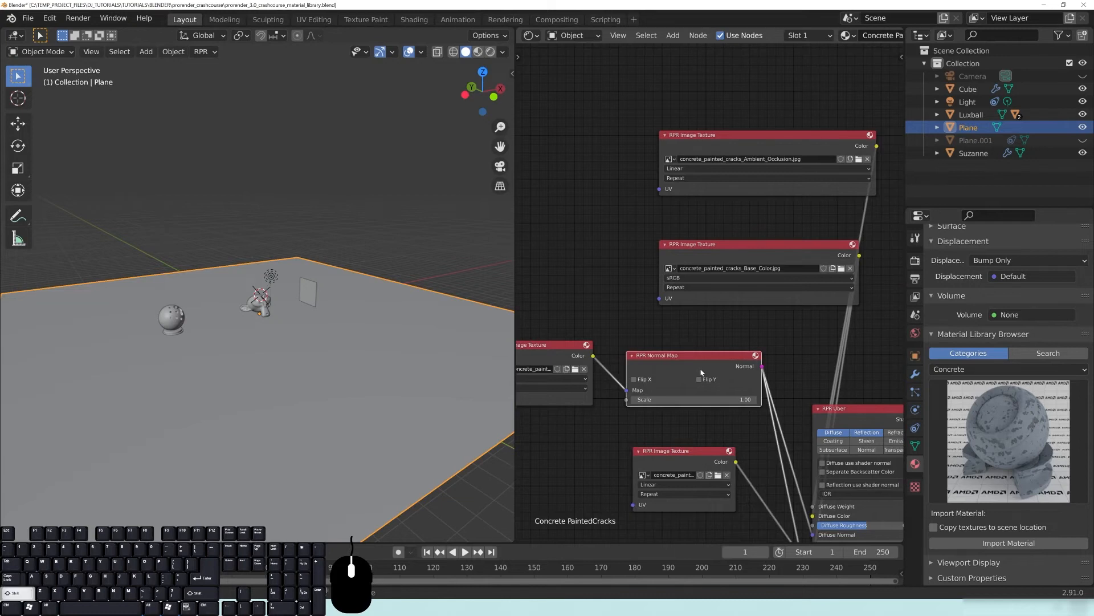
right_click(702, 372)
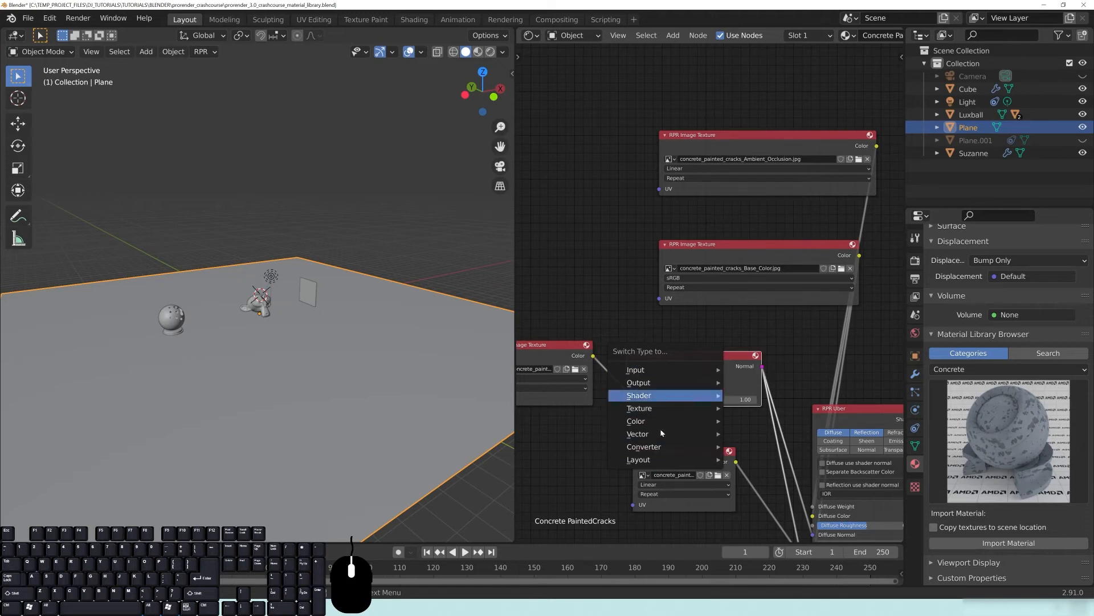
left_click(733, 428)
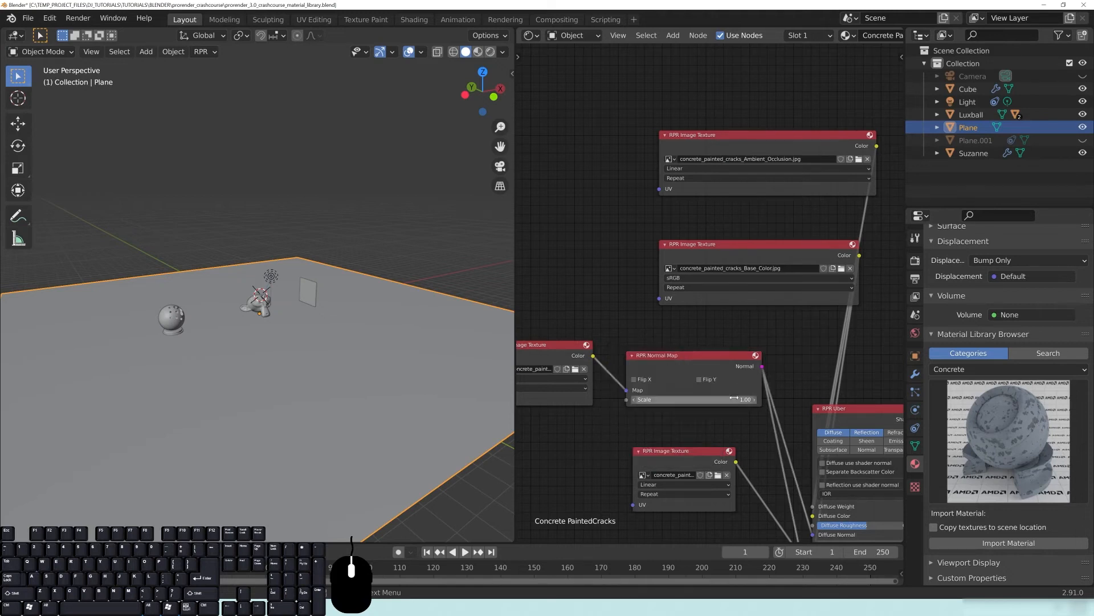
Step: Switch the viewport to rendered shading to preview the Concrete PaintedCracks ground plane, and save the file
middle_click_drag(738, 398, 758, 321)
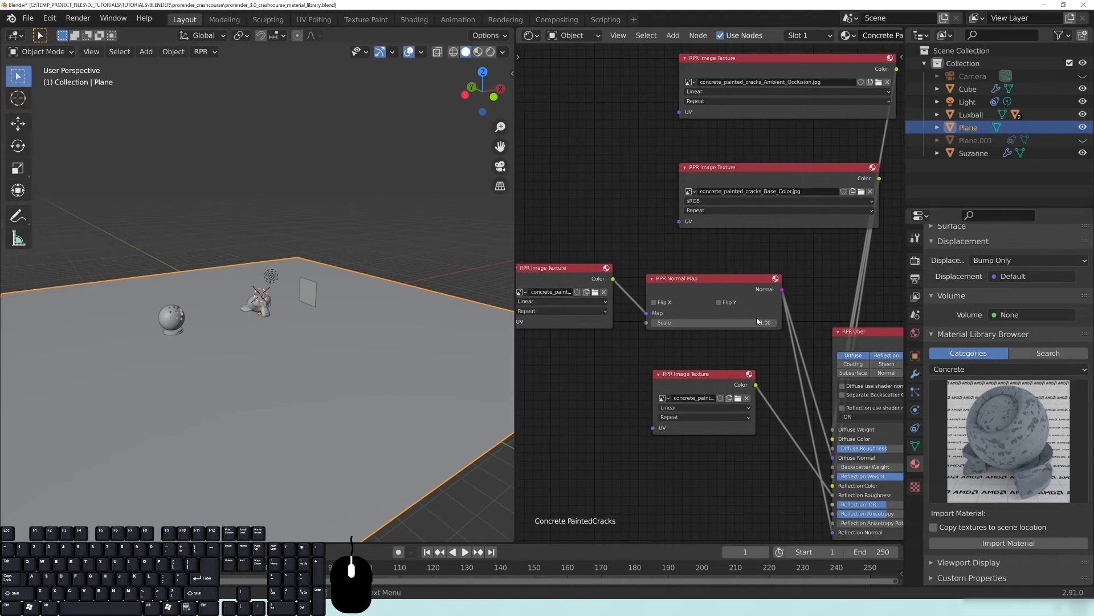
middle_click_drag(760, 472, 758, 427)
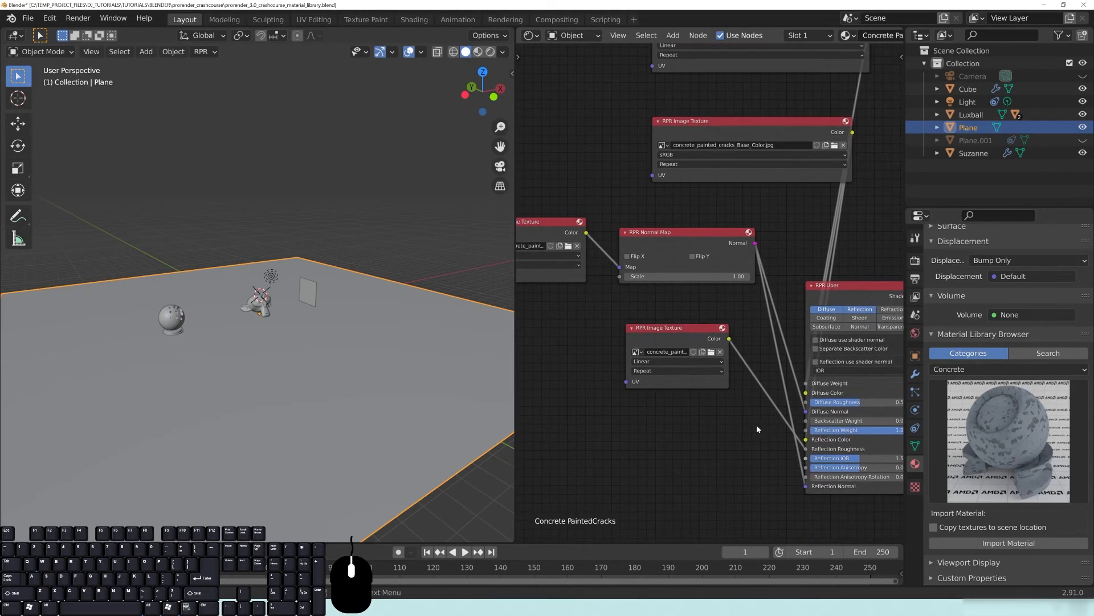
key("z")
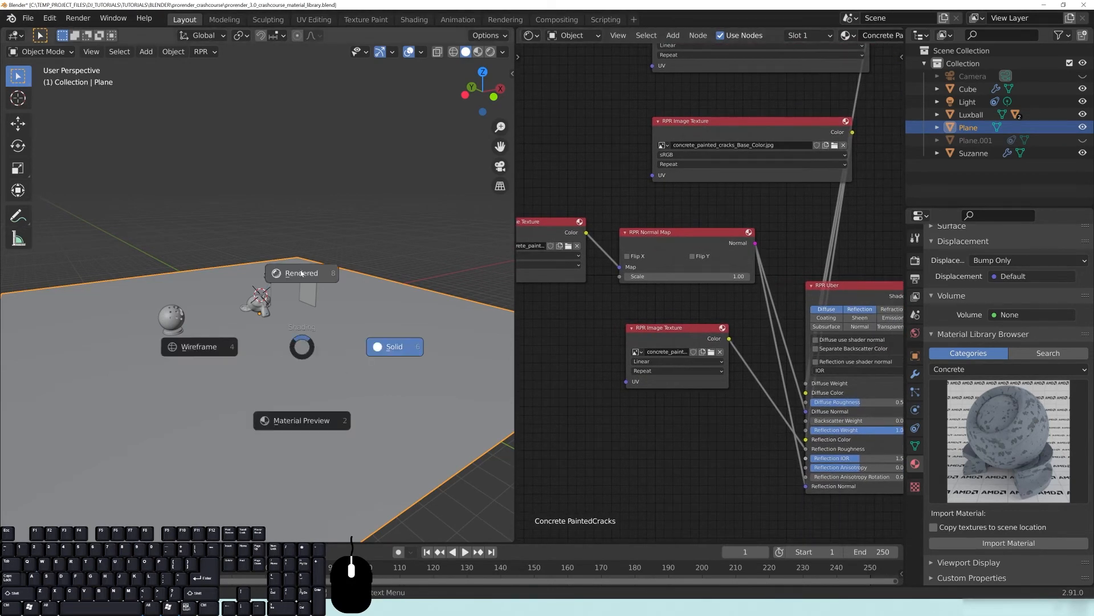
left_click(362, 293)
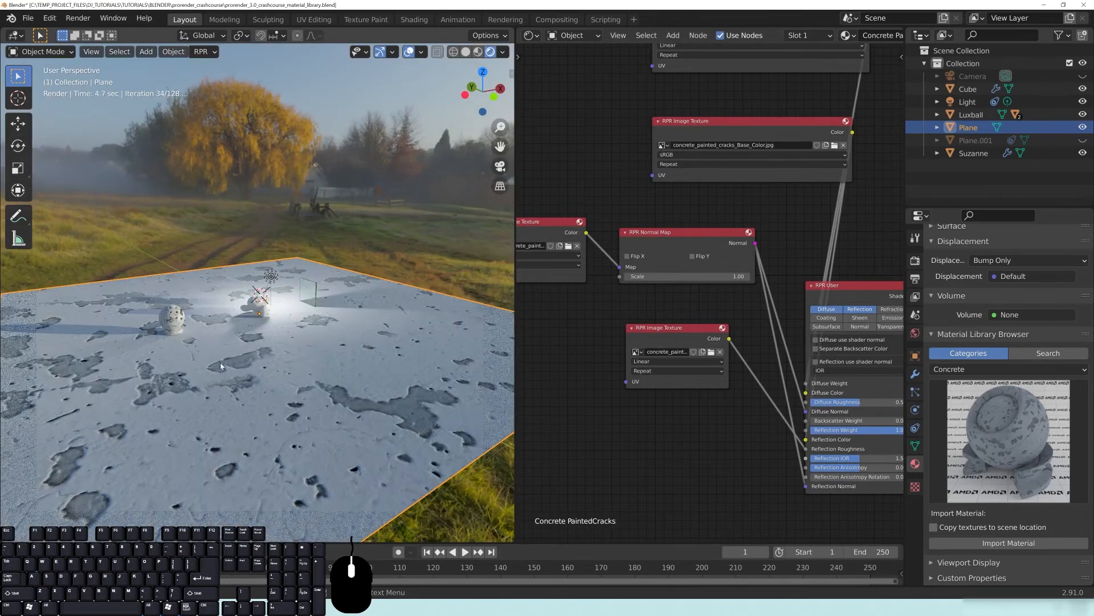
middle_click_drag(276, 444, 298, 425, "shift")
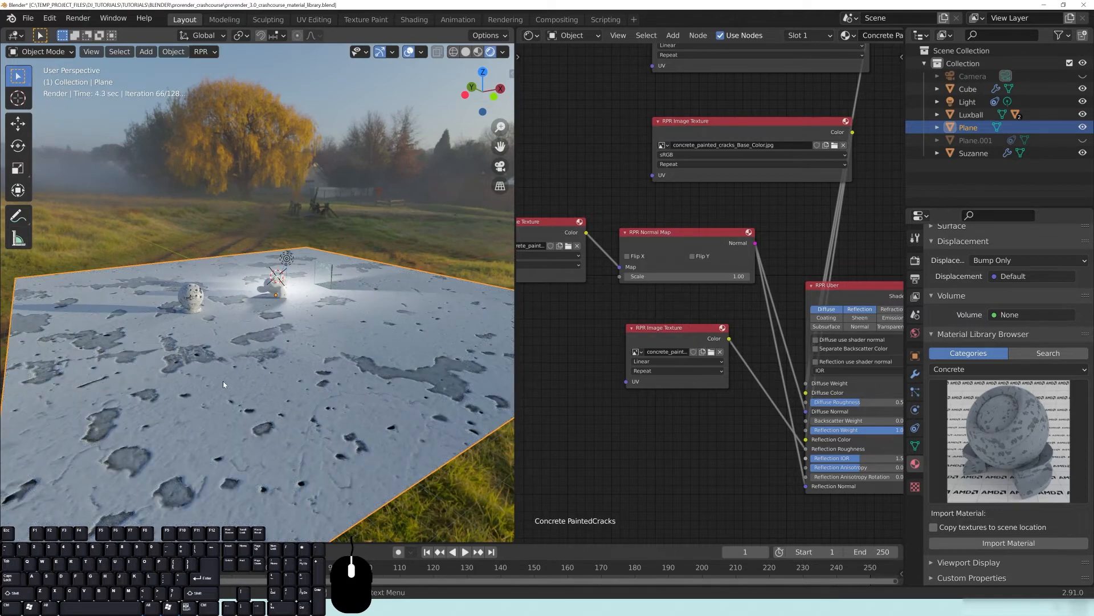
key("ctrl+s")
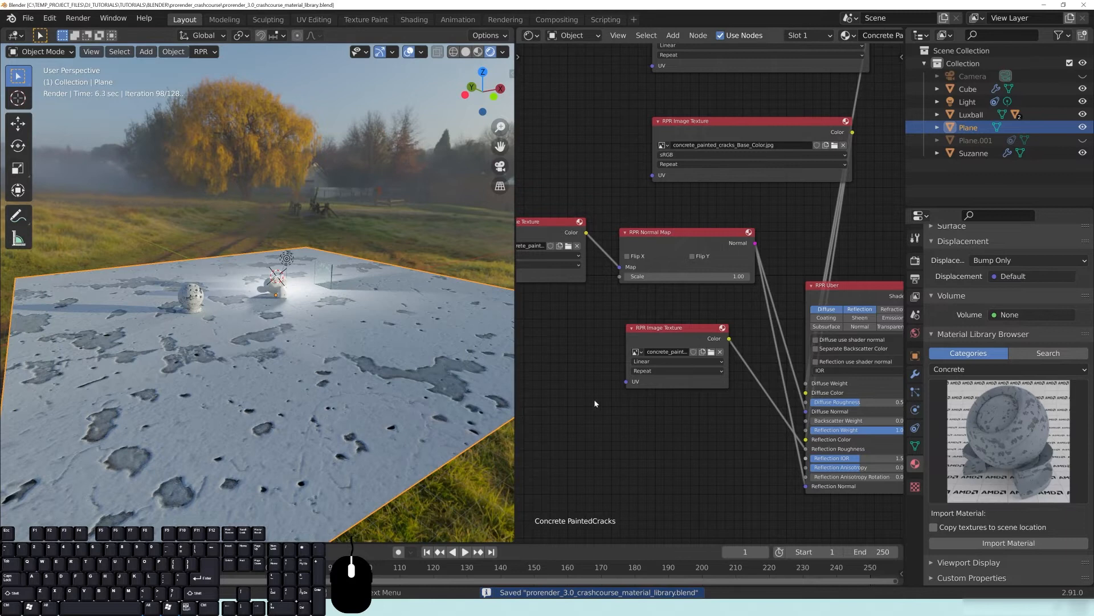
Step: Move the ambient occlusion image texture node slightly farther from the RPR Uber node
middle_click_drag(592, 401, 754, 378)
scroll(754, 378, "down", 3)
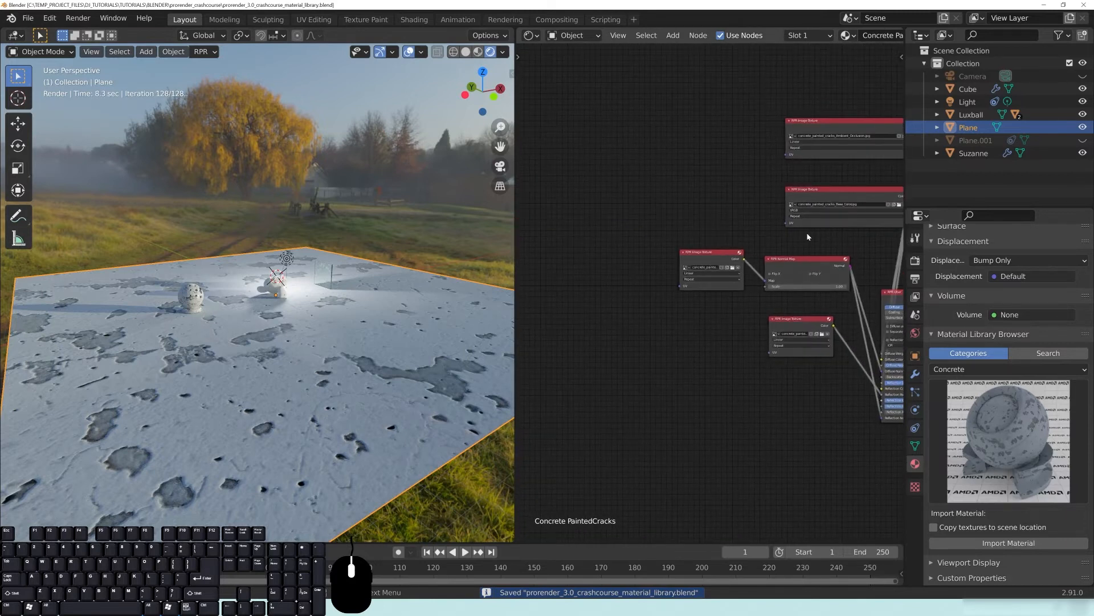
left_click_drag(786, 224, 703, 190)
middle_click_drag(734, 209, 639, 243)
left_click(830, 166)
left_click_drag(724, 192, 693, 189)
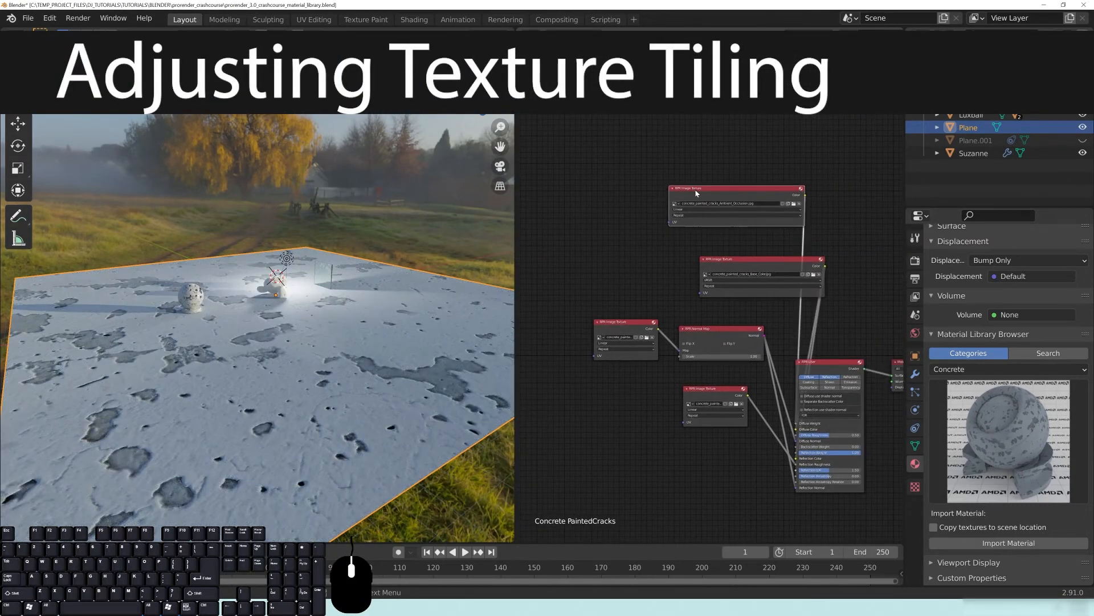
Step: Add Texture Coordinate and Mapping nodes, delete the extra Image Texture node, and link Mapping's Vector to the ambient occlusion texture's UV input
key("ctrl+t")
middle_click_drag(613, 284, 676, 294)
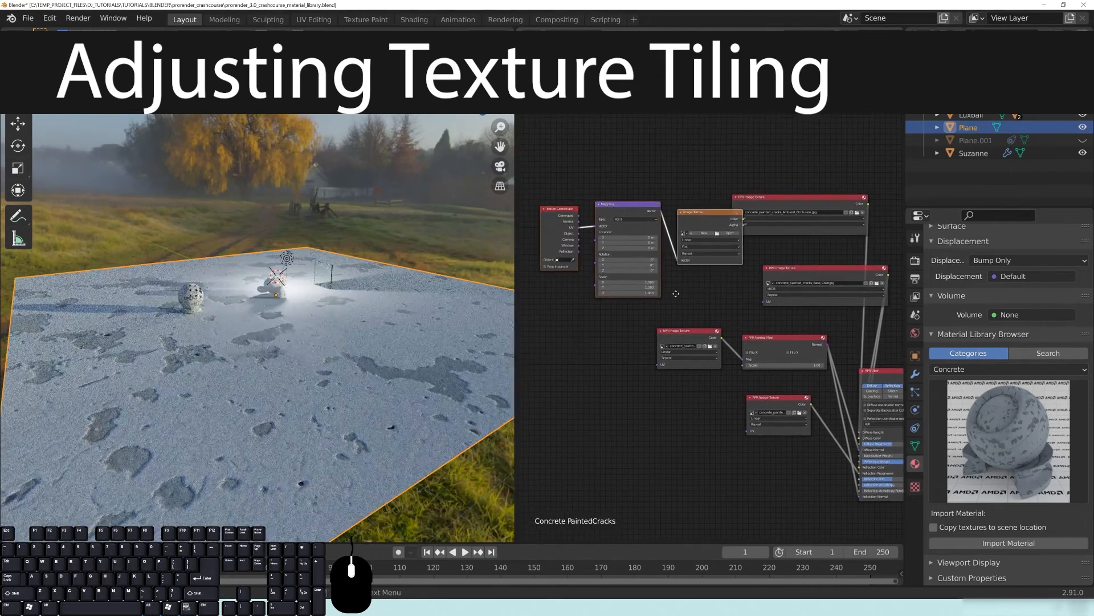
left_click(690, 215)
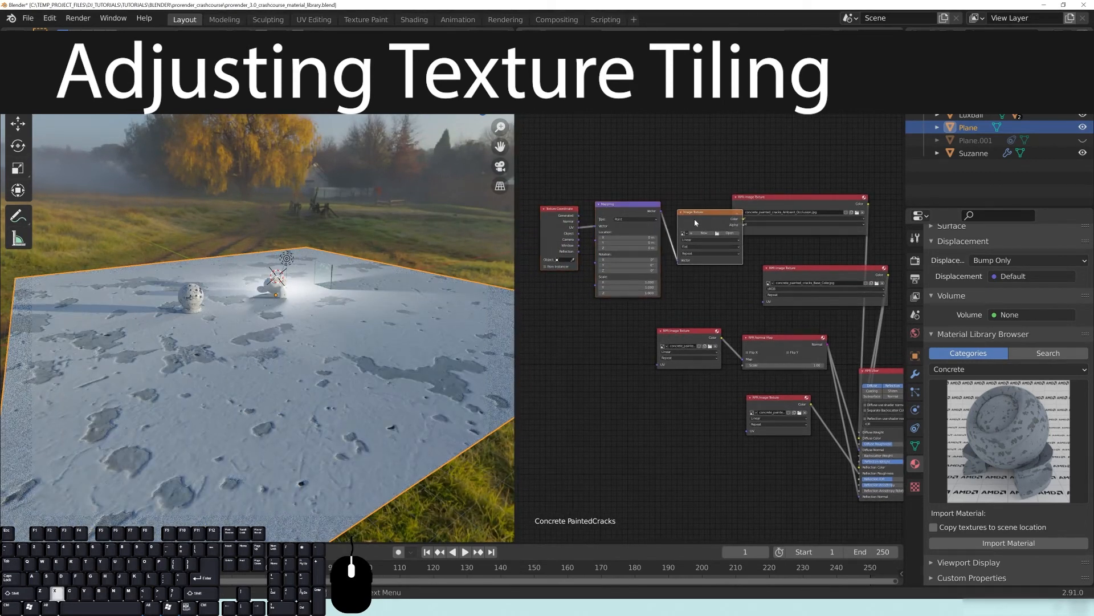
key("x")
left_click_drag(660, 211, 733, 232)
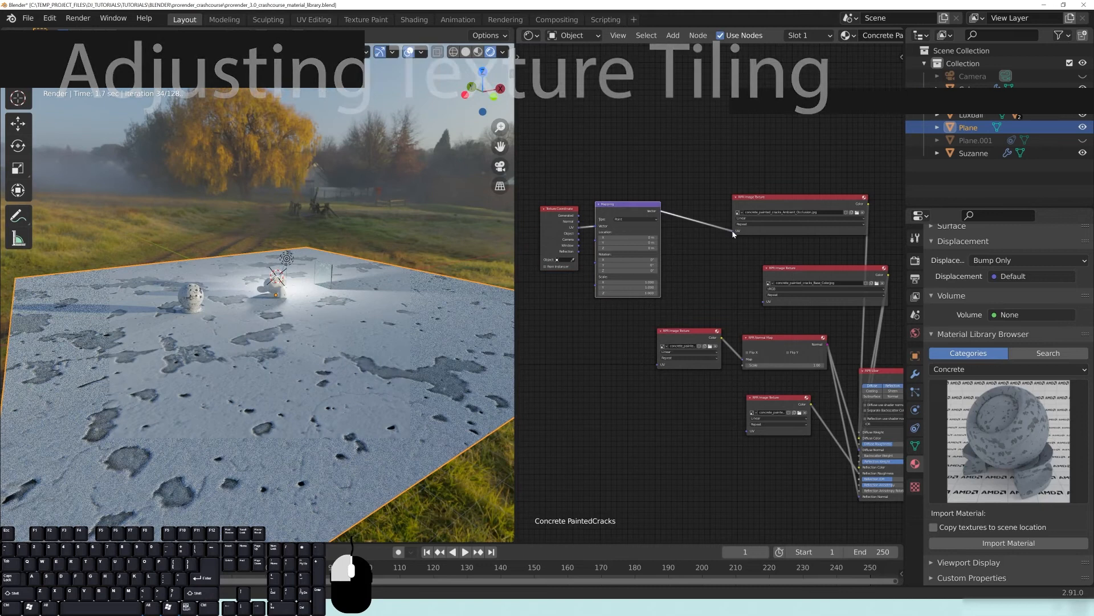
Step: Move the Texture Coordinate and Mapping nodes farther away from the image texture nodes
middle_click_drag(605, 355, 764, 323)
left_click_drag(716, 203, 560, 302)
left_click(764, 196)
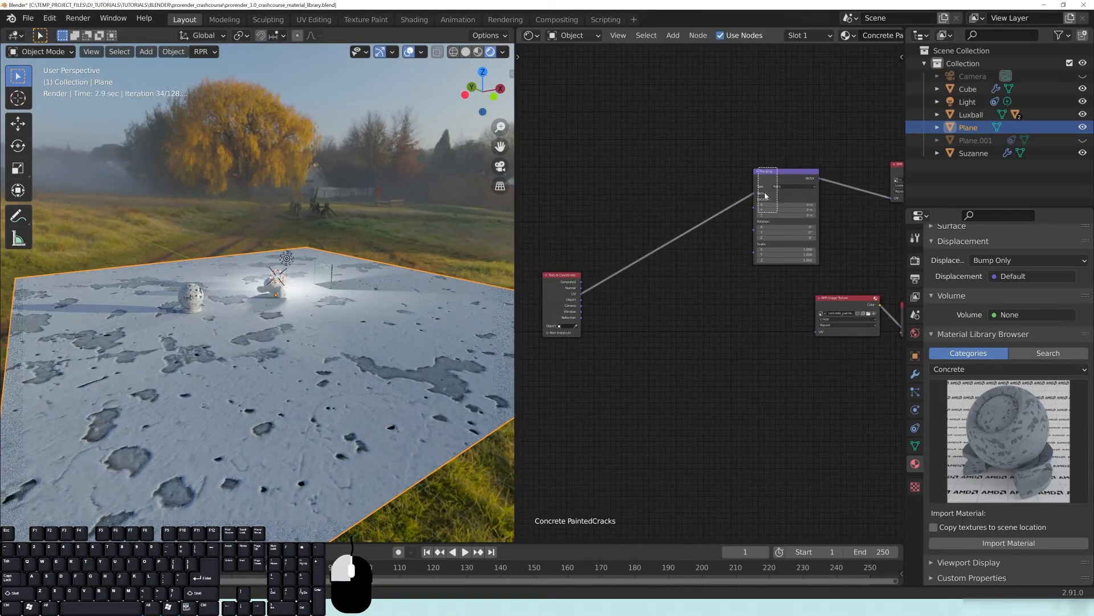
left_click_drag(765, 186, 629, 286)
left_click_drag(556, 281, 559, 283)
Step: Connect the Mapping node's Vector output to the UV inputs of the base color and normal map image textures
middle_click_drag(727, 356, 828, 312)
scroll(701, 335, "up", 2)
middle_click_drag(741, 239, 570, 288)
left_click_drag(567, 273, 847, 261)
left_click_drag(570, 272, 724, 335)
middle_click_drag(717, 365, 714, 364)
Step: Switch the viewport to solid shading and link Mapping's Vector output to the UV input of the image texture below the RPR Normal Map
left_click_drag(568, 272, 598, 295)
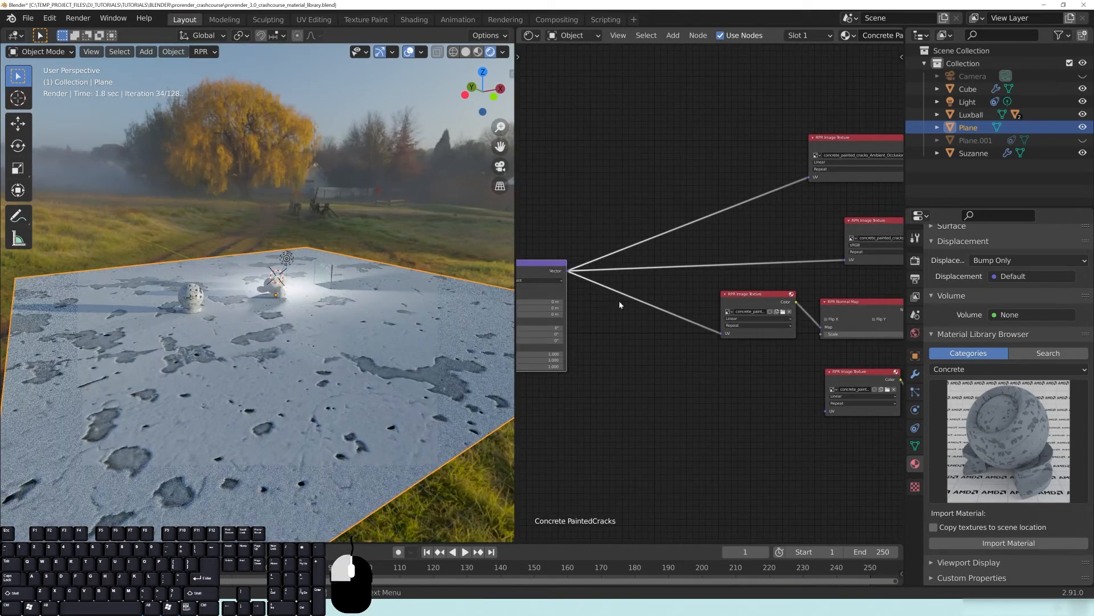
left_click_drag(566, 272, 587, 293)
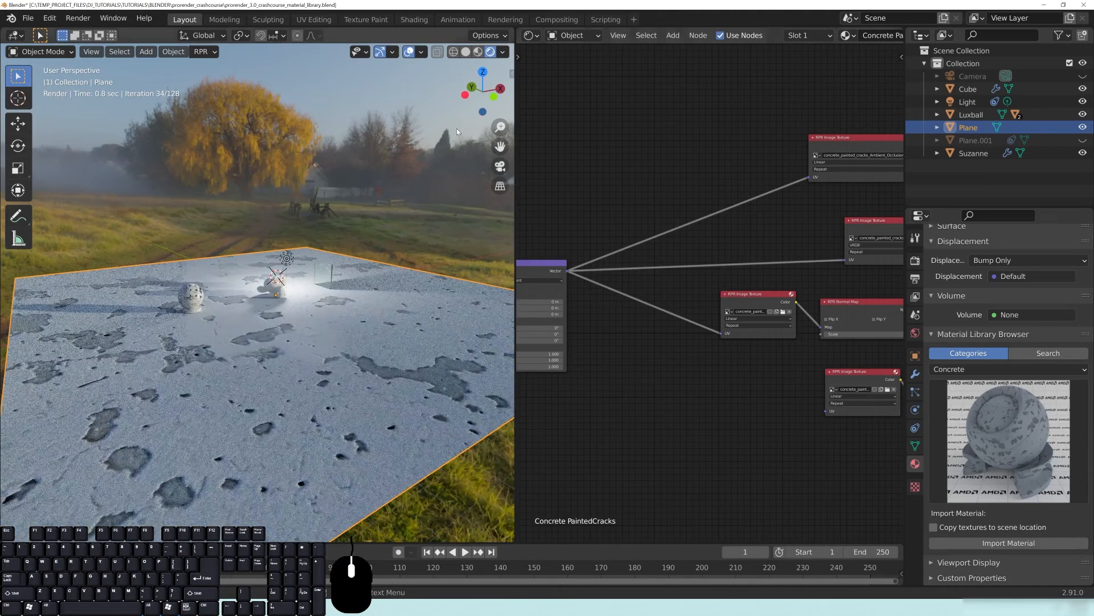
left_click(466, 56)
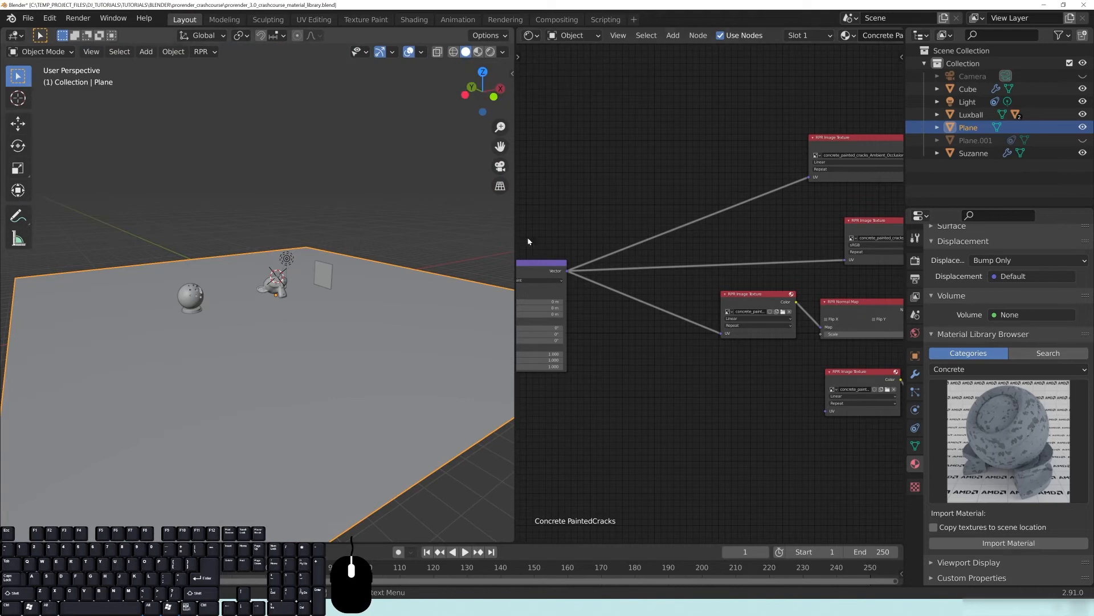
middle_click_drag(624, 356, 621, 319)
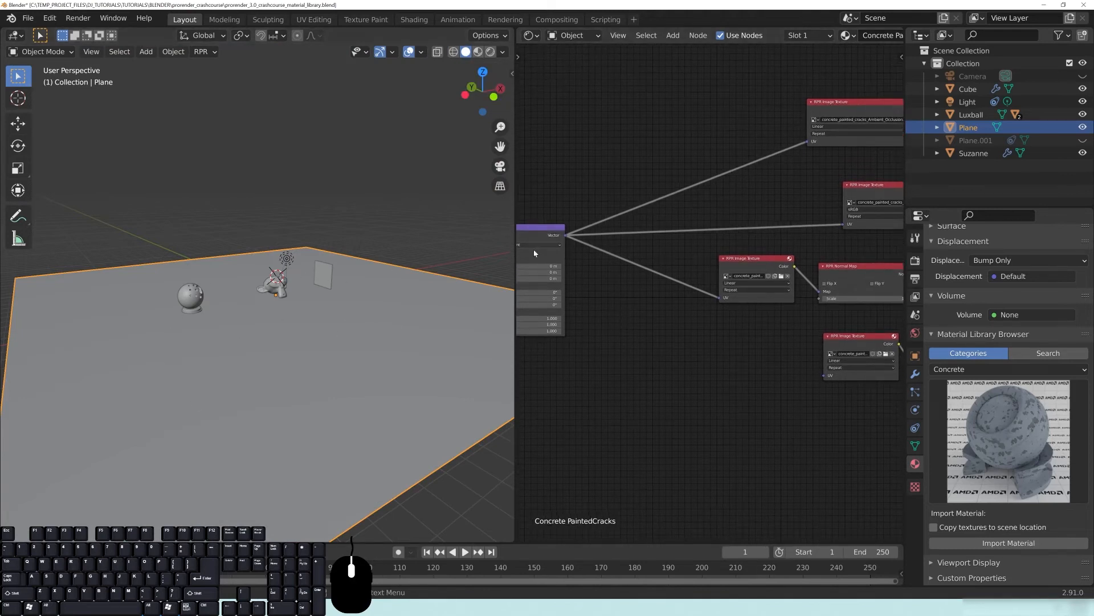
middle_click_drag(602, 278, 590, 261)
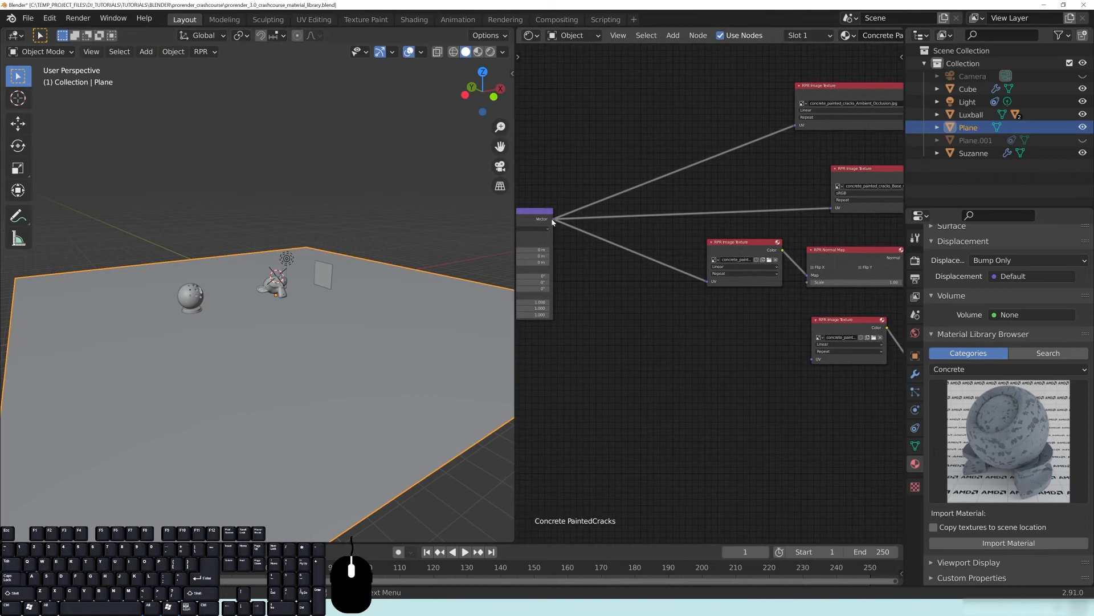
middle_click_drag(837, 409, 658, 428)
Step: Shift the base color image texture node away from the RPR Uber node, and arrange the Texture Coordinate and Mapping nodes side by side
left_click_drag(754, 200, 670, 216)
middle_click_drag(656, 259, 707, 236)
middle_click_drag(520, 321, 823, 310)
left_click_drag(583, 195, 547, 185)
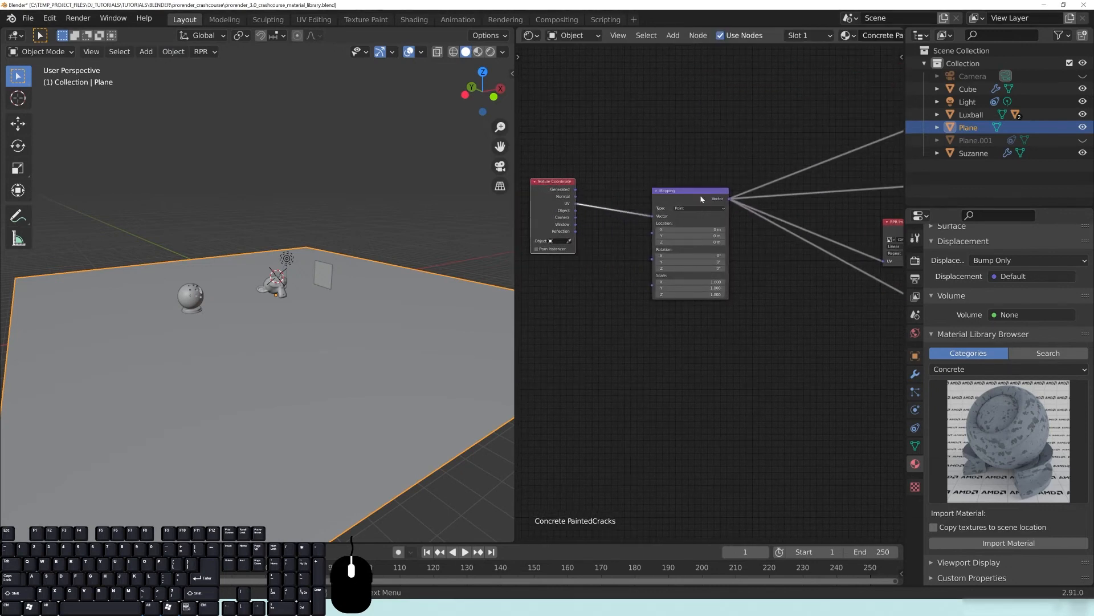
left_click_drag(701, 199, 644, 200)
middle_click_drag(812, 279, 721, 284)
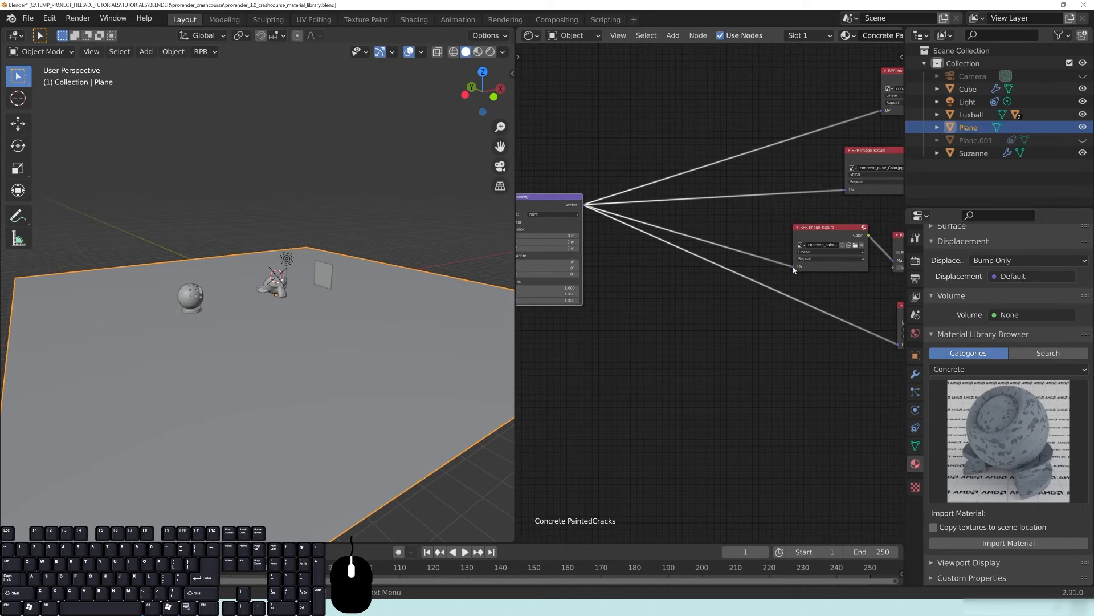
middle_click_drag(549, 284, 617, 275)
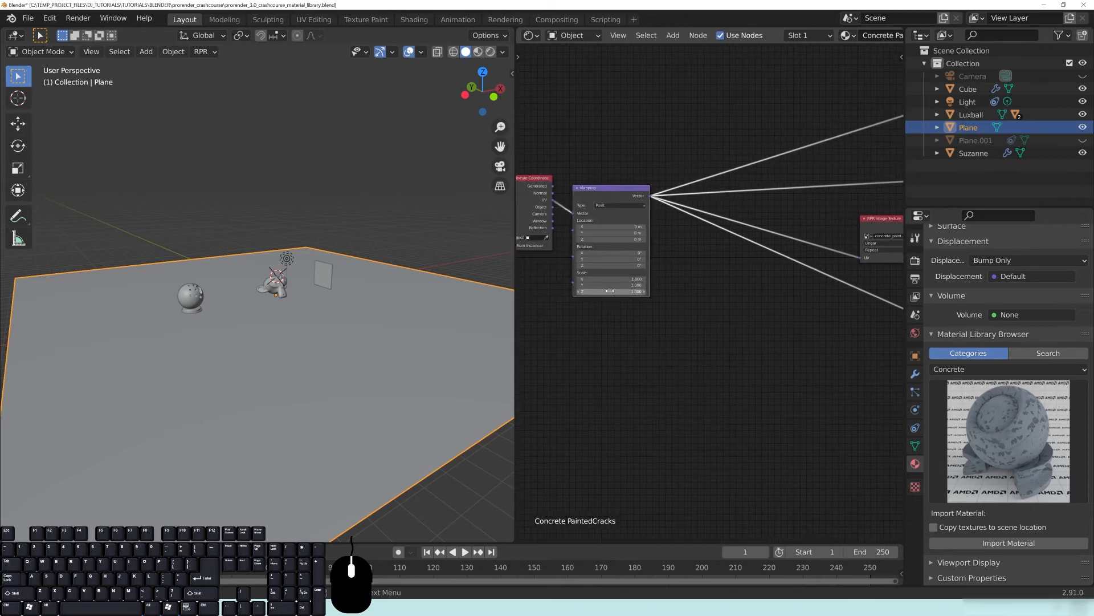
left_click_drag(600, 188, 626, 181)
left_click_drag(542, 185, 560, 190)
middle_click_drag(804, 283, 743, 289)
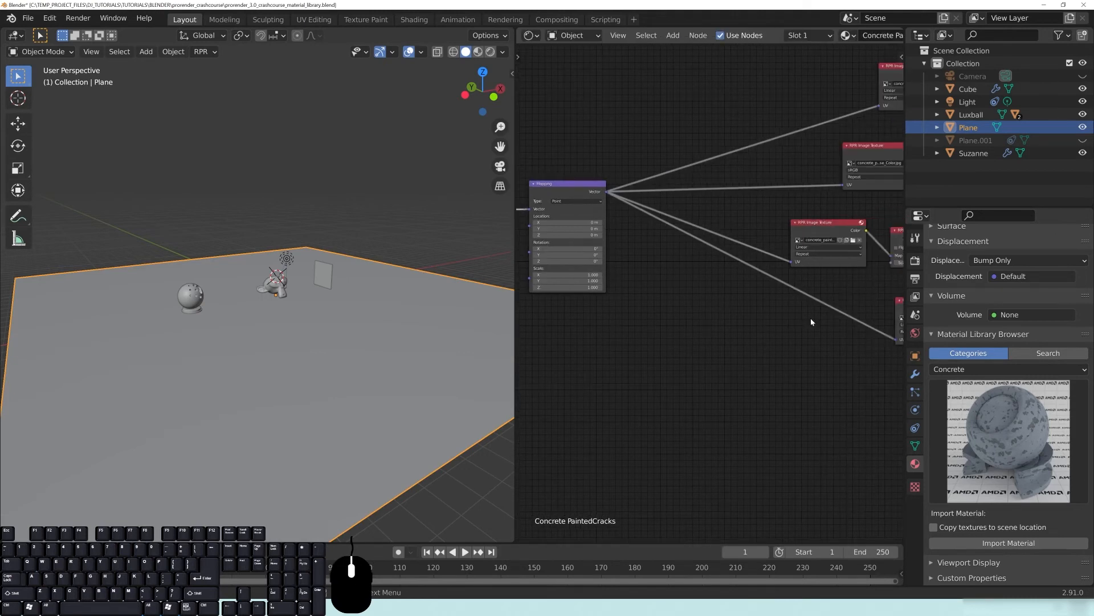
Step: Add a Value node below the Texture Coordinate node and connect it to the Mapping node's Scale input
middle_click_drag(540, 281, 627, 268)
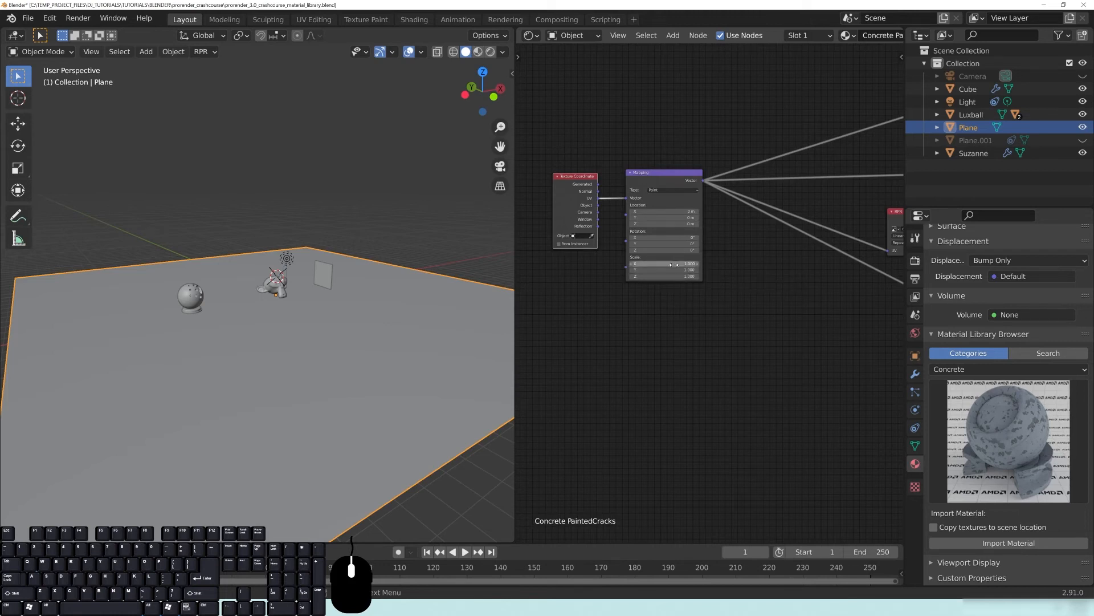
left_click_drag(627, 268, 593, 272)
key("shift+a")
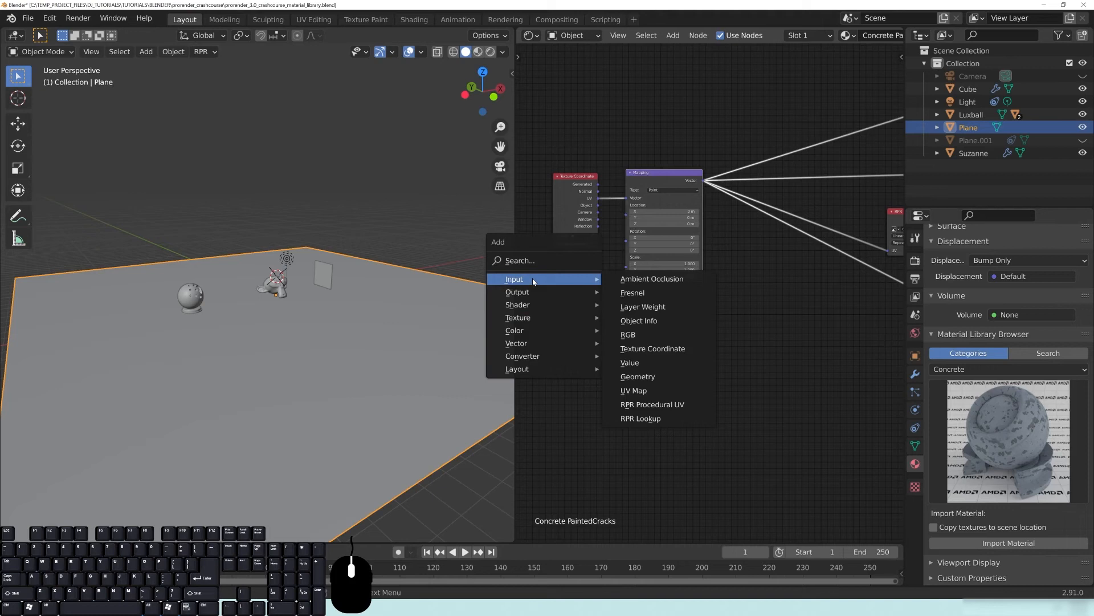
left_click(630, 363)
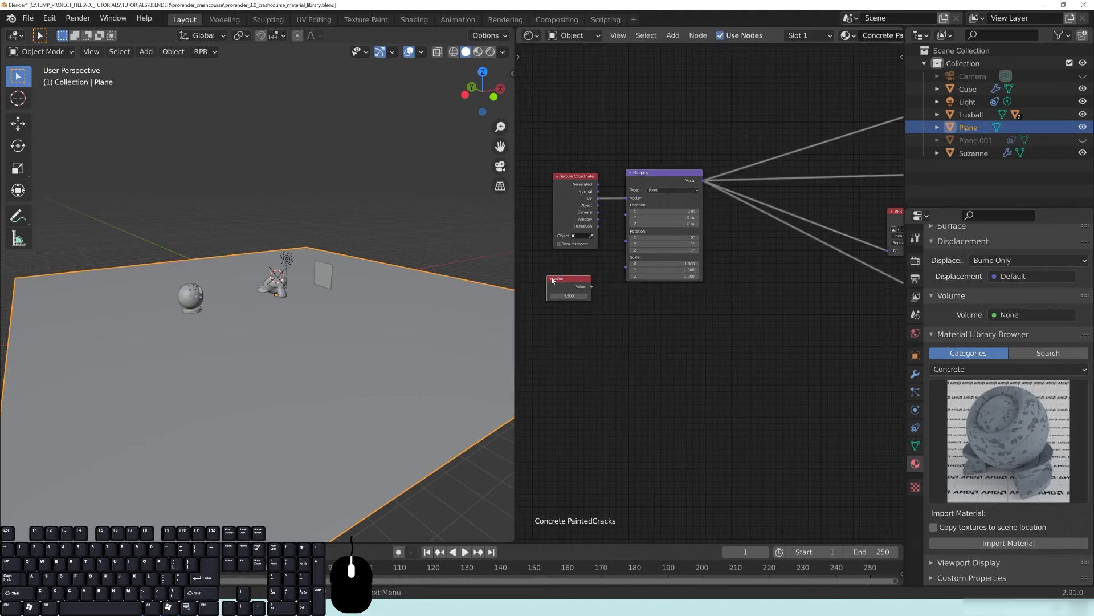
left_click_drag(591, 290, 626, 276)
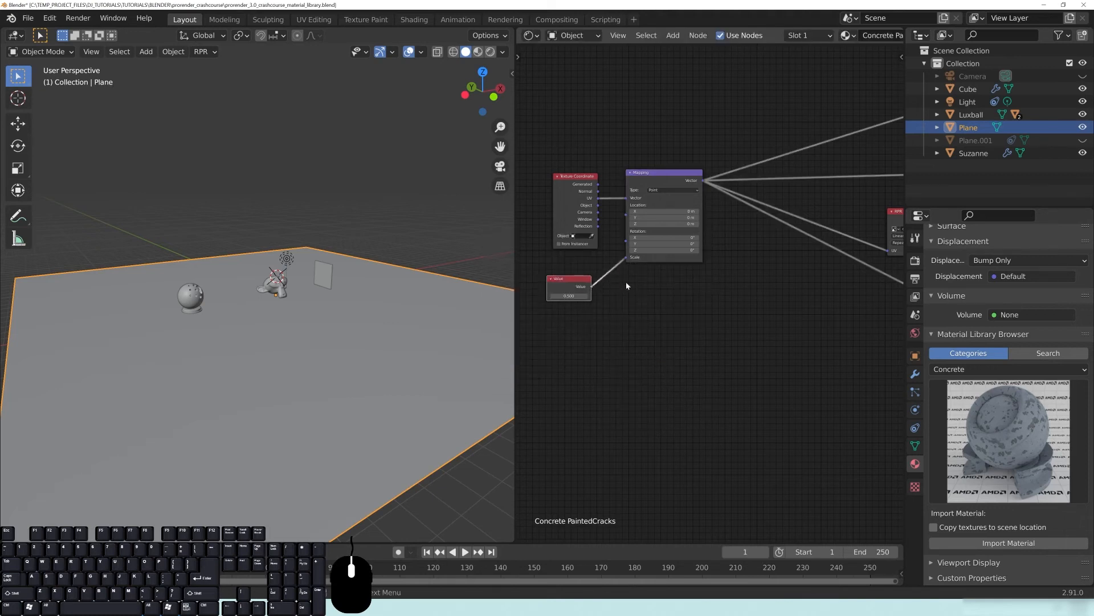
middle_click_drag(649, 311, 668, 324)
left_click_drag(593, 297, 604, 278)
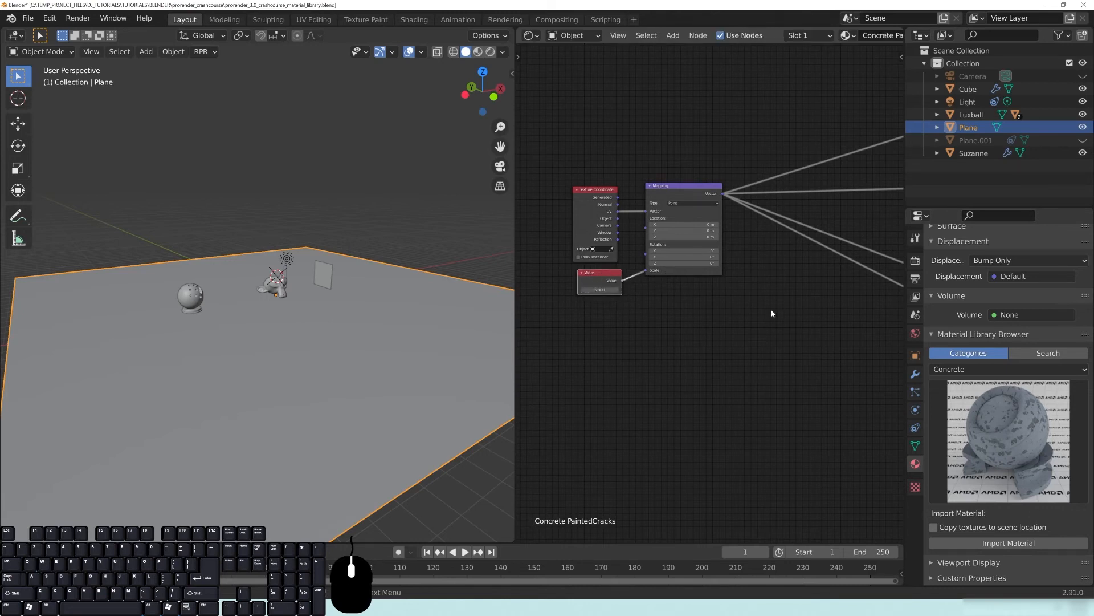
Step: Set the Value node to 5 and relink it to the Mapping node's Scale input
left_click_drag(646, 272, 690, 289)
type("5")
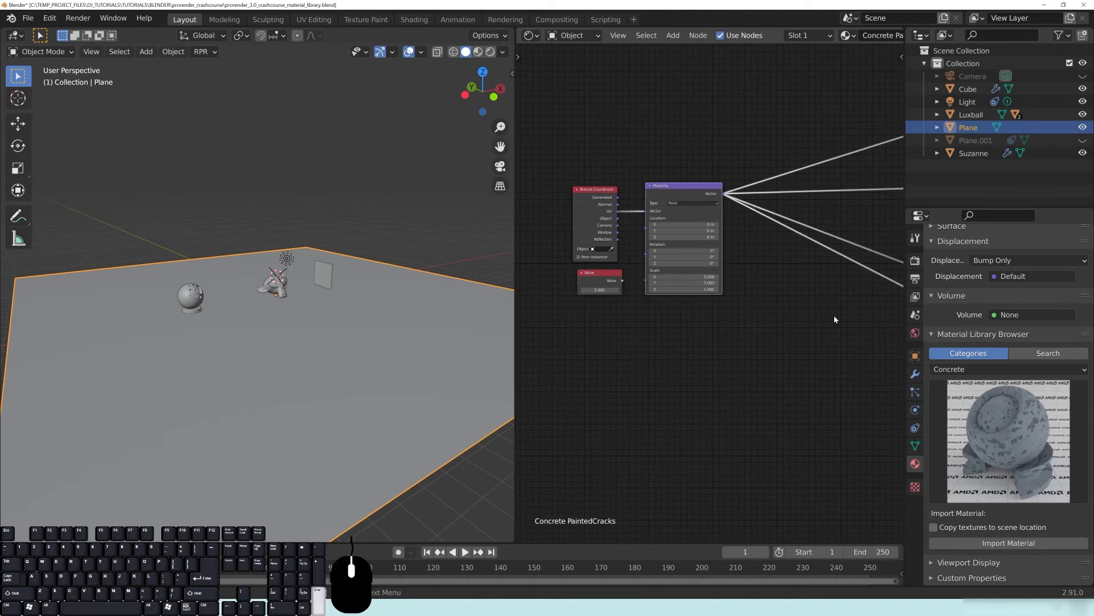
key("Return")
left_click_drag(623, 281, 645, 271)
Step: Switch the viewport to rendered shading and inspect the concrete tiling on the ground plane around the objects
key("z")
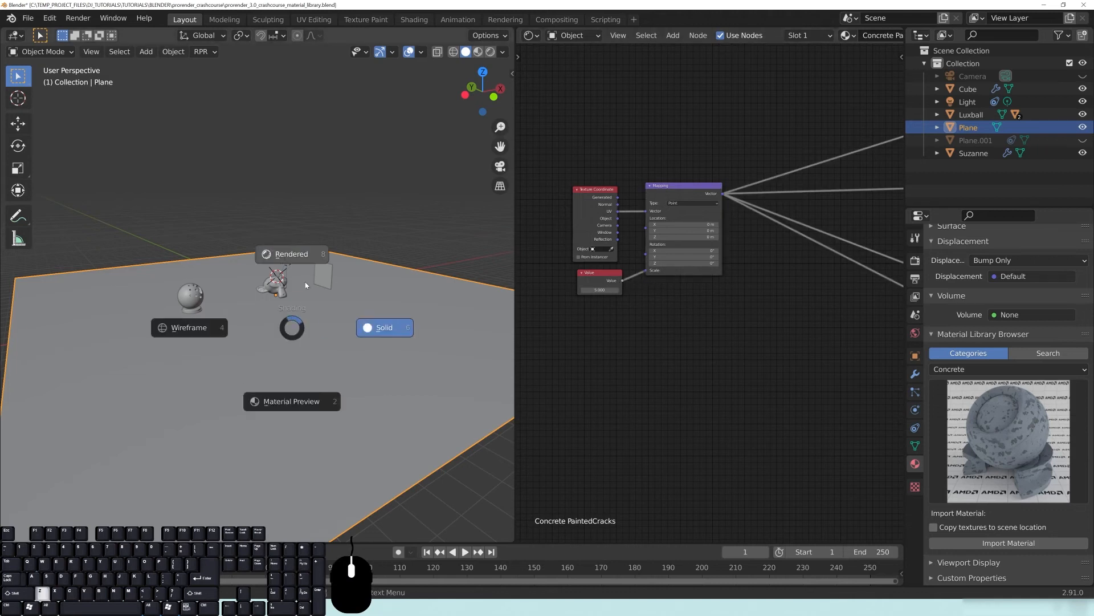
left_click(307, 261)
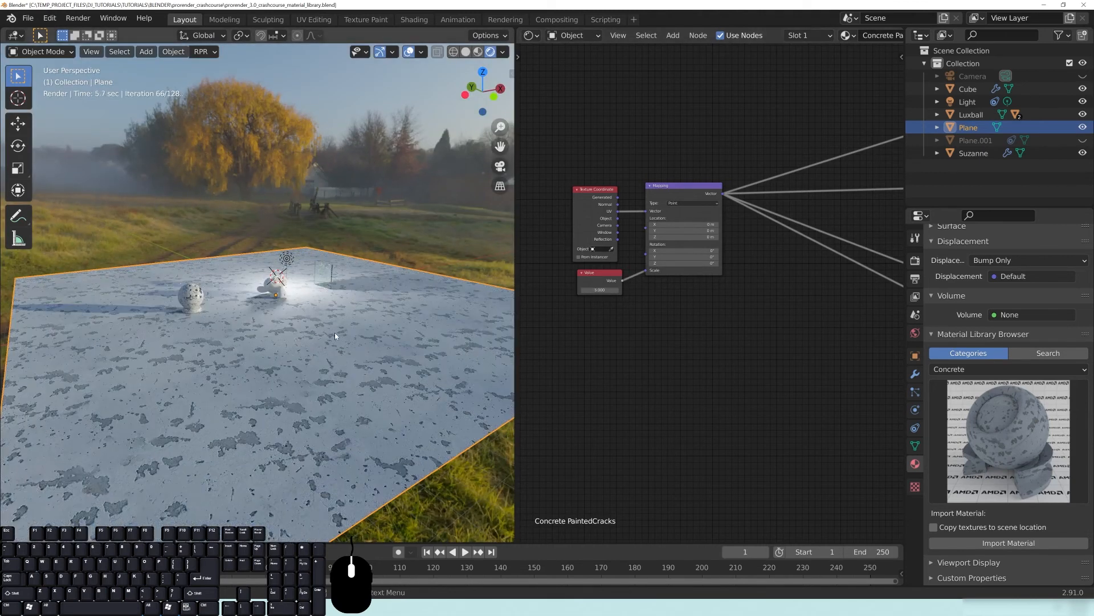
middle_click_drag(306, 334, 233, 341)
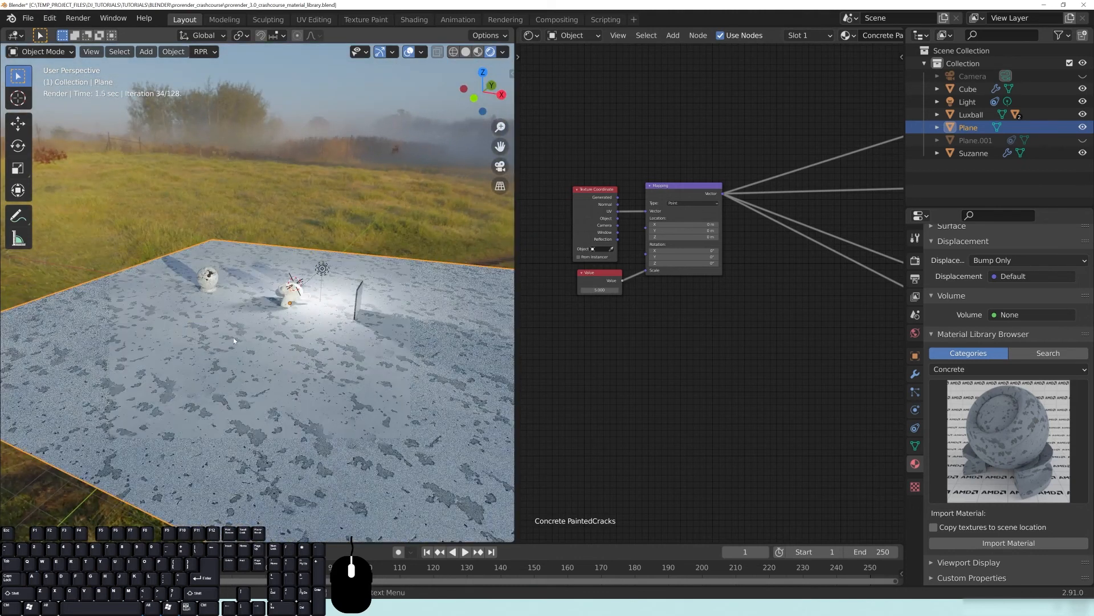
middle_click_drag(232, 329, 428, 311)
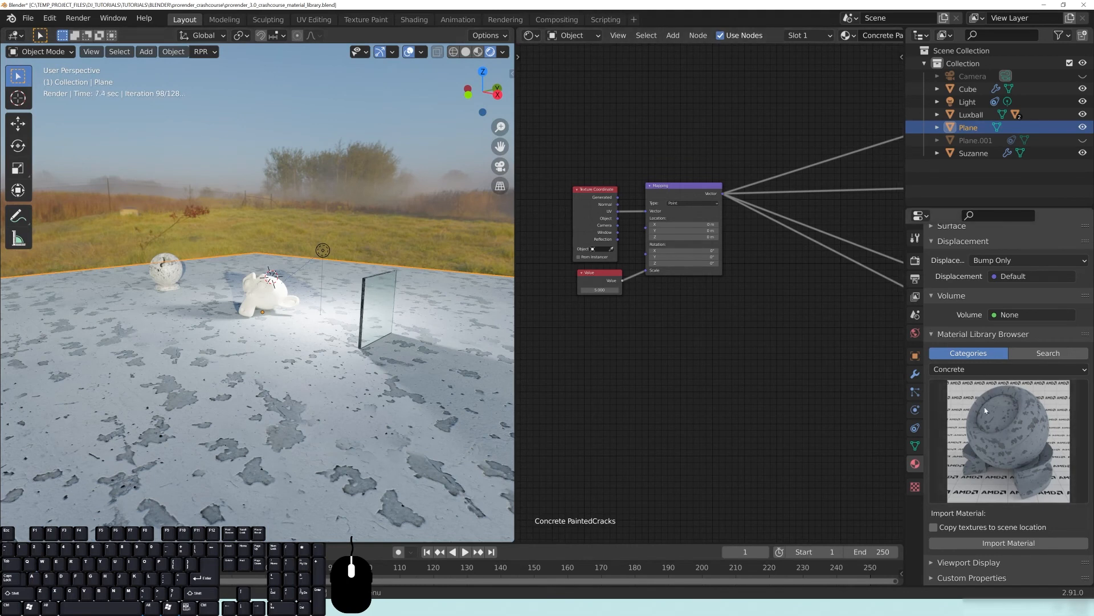
left_click(986, 387)
left_click(993, 409)
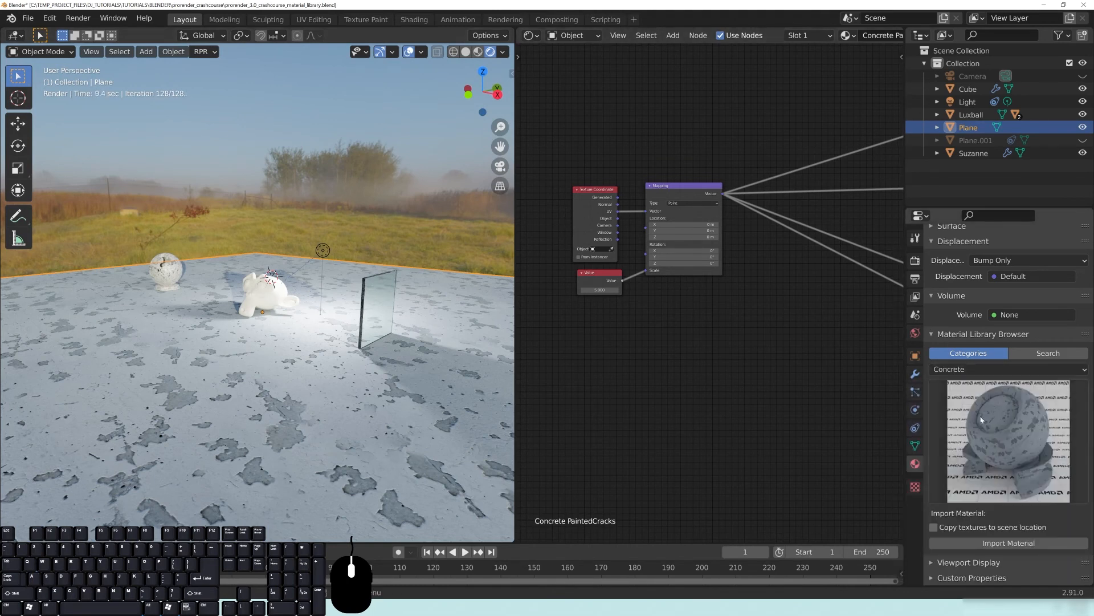
Step: Import the Scratched Metallic Paint Yellow material from the Metallic_Paint library category onto Suzanne
left_click(265, 293)
left_click(1011, 370)
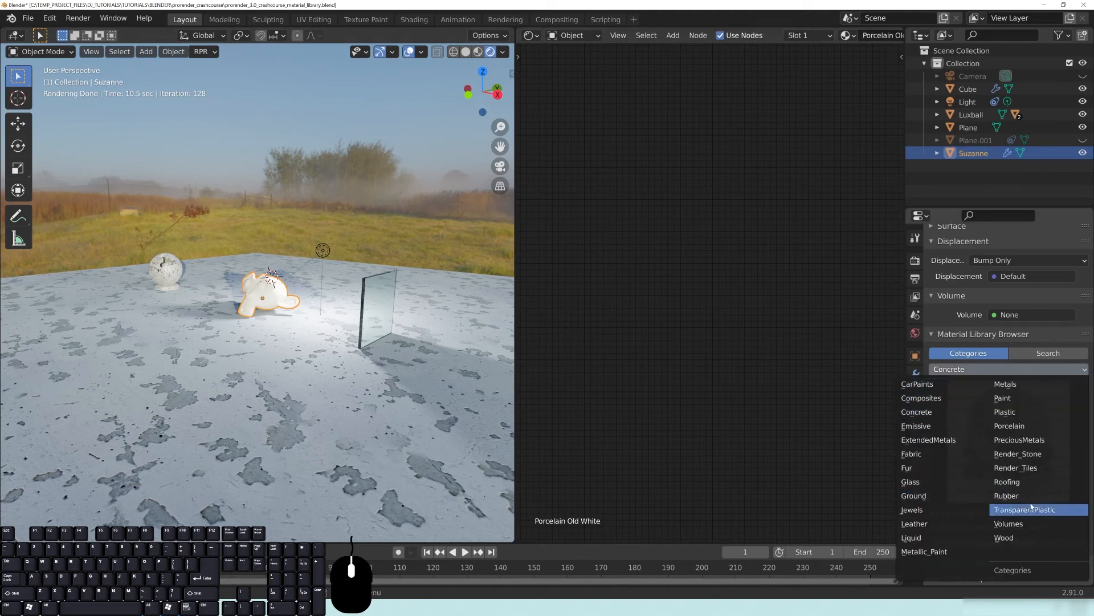
left_click(918, 384)
left_click(949, 369)
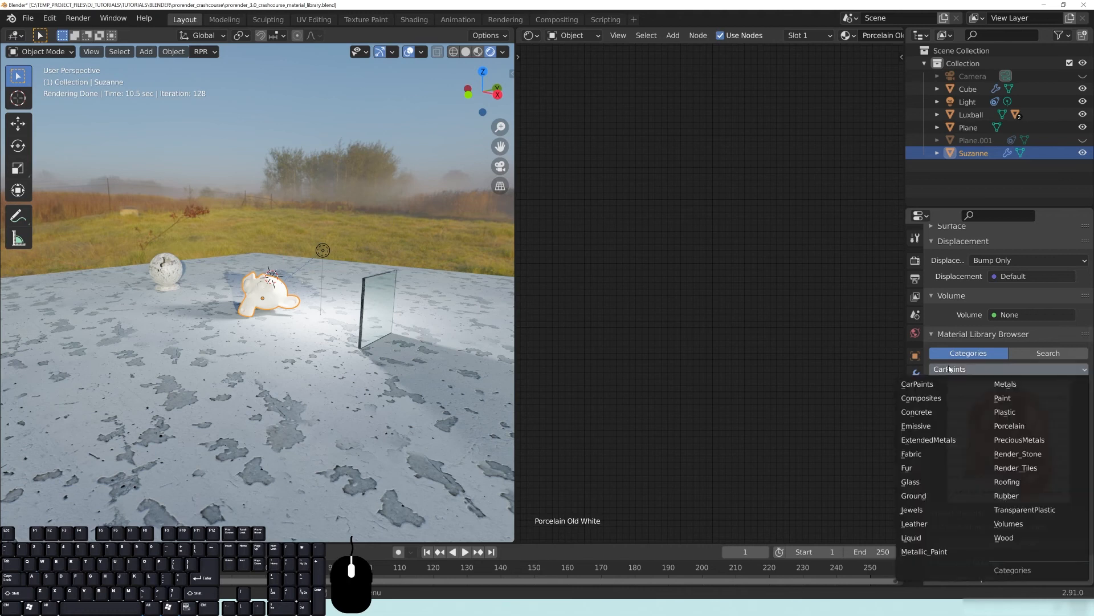
left_click(921, 552)
left_click(1006, 450)
left_click(741, 322)
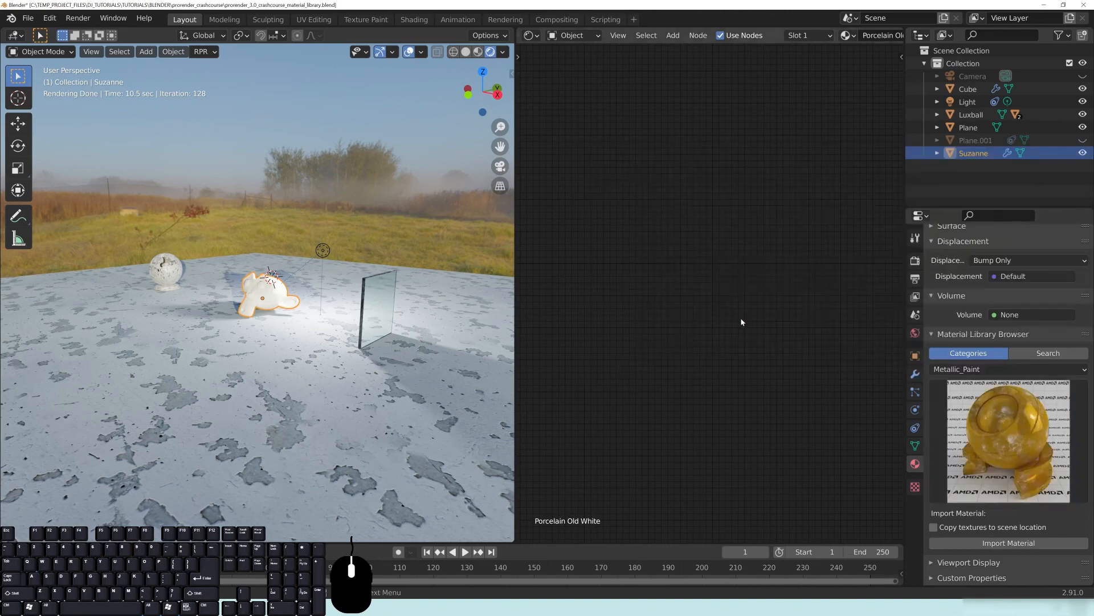
left_click(999, 544)
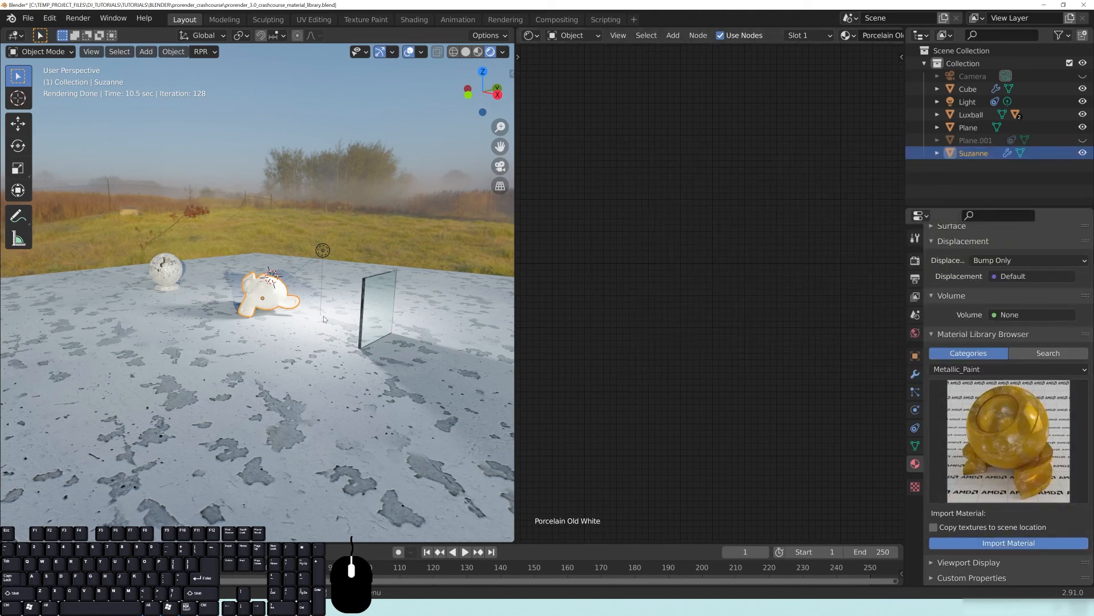
scroll(299, 361, "up", 6)
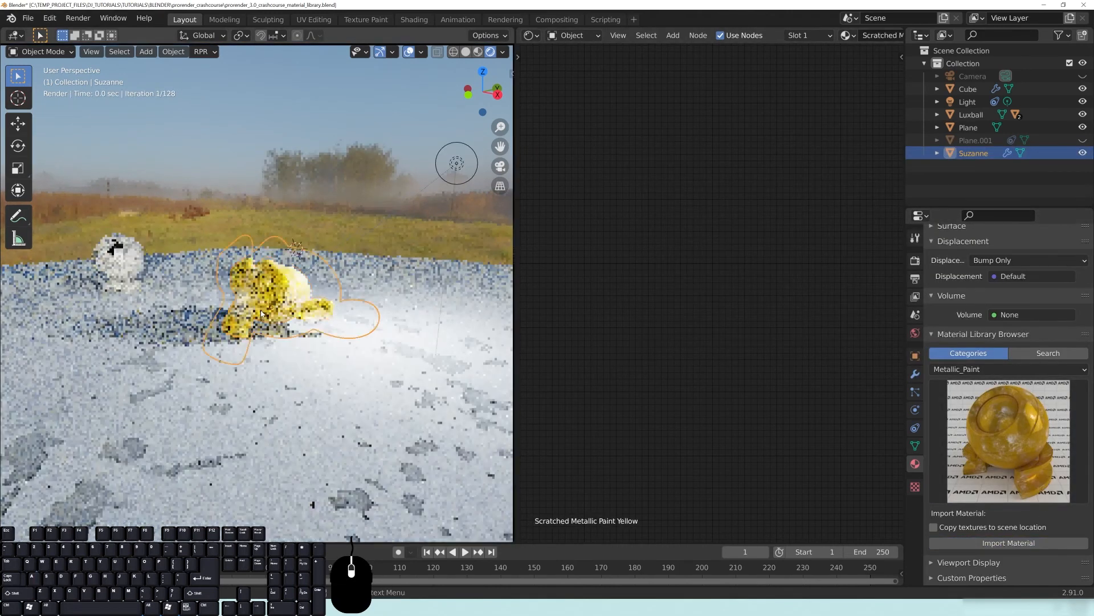
middle_click_drag(268, 298, 336, 308)
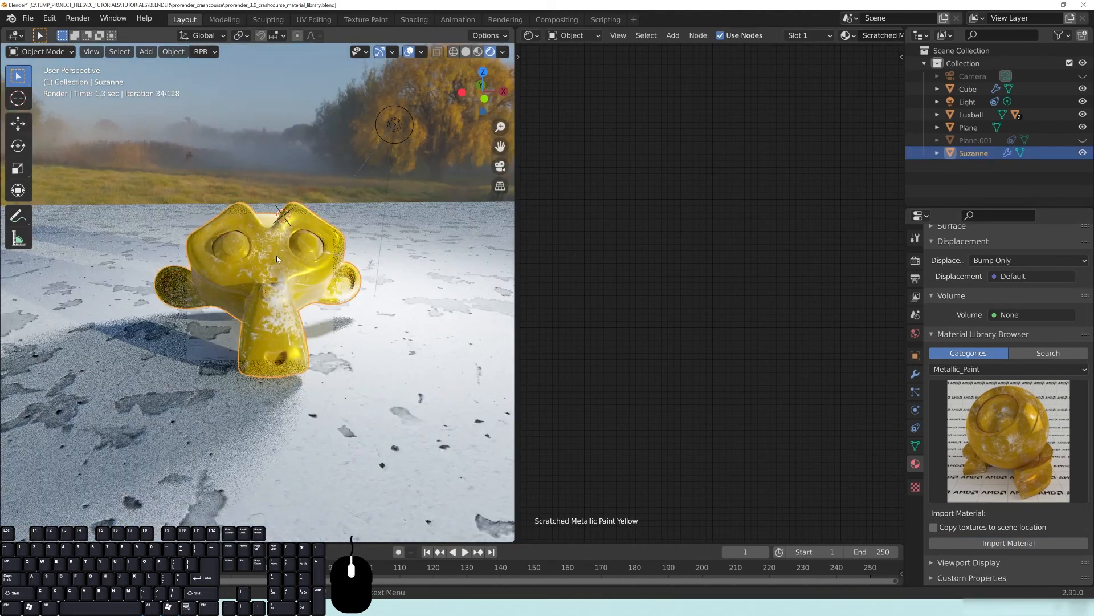
Step: Add a Texture Coordinate and Mapping node setup for the scratched-metal RPR Image Texture node in Suzanne's material
key("Home")
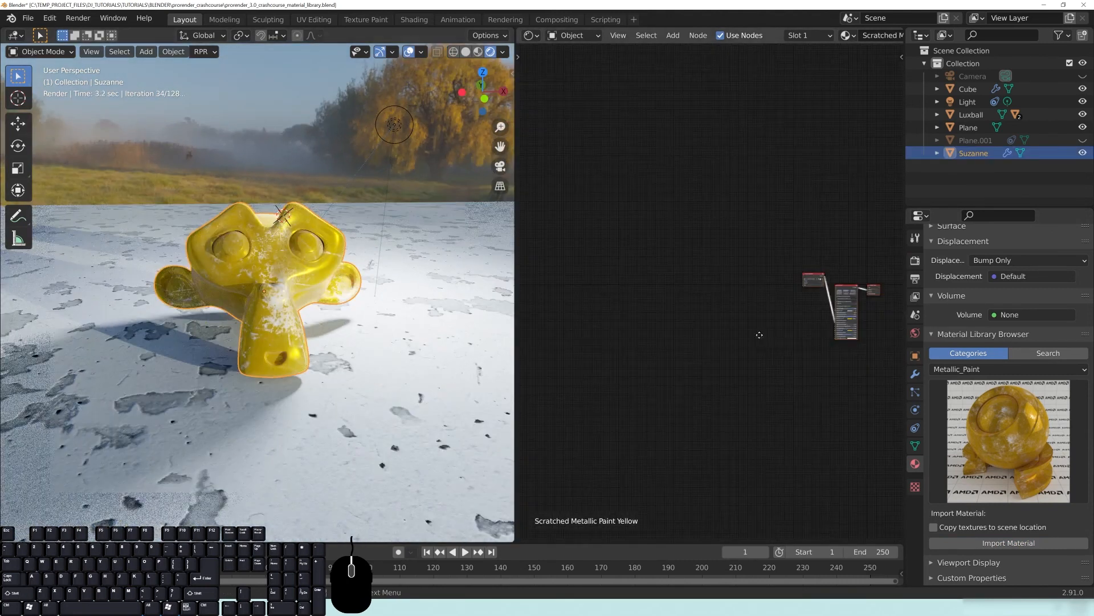
scroll(820, 402, "up", 4)
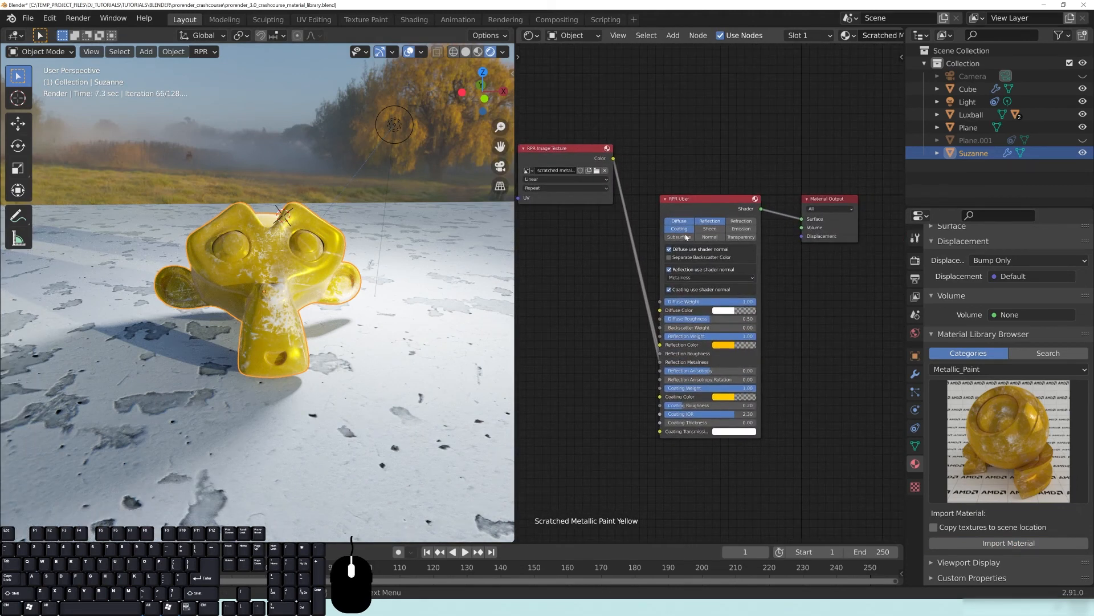
middle_click_drag(323, 279, 283, 307)
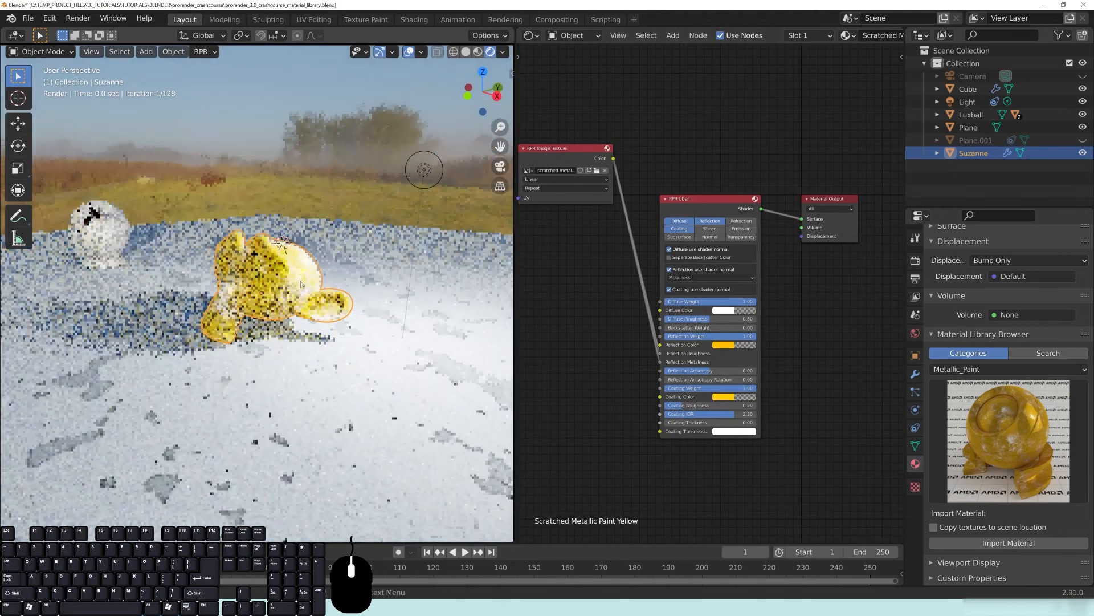
middle_click_drag(551, 187, 695, 231)
left_click(691, 204)
key("ctrl+t")
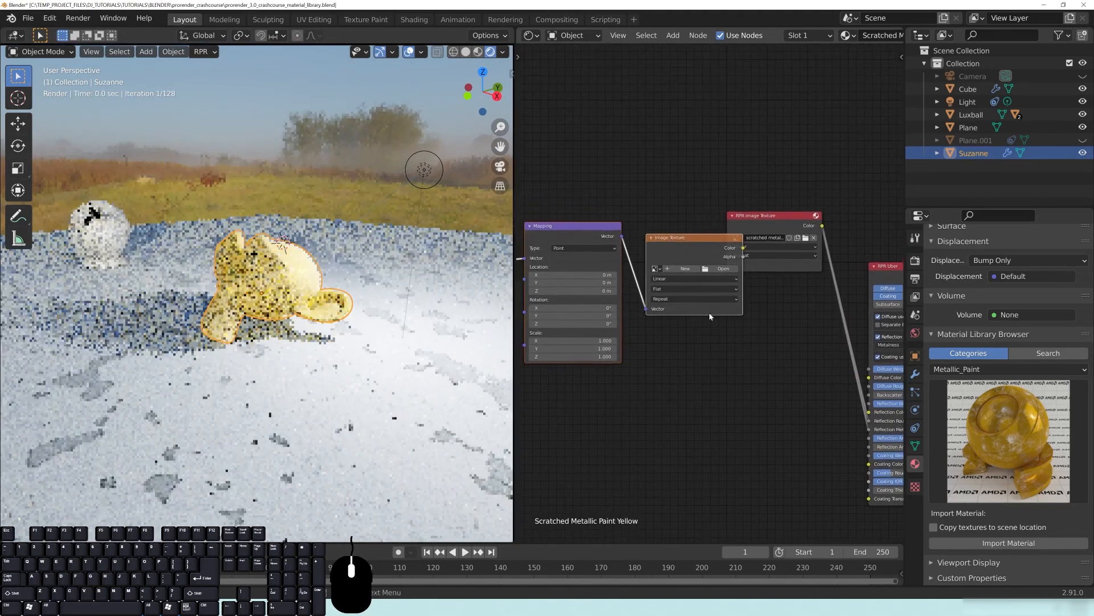
Step: Delete the extra empty Image Texture node and connect the Mapping node's Vector output to the RPR Image Texture's UV input
left_click(688, 245)
key("x")
left_click_drag(621, 236, 727, 265)
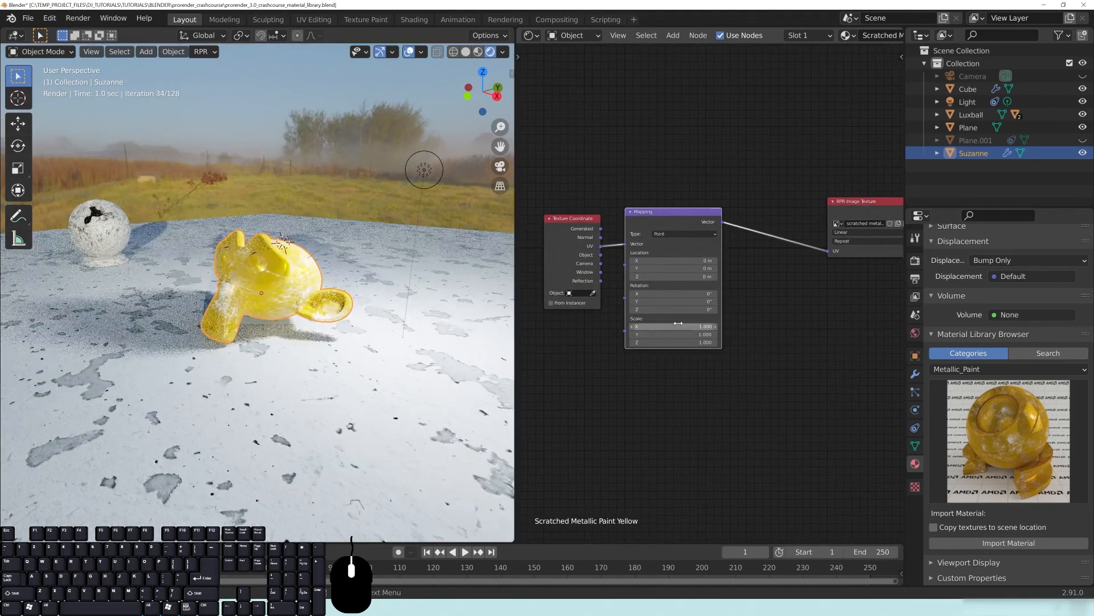
Step: Set the Mapping node's X, Y and Z scale to 3 and inspect the paint tiling on Suzanne
left_click(673, 326)
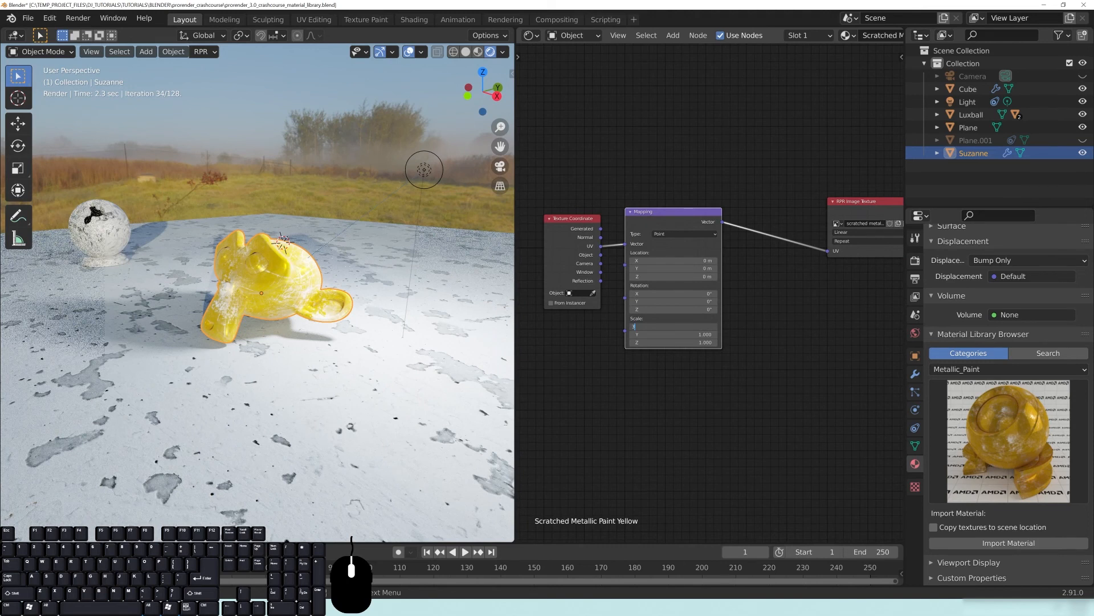
type("3")
key("Return")
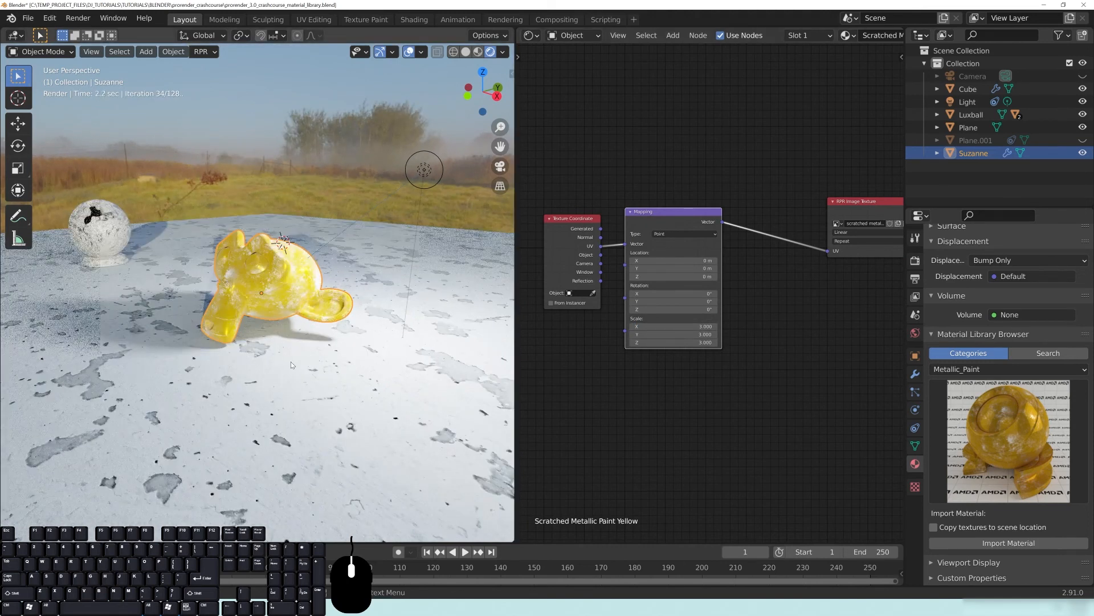
middle_click_drag(238, 312, 318, 303)
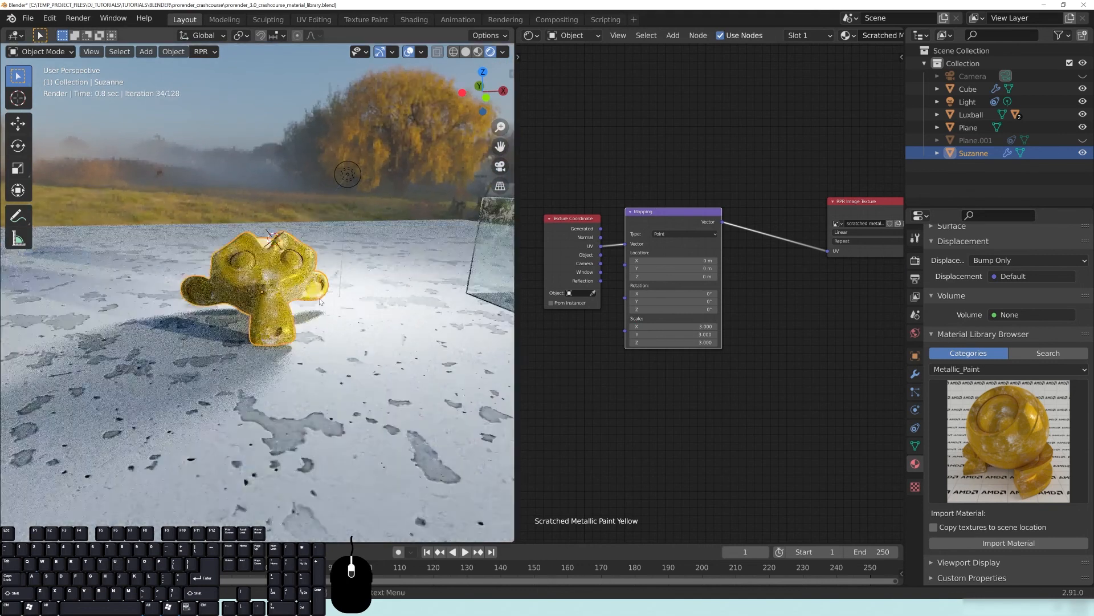
scroll(319, 302, "down", 3)
mouse_move(278, 297)
middle_mouse_down()
mouse_move(281, 306)
mouse_move(282, 278)
middle_mouse_up()
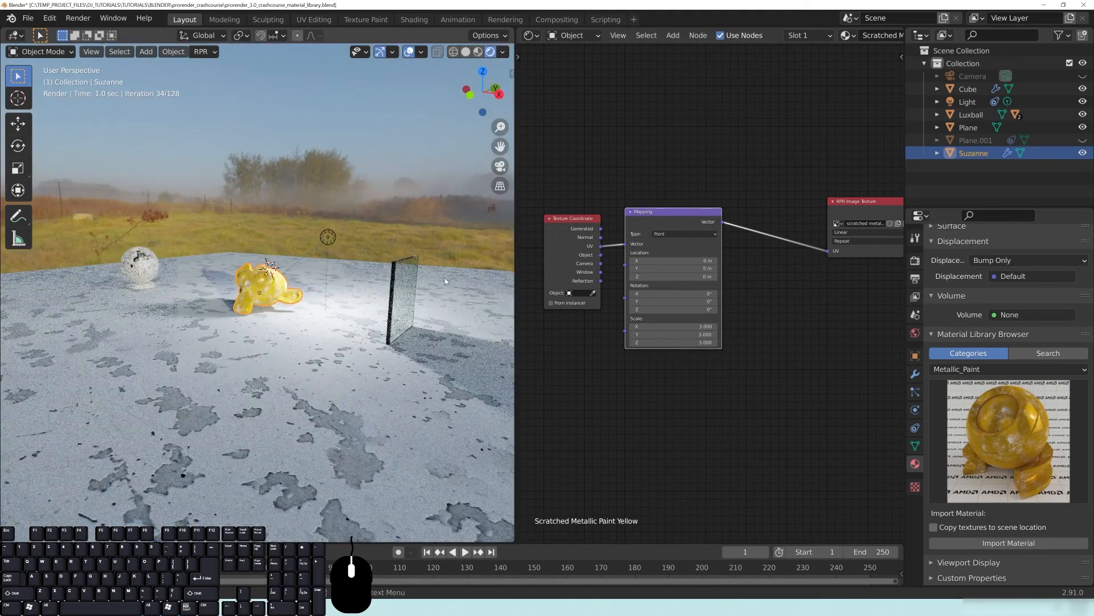